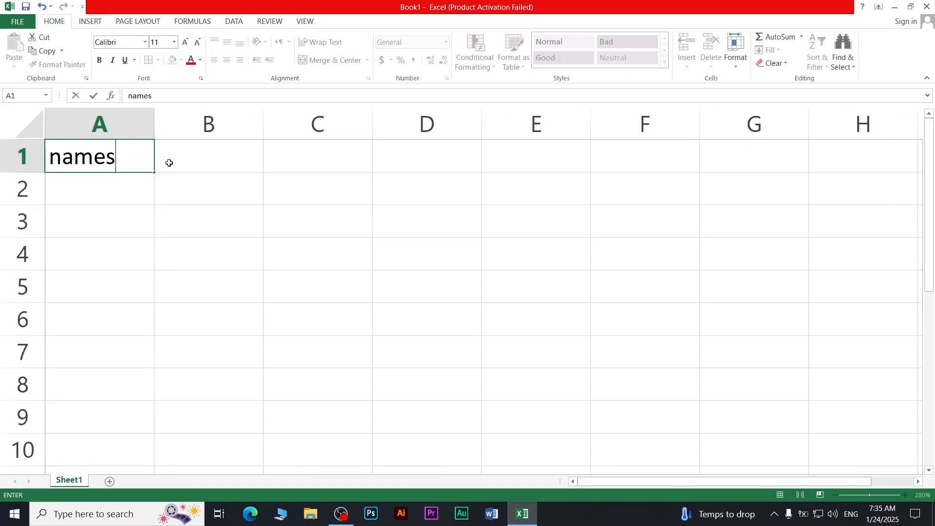
Enter the column headers "eng sub", "bio sub" and "history sub" in cells B1, C1 and D1
click(170, 162)
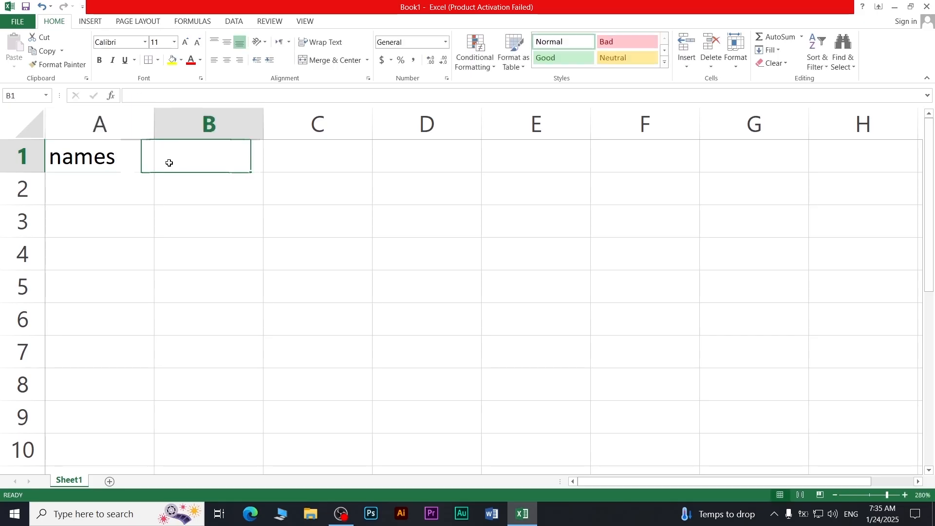
text(eng sub)
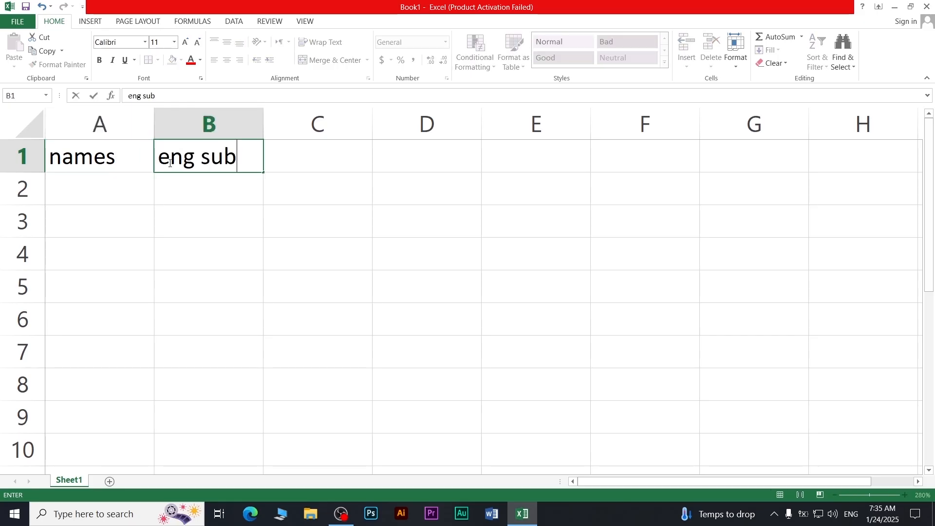
key(Tab)
text(ur)
key(BackSpace)
key(BackSpace)
text(b)
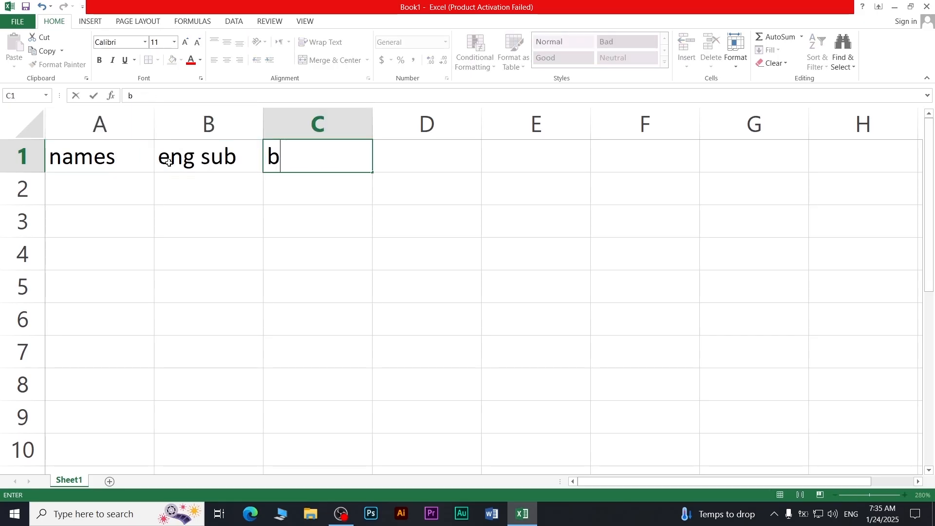
text(io sub)
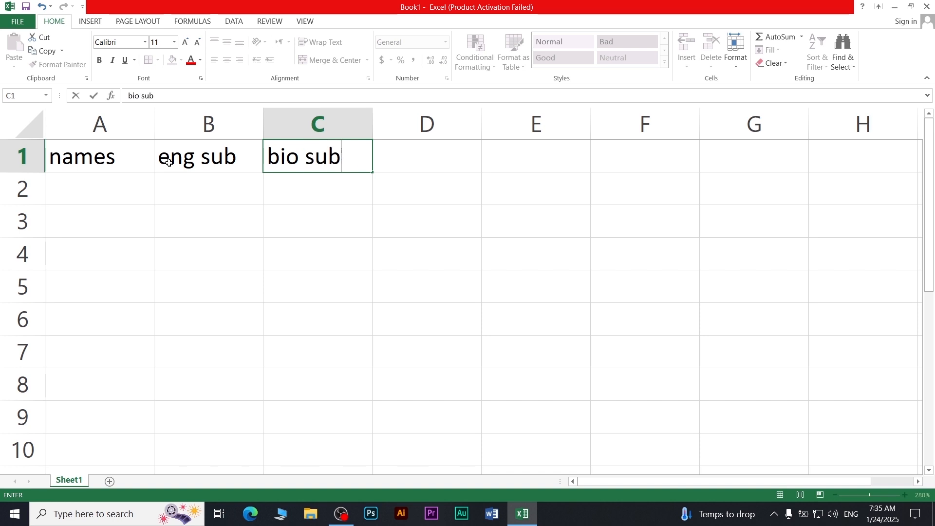
key(Tab)
text(hist)
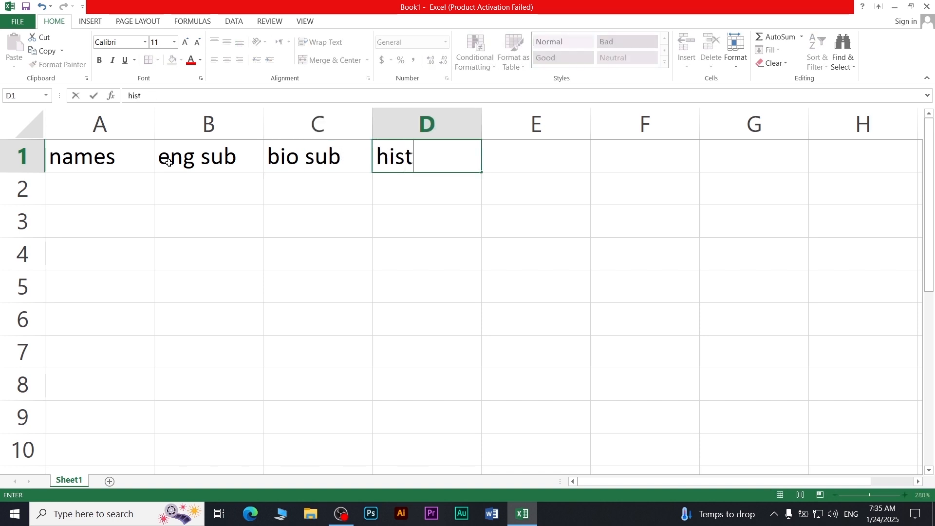
text(ory sub)
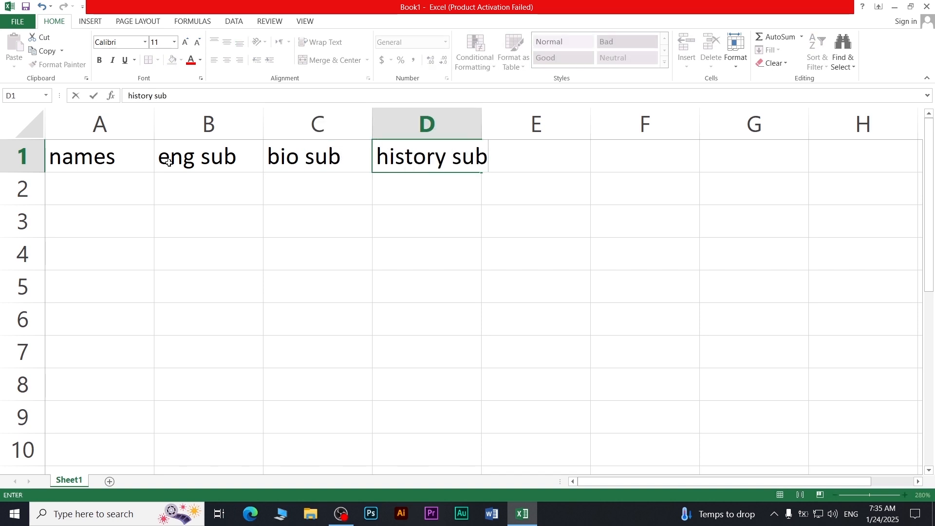
key(Return)
key(Left)
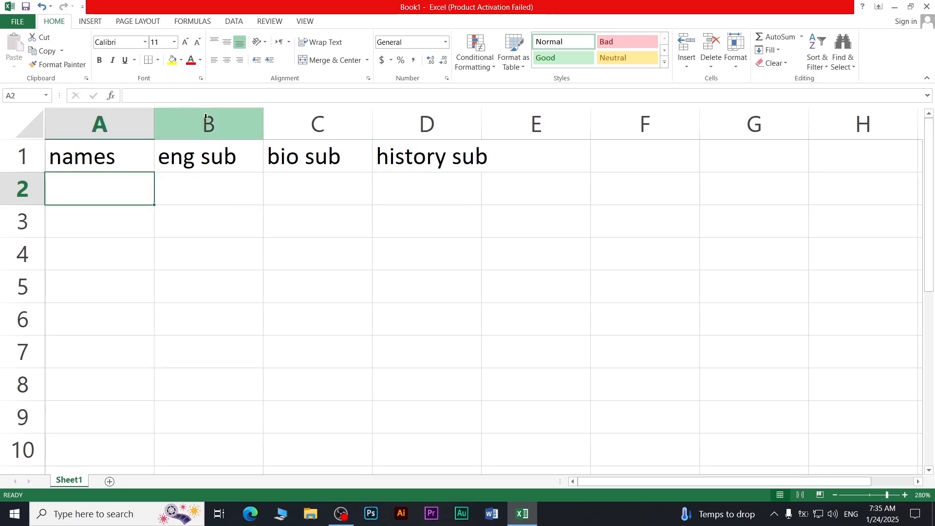
Widen columns B, C and D so the subject headers fit with room to spare
double_click(264, 126)
drag(244, 123, 341, 126)
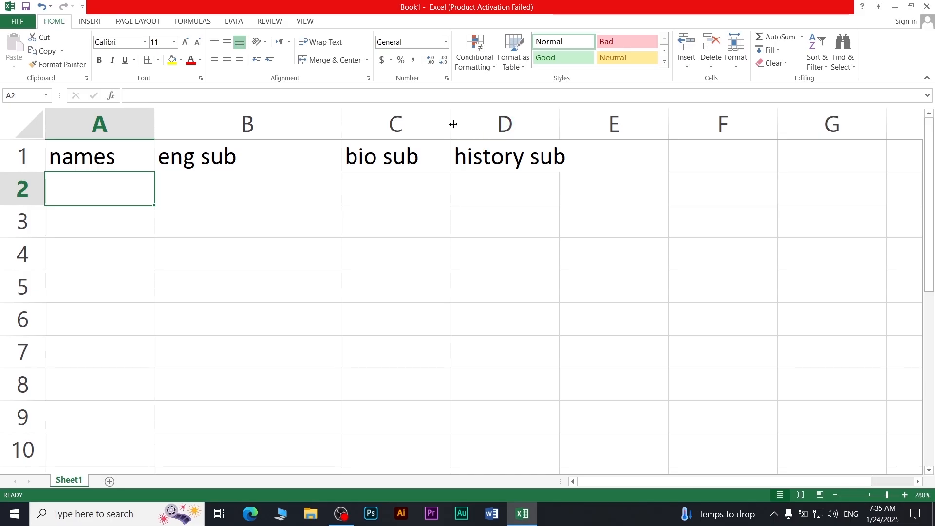
click(475, 127)
drag(453, 121, 482, 123)
drag(592, 125, 638, 126)
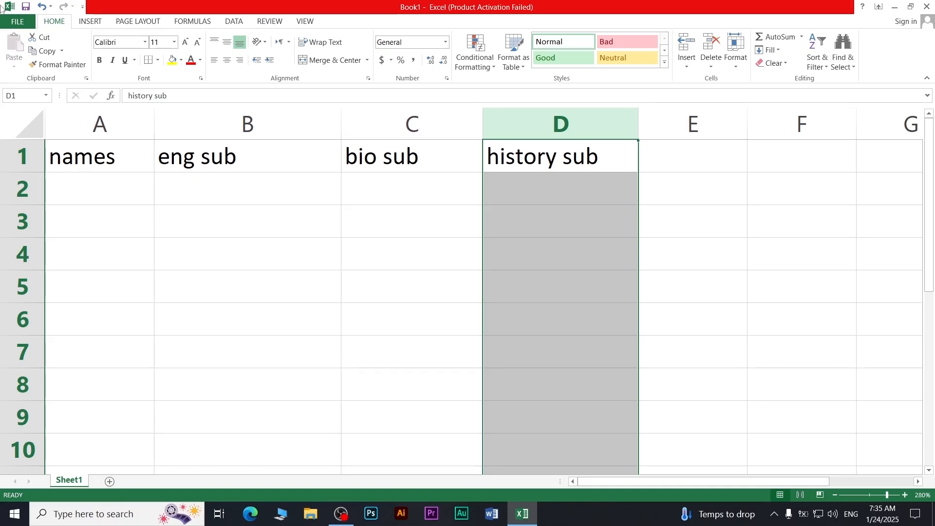
Enter the five students' first names in cells A2 to A6 under the names header
click(100, 191)
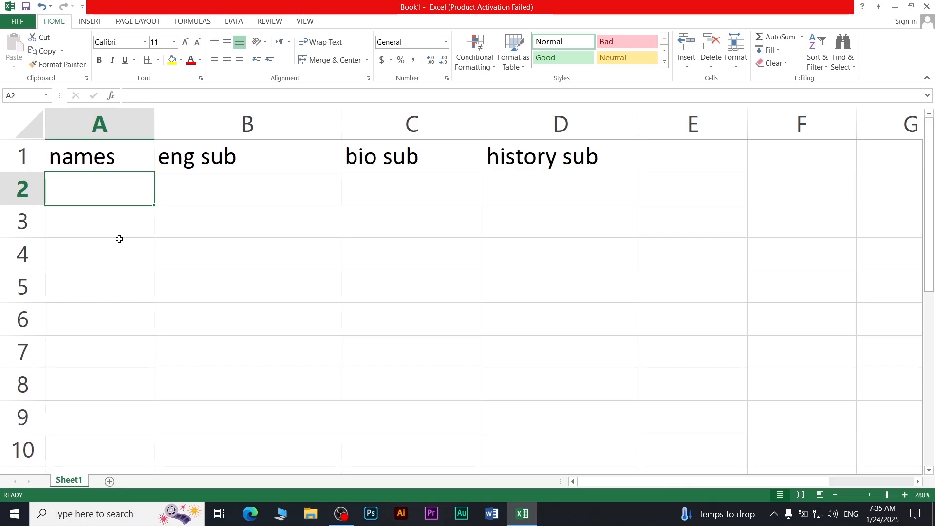
text(john)
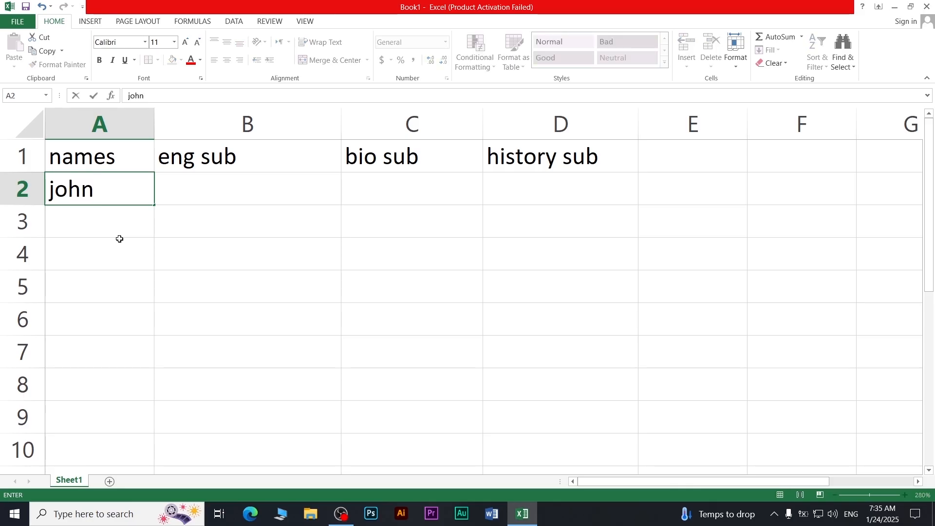
key(Return)
text(mia)
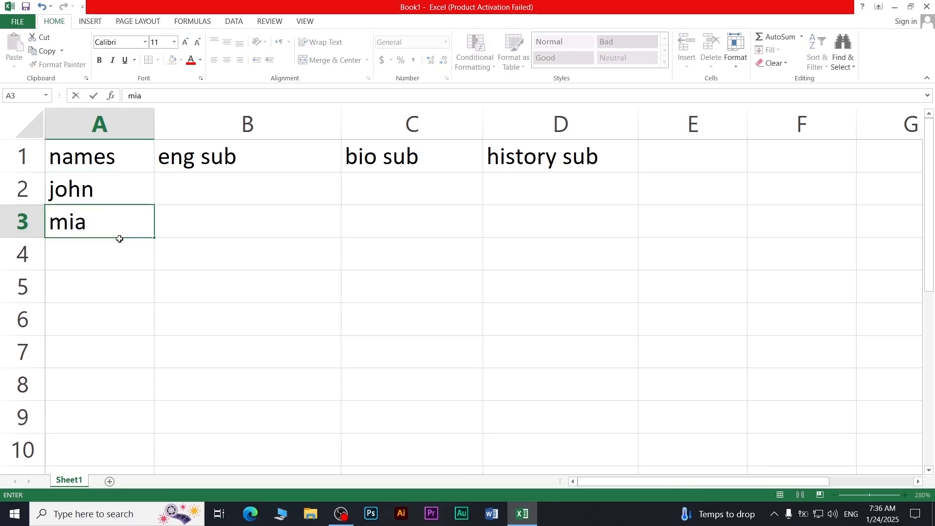
key(Return)
text(huss)
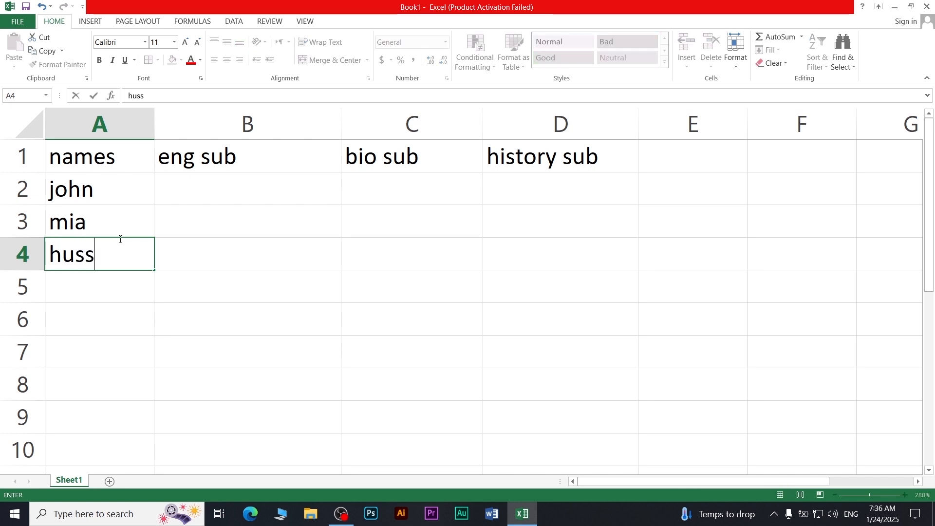
text(nain)
key(Return)
text(hu)
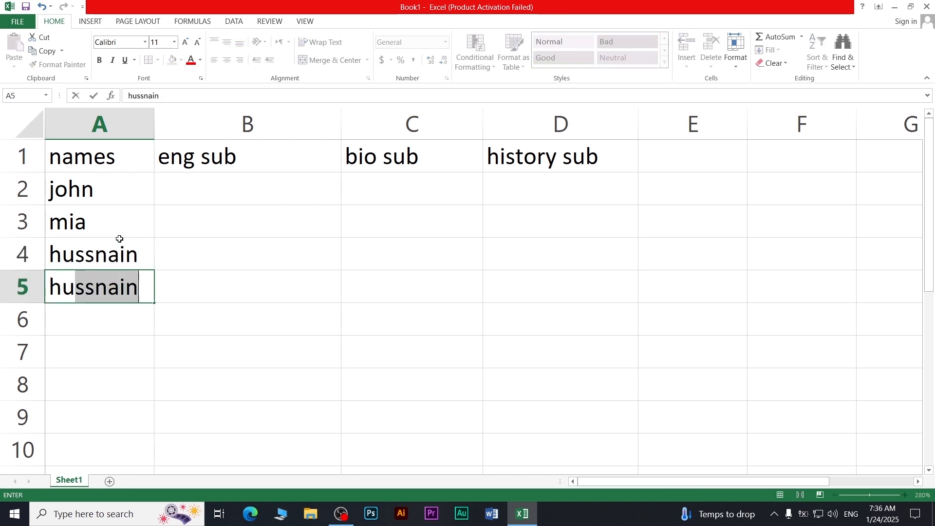
text(ssan)
key(Return)
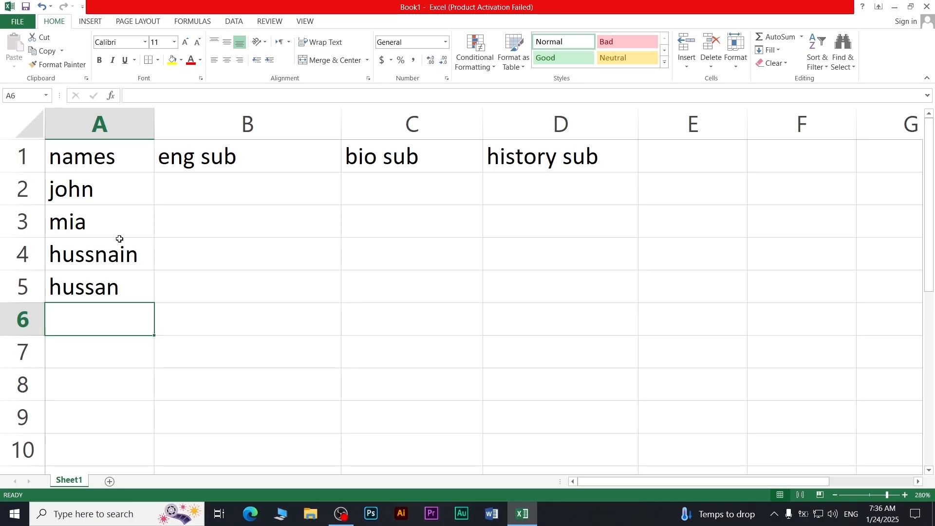
text(ali)
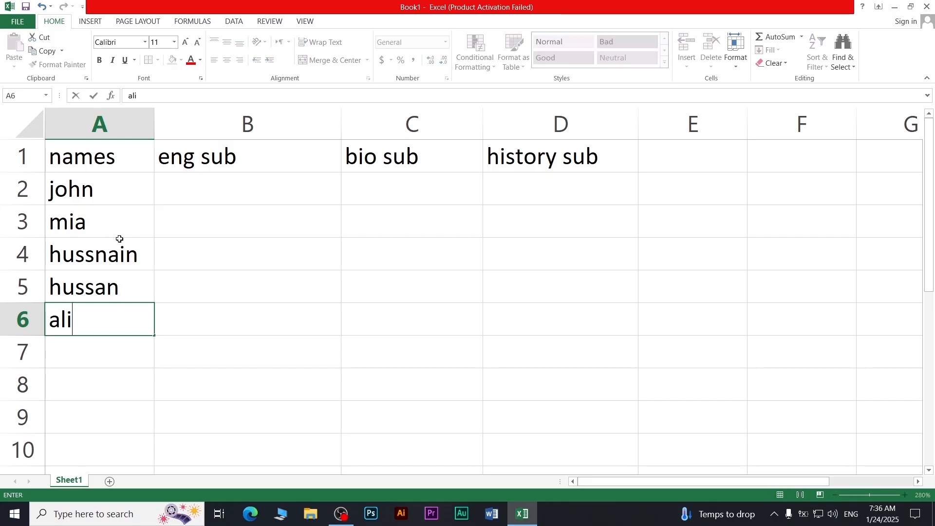
Enter the eng sub marks 22, 52, 32, 36 and 41 in cells B2 to B6
key(Tab)
key(Up)
key(Up)
key(Up)
key(Up)
text(22)
key(Return)
text(52)
key(Return)
text(32)
key(Return)
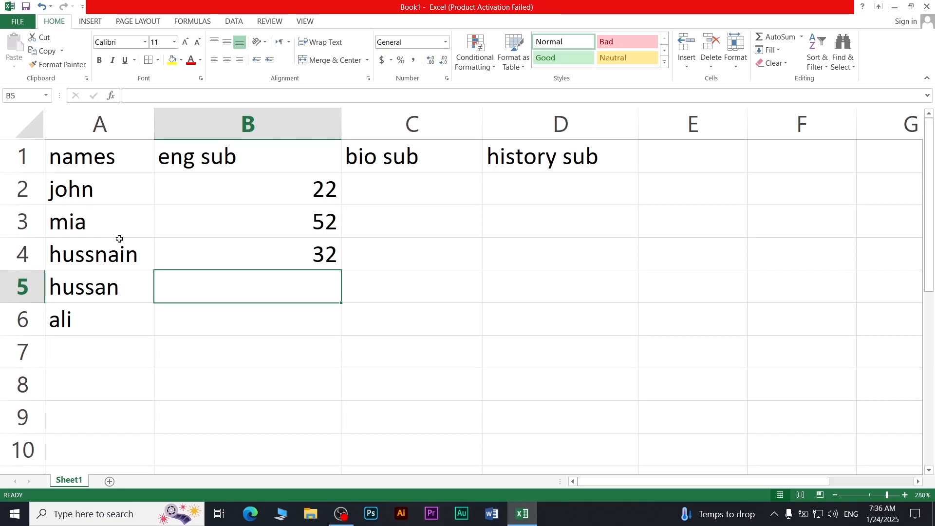
text(36)
key(Return)
text(41)
key(Return)
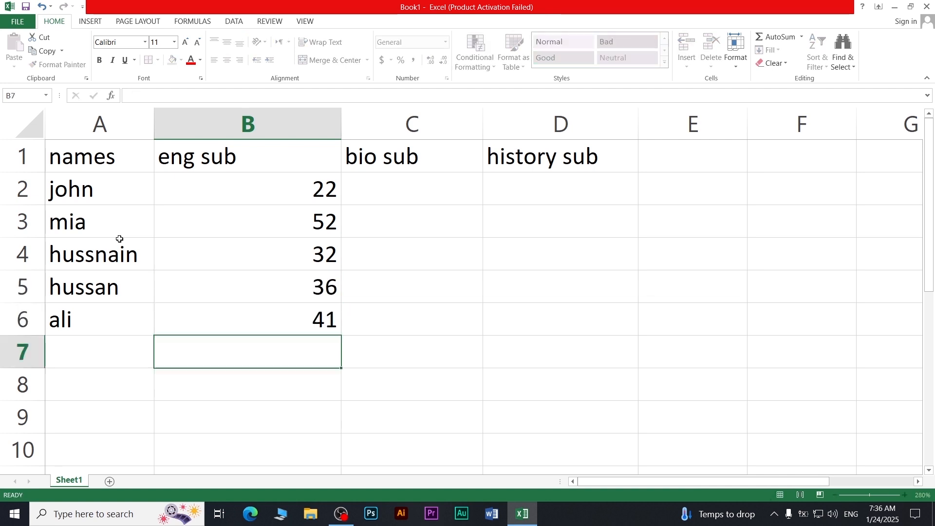
Enter the bio sub marks 44, 52, 23, 66 and 41 in cells C2 to C6
key(Right)
key(Up)
key(Up)
key(Up)
key(Up)
key(Up)
text(44)
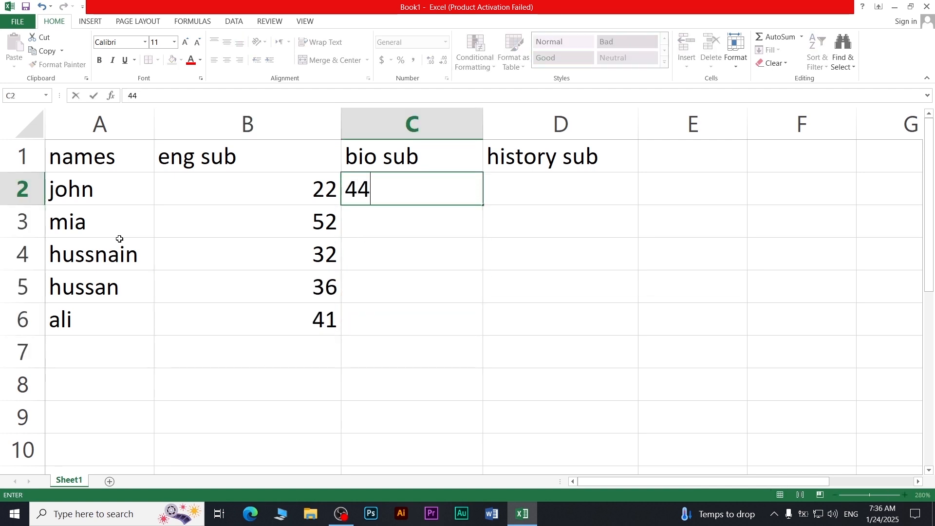
key(Return)
text(52)
key(Return)
text(23)
key(Return)
text(66)
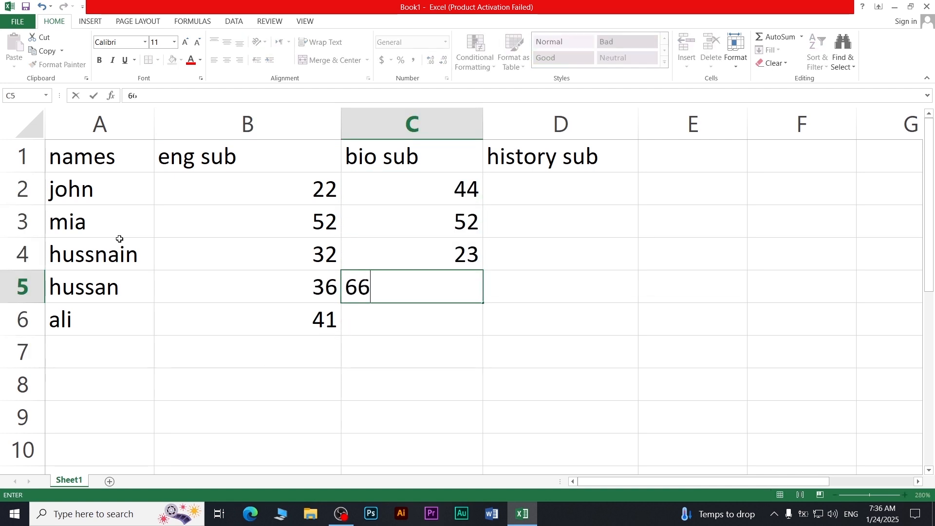
key(Return)
text(41)
key(Right)
Change the bio sub mark in cell C6 to 88
key(Up)
key(Up)
key(Up)
key(Up)
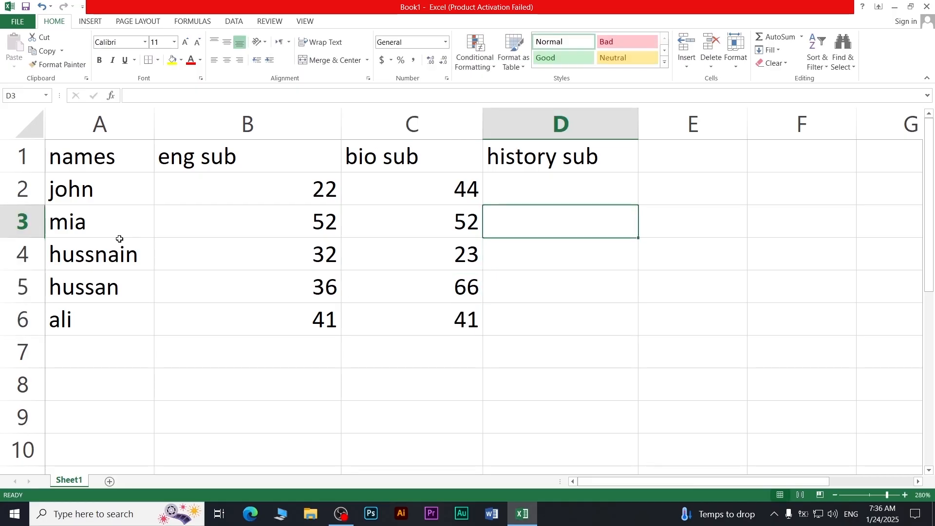
key(Down)
key(Down)
key(Down)
key(Down)
key(Left)
text(88)
key(Right)
Enter the history sub marks 55, 65, 45, 21 and 35 in cells D2 to D6
key(Up)
key(Up)
key(Up)
key(Up)
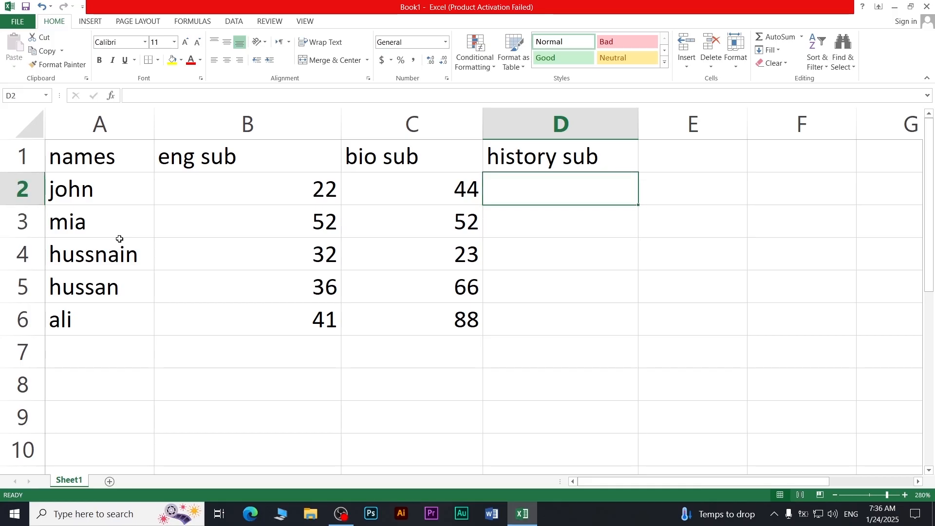
text(55)
key(Return)
text(65)
key(Return)
text(45)
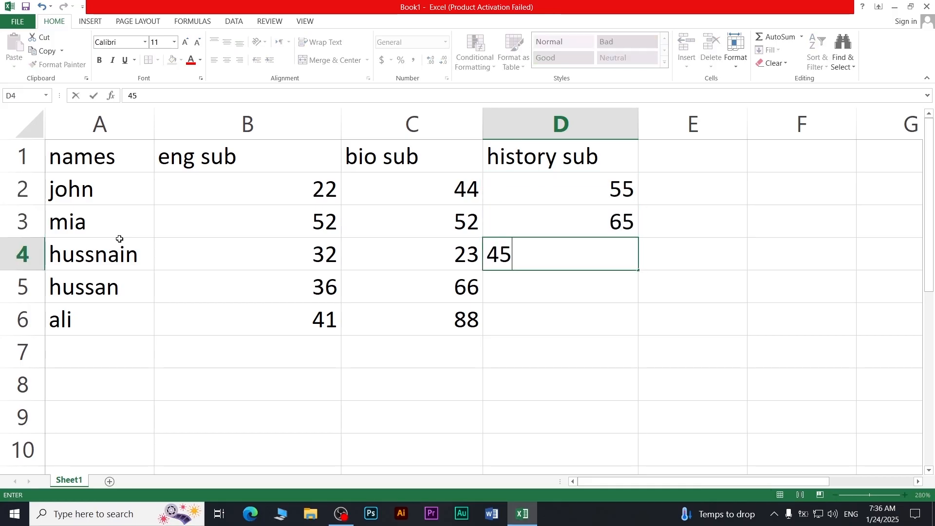
key(Return)
text(21)
key(Return)
text(35)
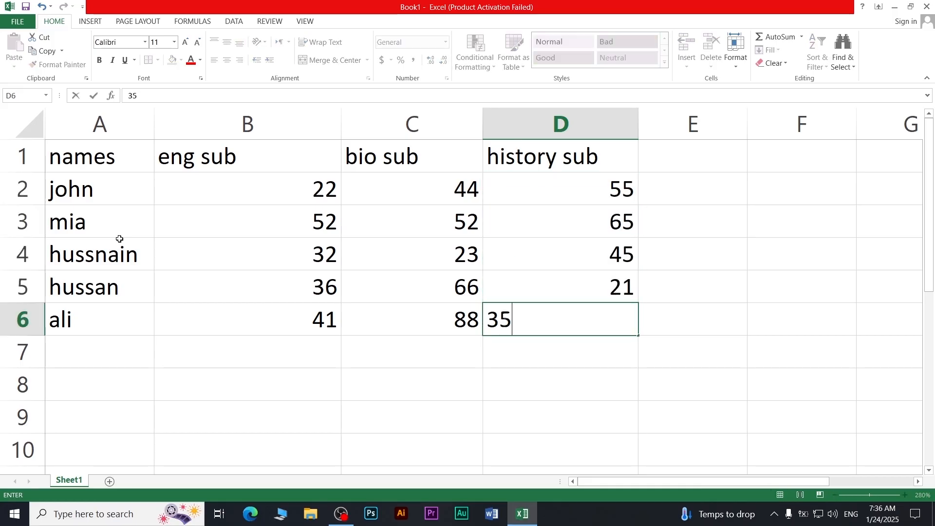
key(Return)
Insert the recommended Clustered Column chart from the data range A1:D6
scroll(273, 344, down, 3)
drag(75, 147, 446, 290)
click(90, 22)
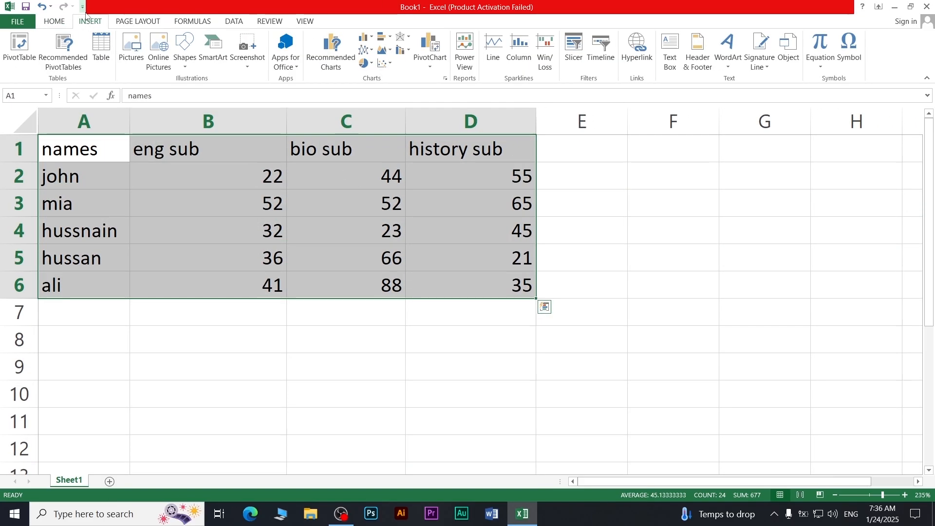
click(340, 71)
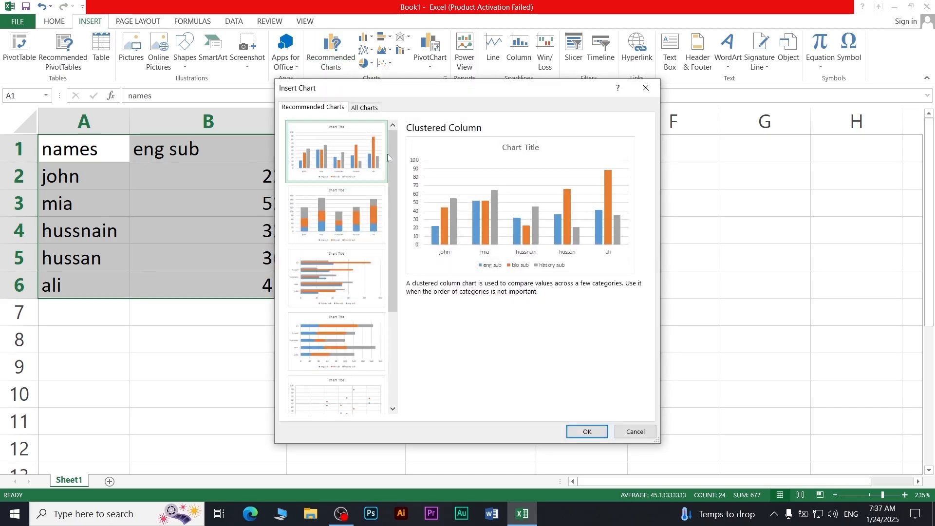
click(587, 431)
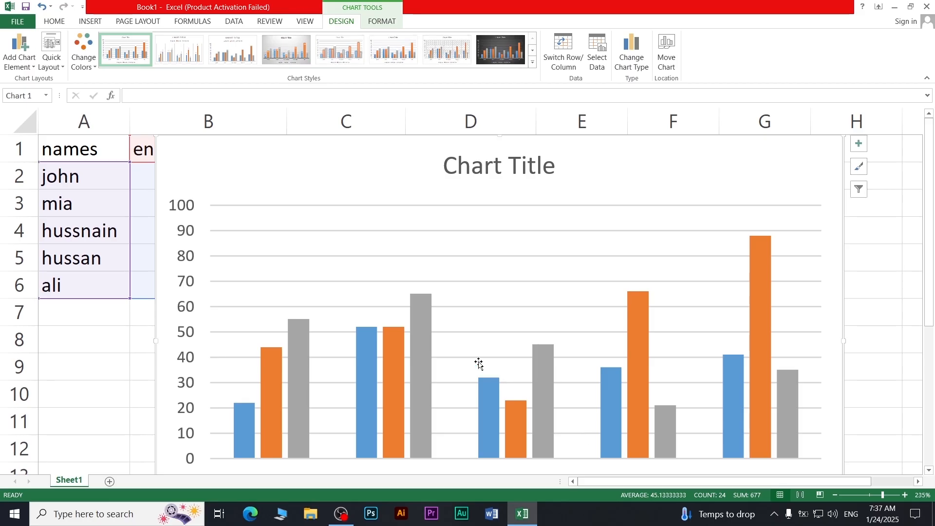
Move the chart clear of the data table, over about columns E to L and rows 4 to 19
scroll(475, 361, down, 5)
drag(223, 161, 466, 197)
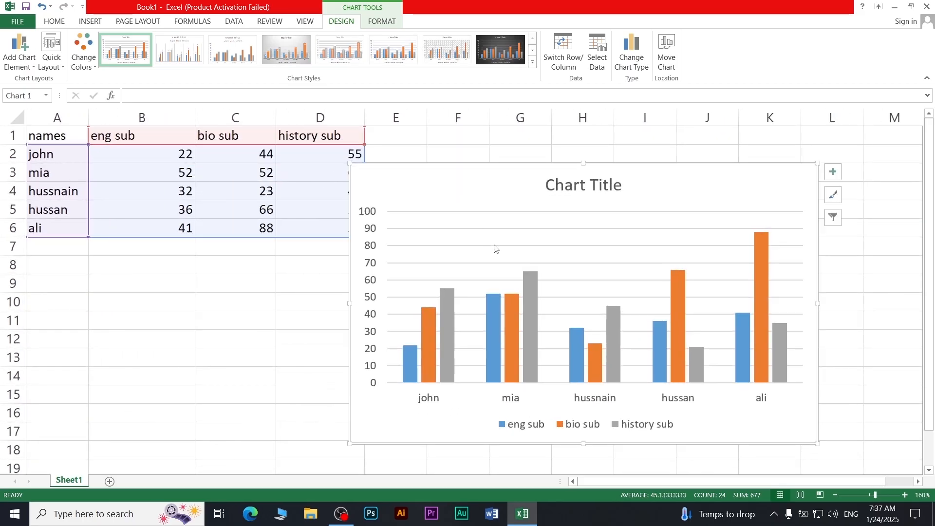
scroll(494, 249, down, 2)
drag(355, 168, 396, 187)
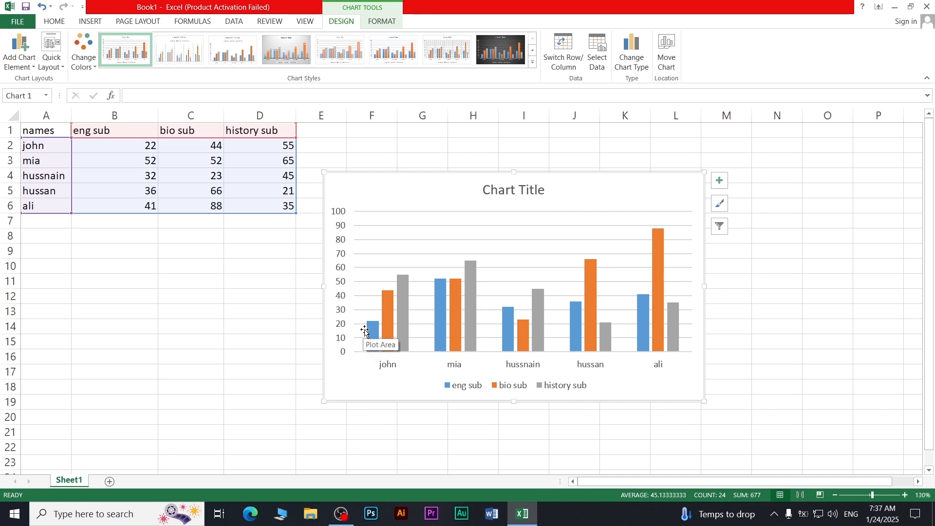
Apply the dark chart style with outlined columns and the legend below the title to the column chart
scroll(388, 326, up, 2)
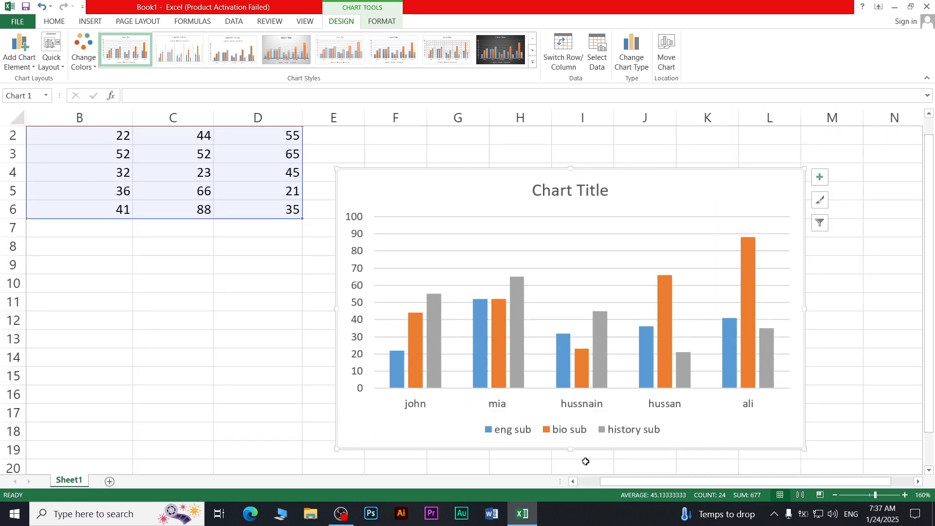
click(918, 482)
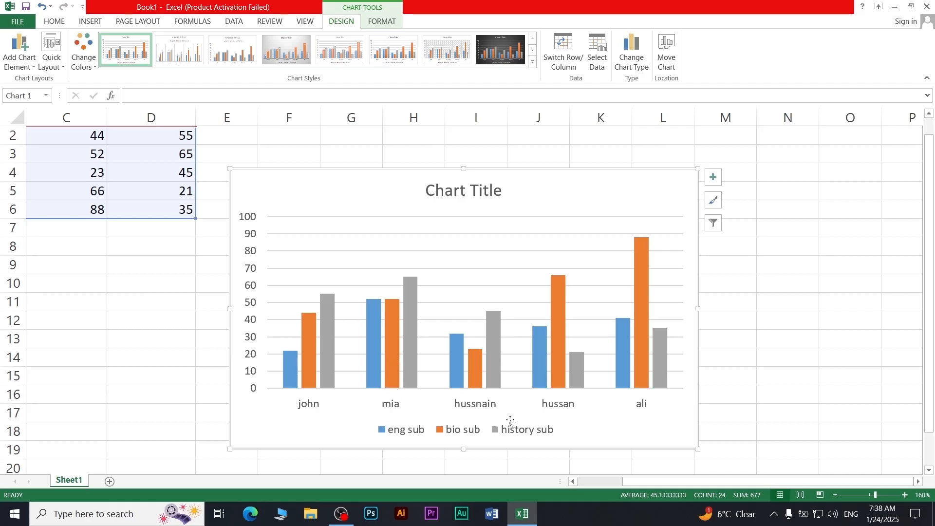
ctrl+scroll(482, 385, down, 5)
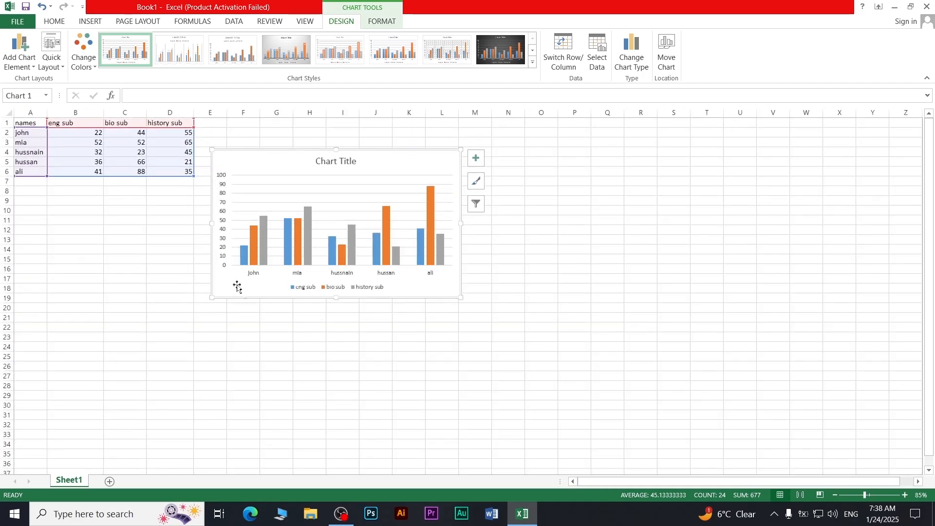
ctrl+scroll(137, 228, up, 2)
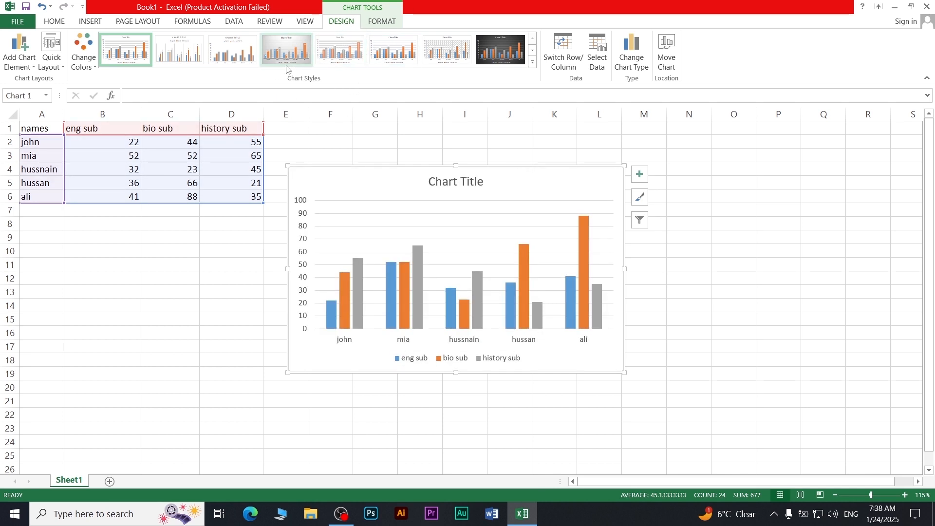
click(533, 63)
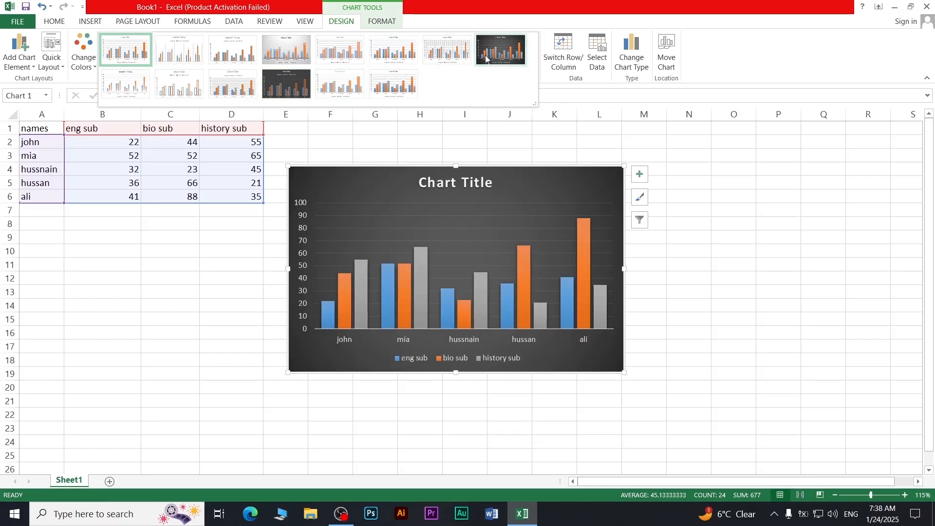
click(291, 89)
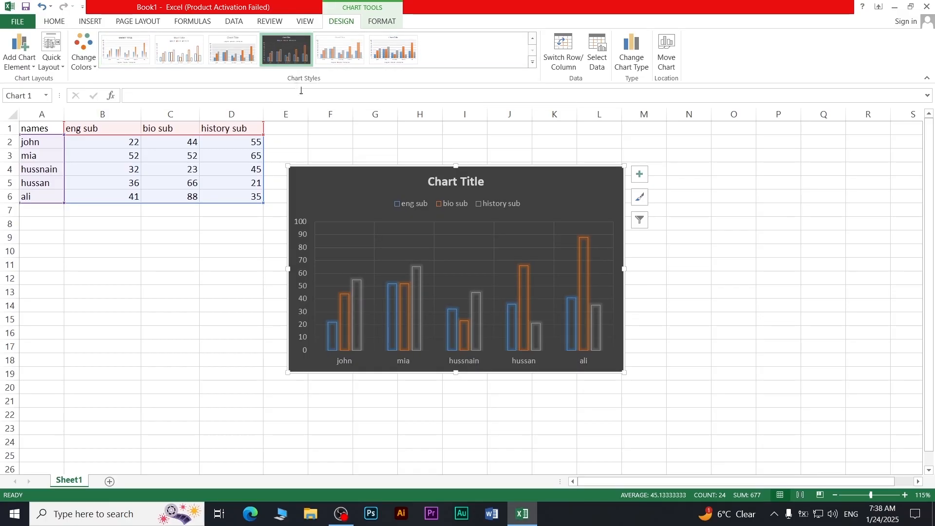
Move the chart over about columns F to M and rows 6 to 21, and apply the first Colorful palette
drag(378, 189, 407, 214)
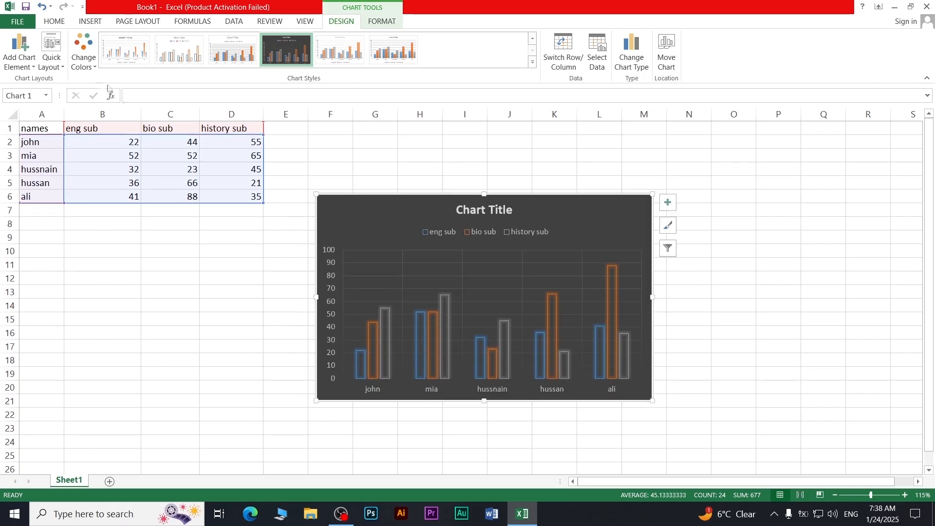
click(88, 65)
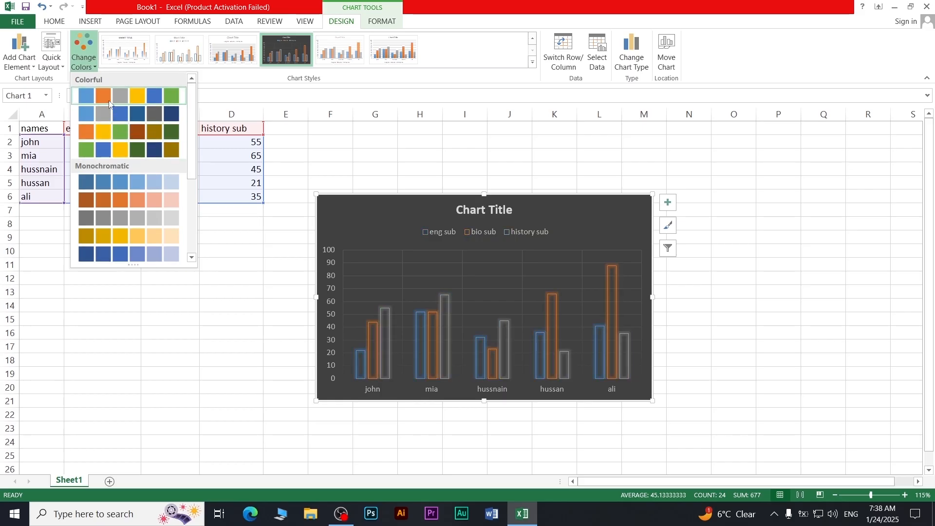
click(86, 95)
Apply the Layout 5 quick layout, with a data table under the columns and a vertical axis title, to the chart
click(52, 63)
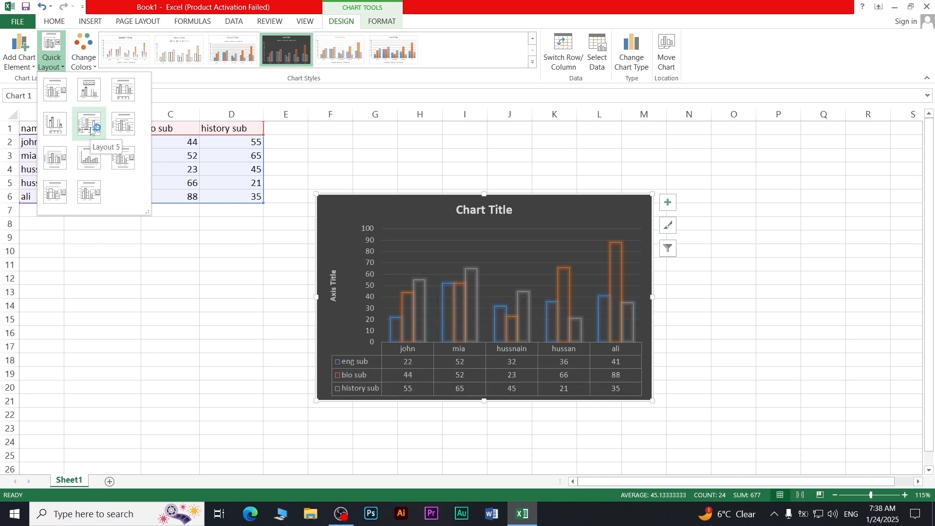
click(91, 128)
click(51, 58)
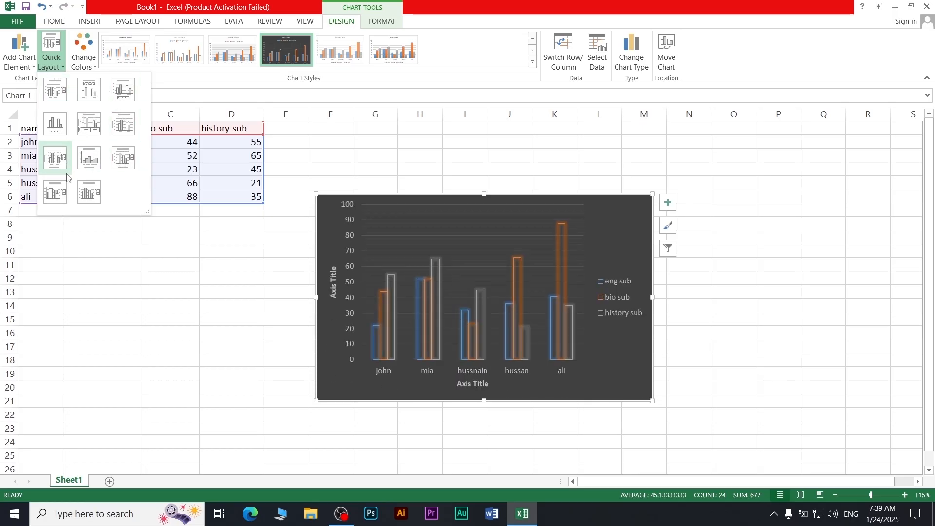
Review the chart elements that can be added, including axes, chart title, data table and error bars
click(15, 59)
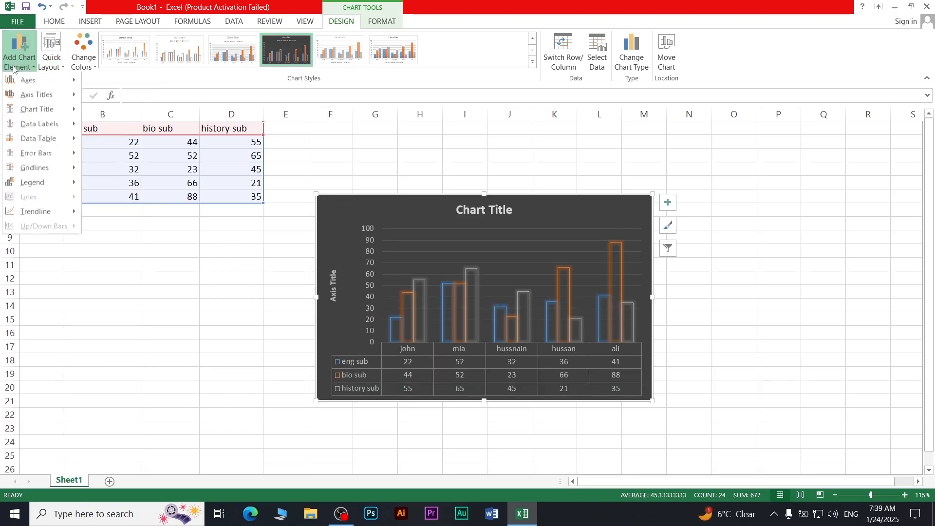
mouse_move(47, 81)
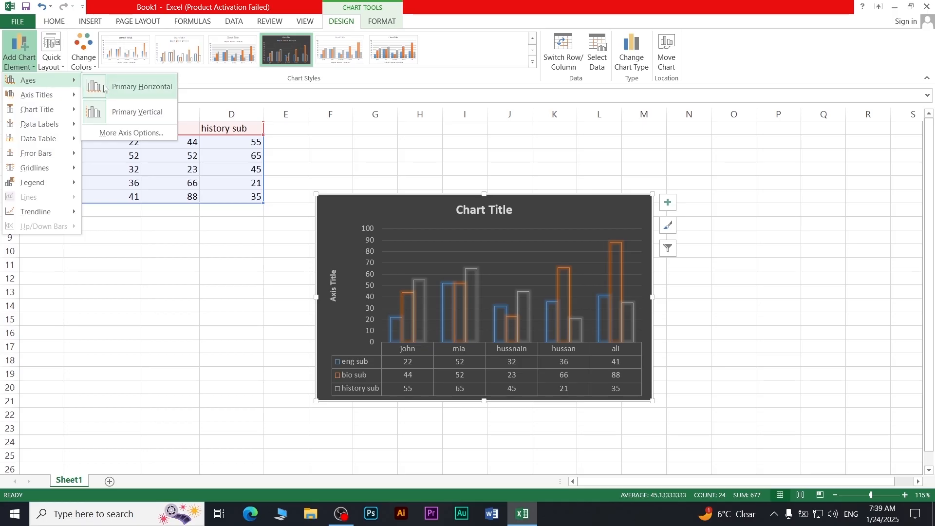
mouse_move(54, 109)
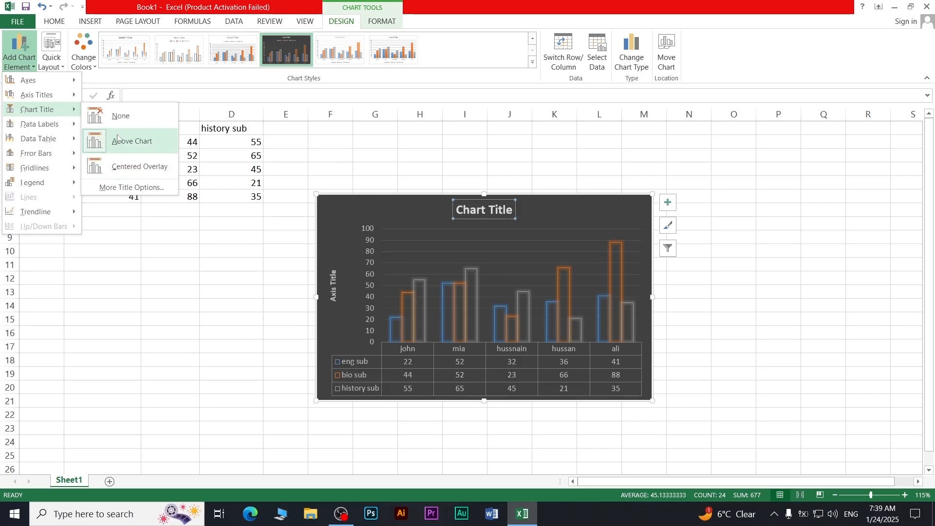
mouse_move(59, 168)
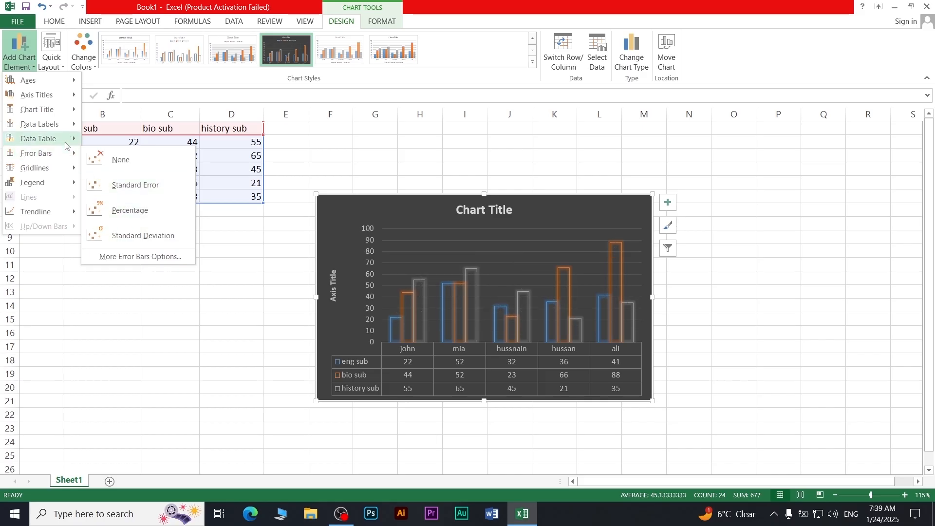
click(127, 170)
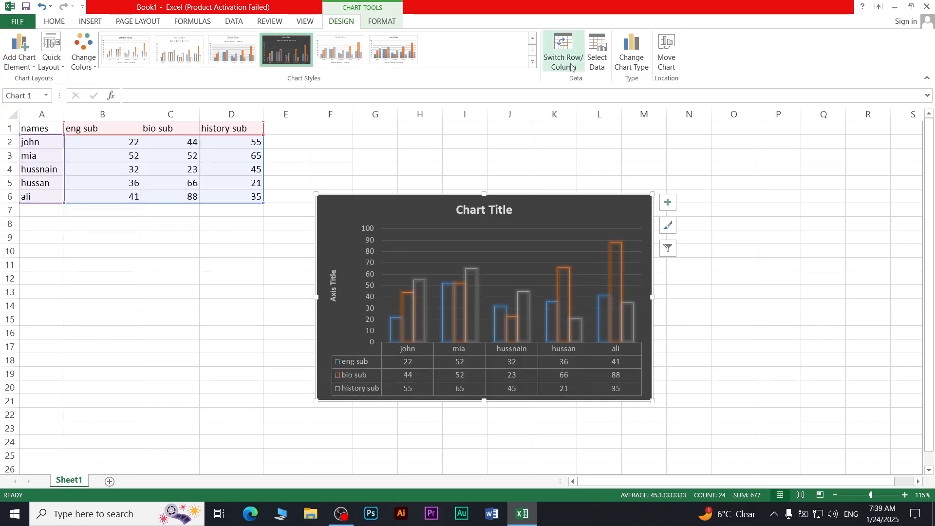
Swap the chart's rows and columns, swap them back, and review its data source settings without changing them
click(568, 67)
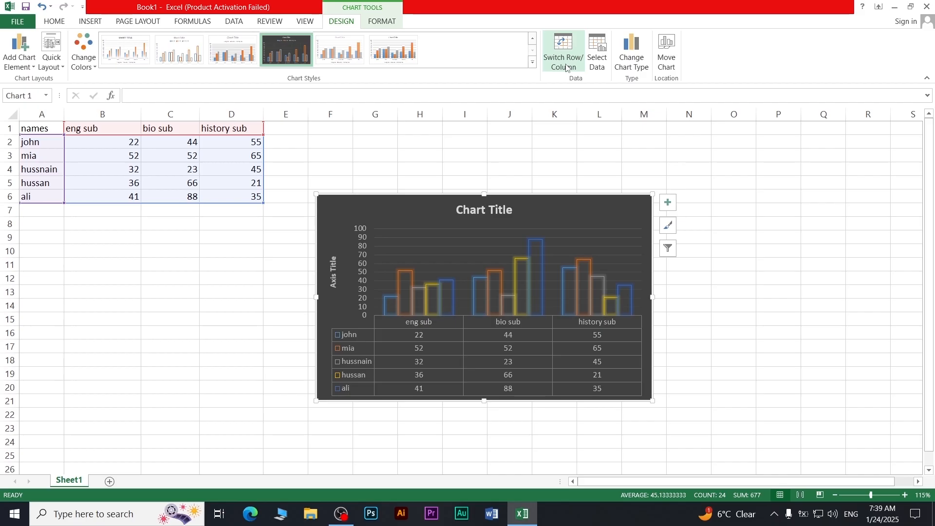
click(565, 66)
click(597, 58)
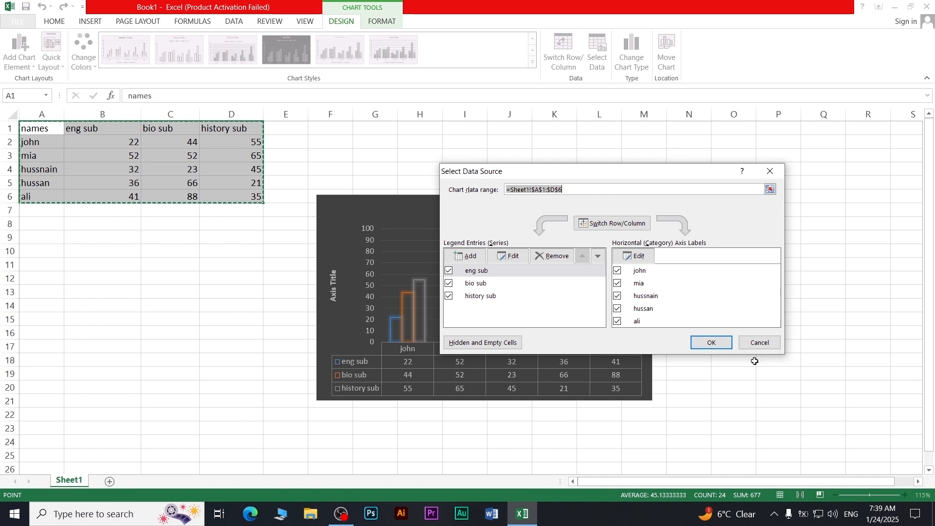
click(758, 342)
Preview the Line, Pie and Bar chart types and review the chart placement options, cancelling both dialogs
click(631, 54)
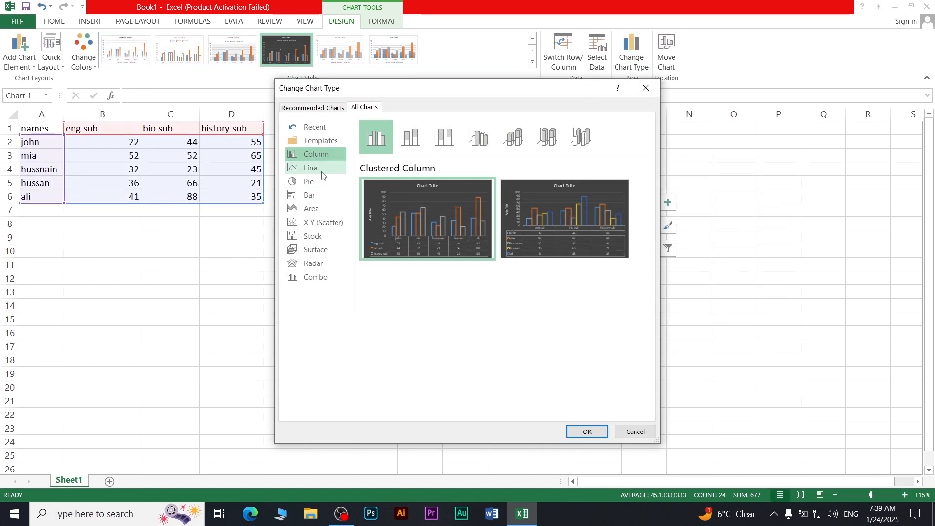
click(321, 170)
click(318, 182)
click(316, 195)
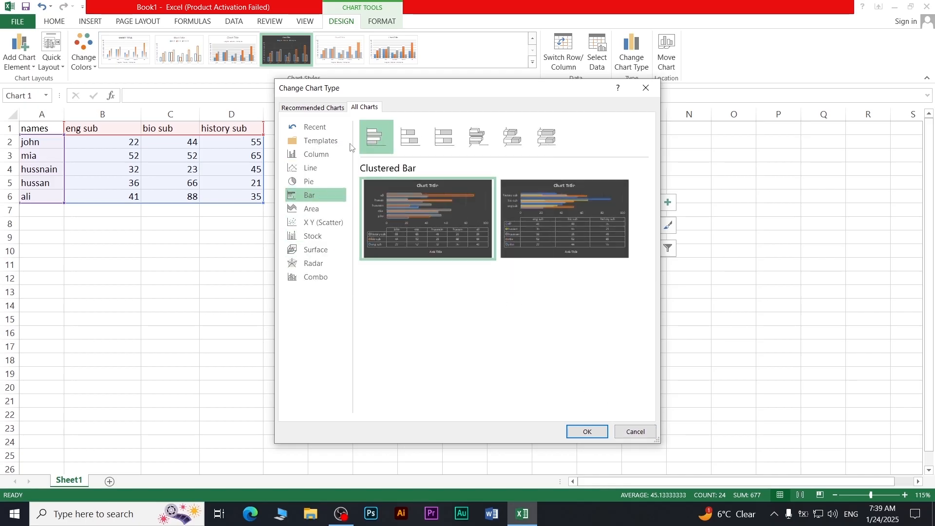
click(636, 432)
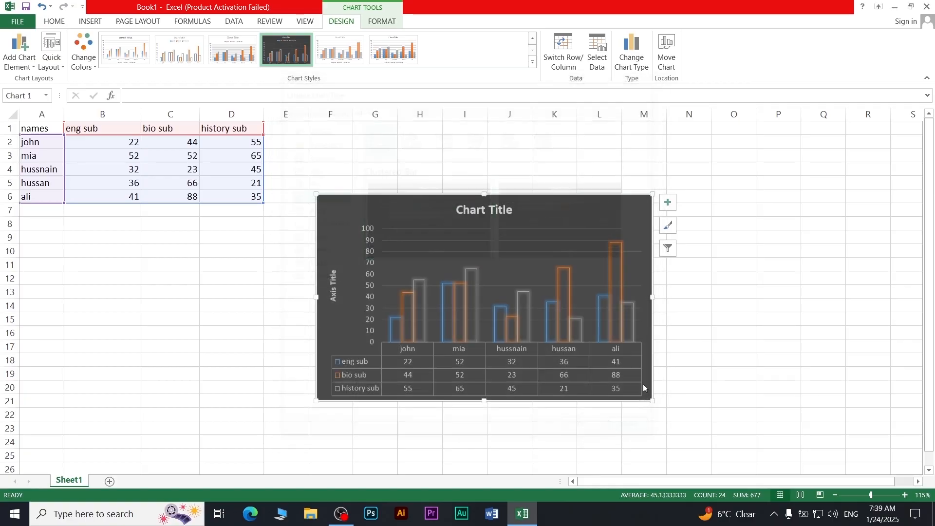
click(666, 54)
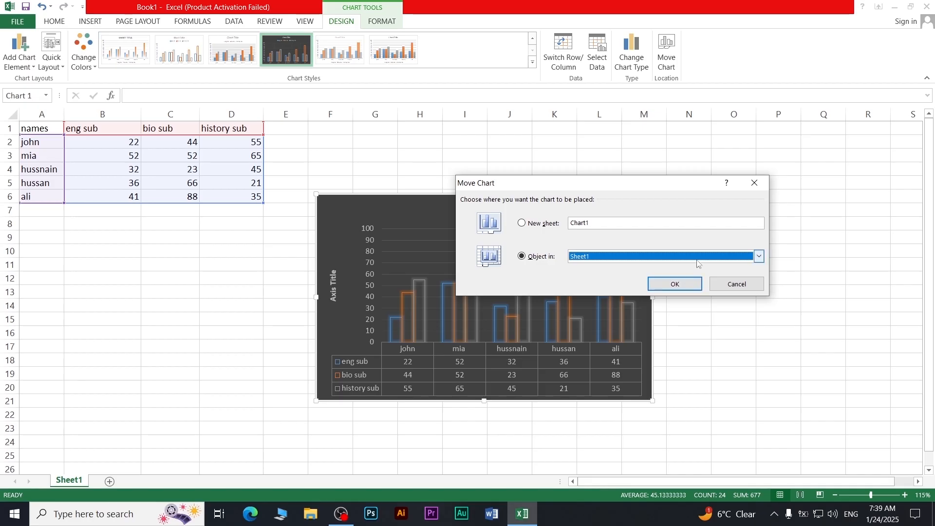
click(736, 293)
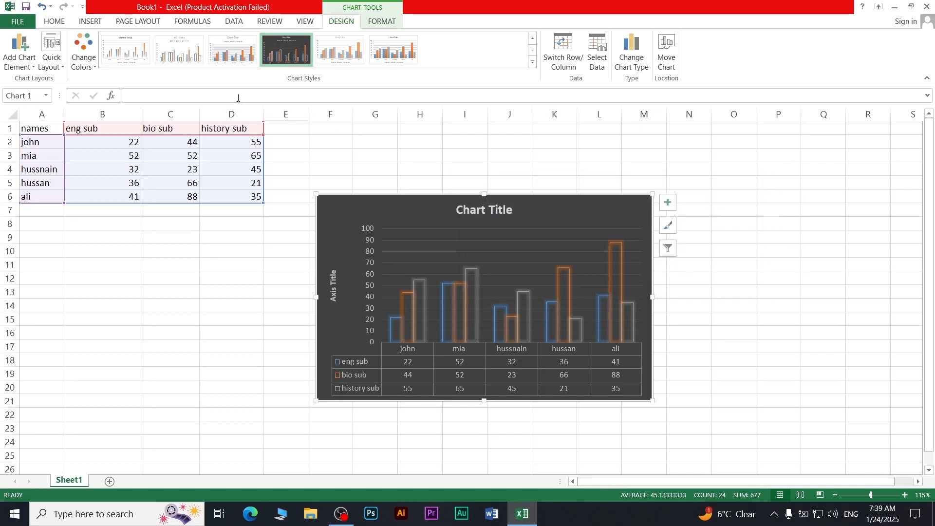
Move the chart closer to the data table, over about columns D to K and rows 8 to 22
click(90, 21)
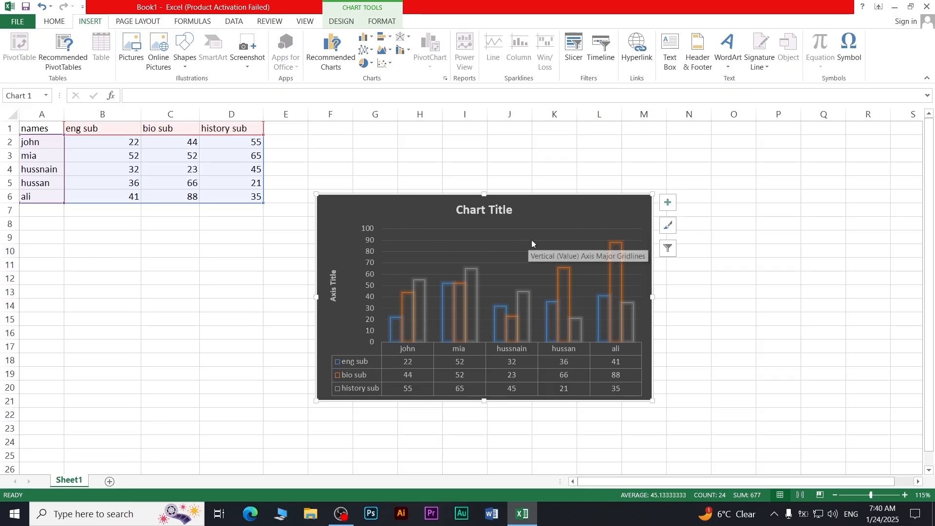
drag(559, 219, 454, 228)
ctrl+scroll(431, 234, up, 2)
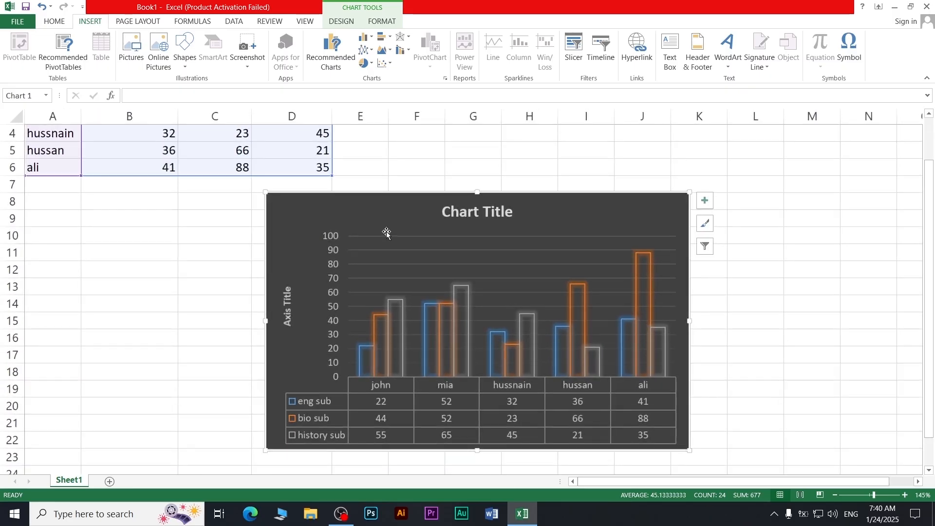
drag(384, 218, 383, 217)
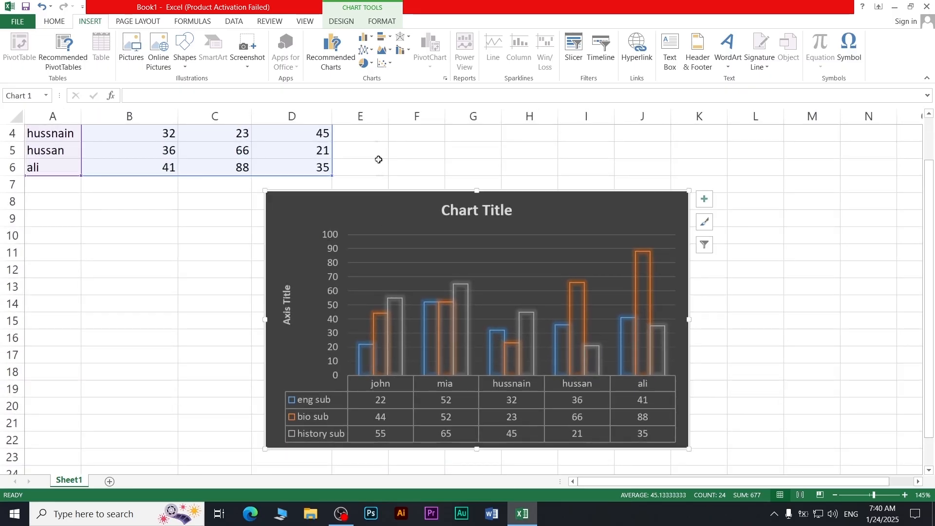
Preview the column, bar, line, area, combo and scatter chart types on the existing chart without applying any
click(365, 38)
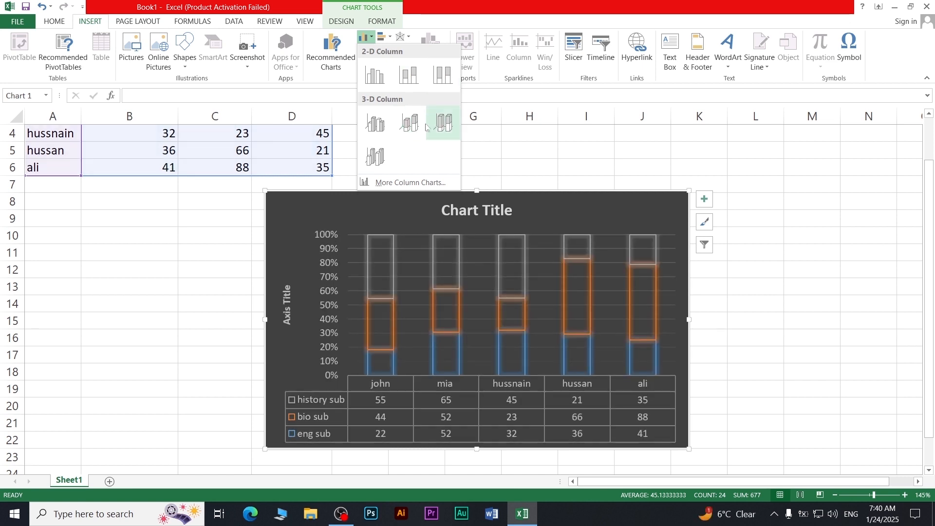
click(385, 37)
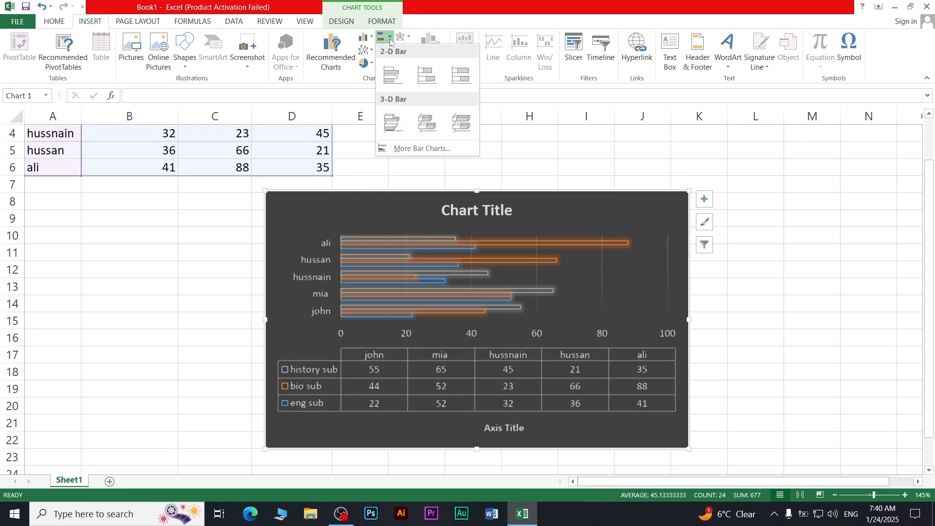
click(367, 50)
click(366, 50)
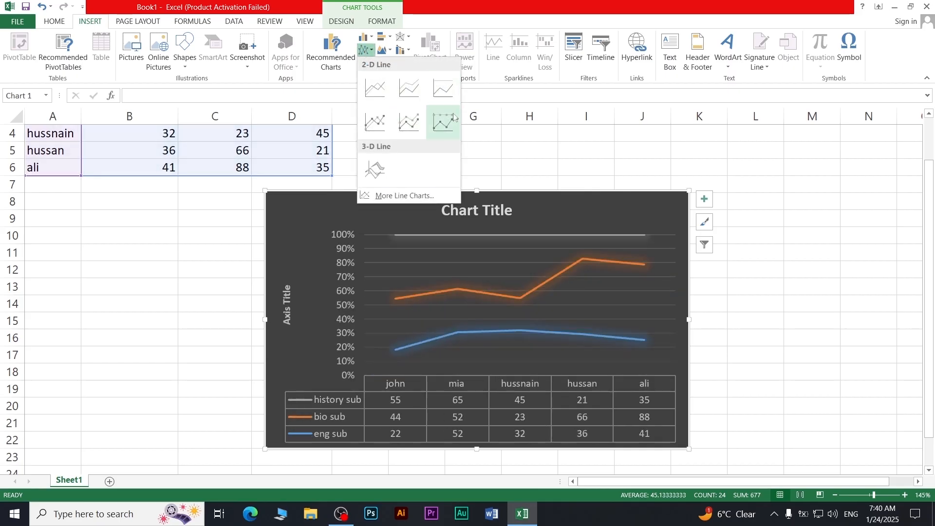
click(392, 52)
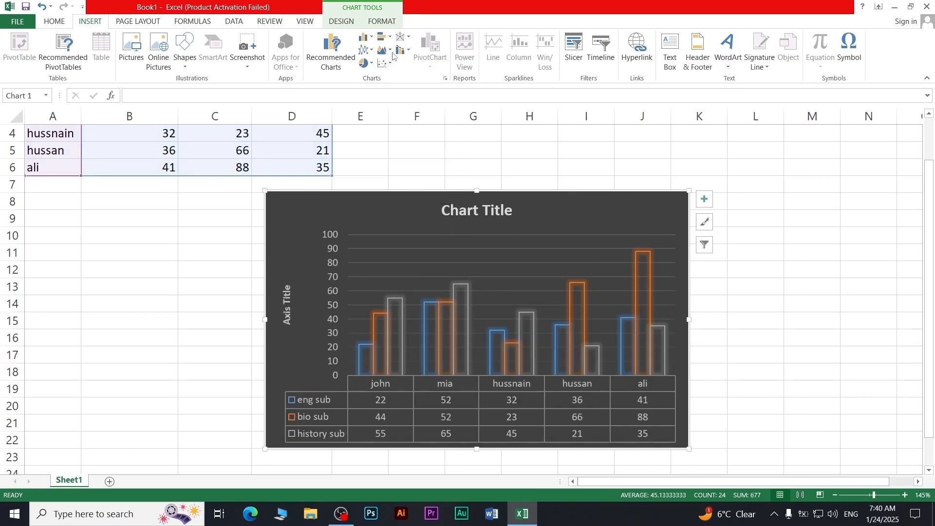
click(393, 53)
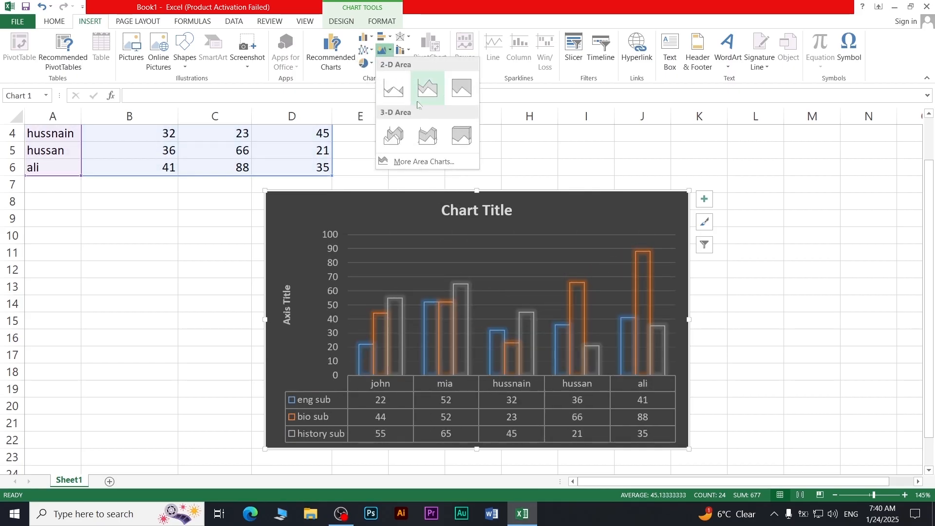
click(402, 50)
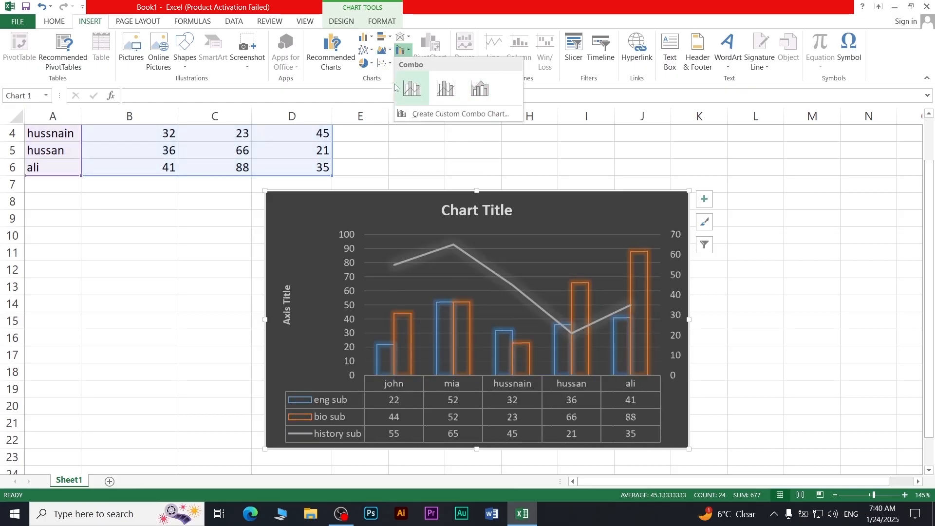
click(385, 63)
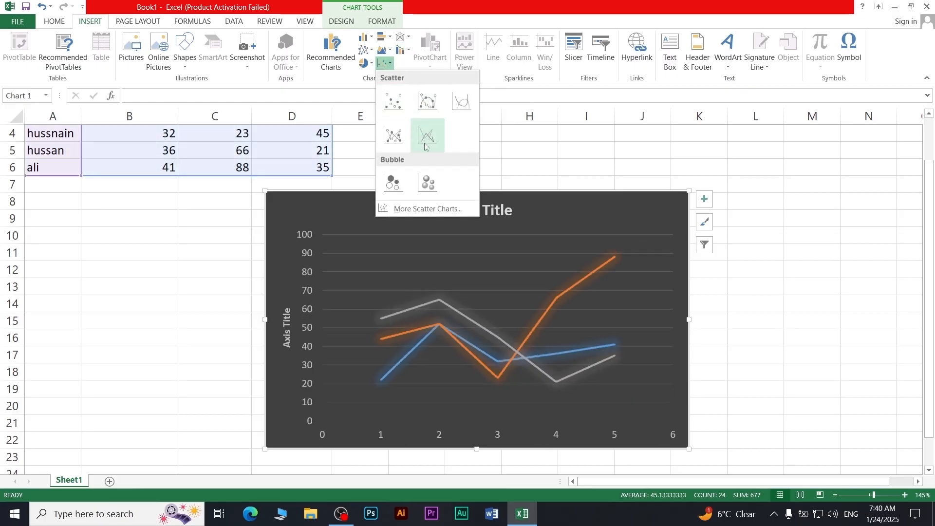
click(435, 69)
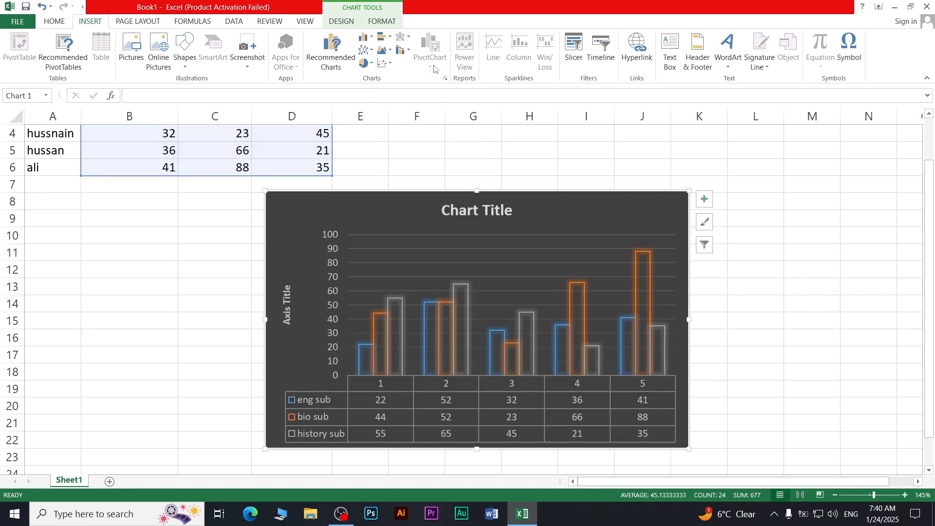
Delete the column chart from the sheet, keeping the marks table
click(246, 255)
scroll(118, 207, up, 1)
drag(61, 135, 215, 220)
click(362, 265)
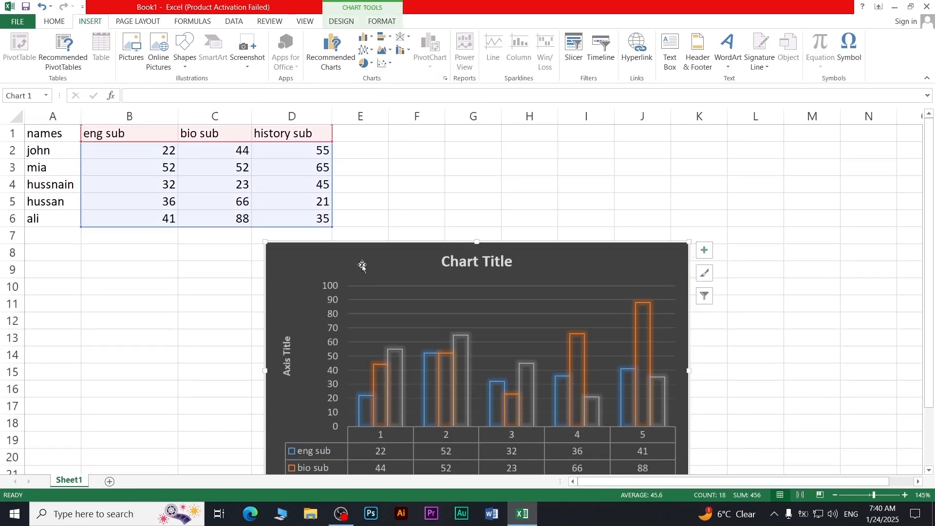
click(549, 223)
click(547, 275)
key(Delete)
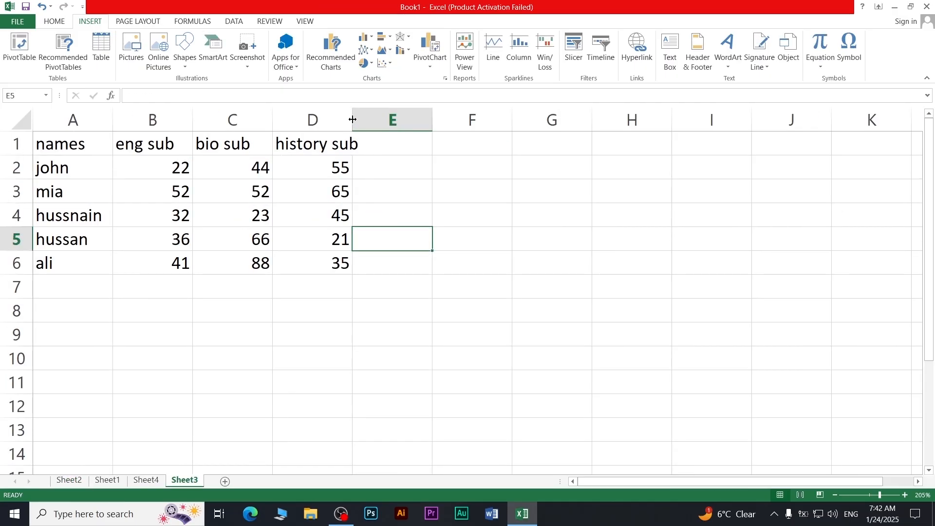
Widen column D on Sheet3 so the history sub heading fits inside it
drag(353, 119, 384, 119)
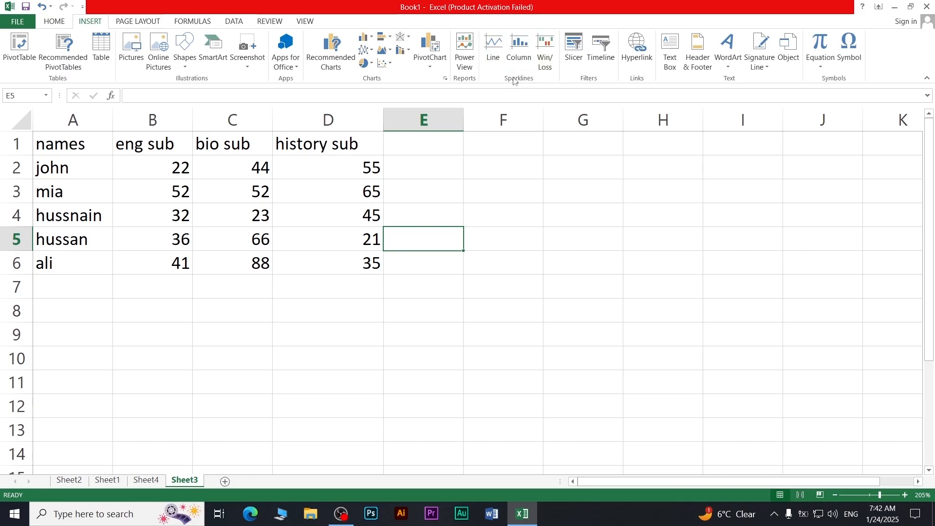
Insert a line sparkline in cell E2 from the data range B2:D2 and fill it down to E6
click(432, 167)
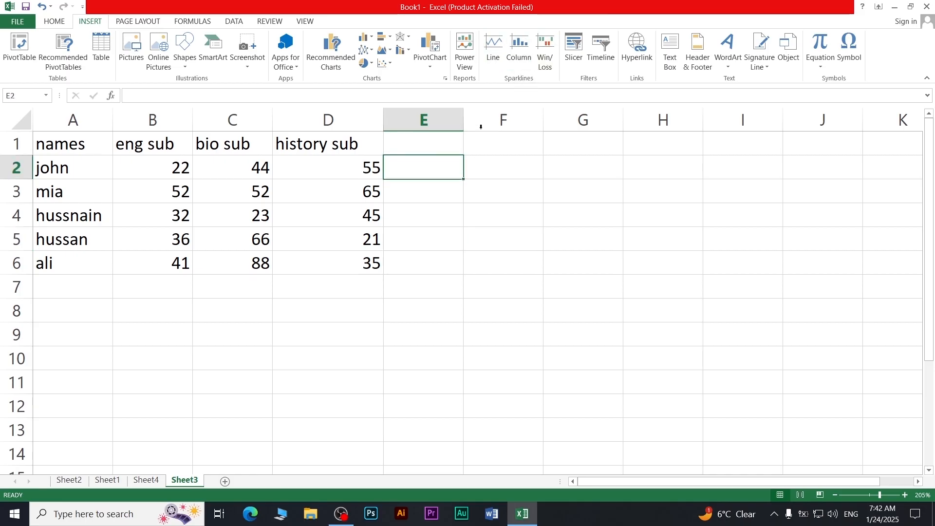
click(493, 62)
drag(586, 216, 528, 194)
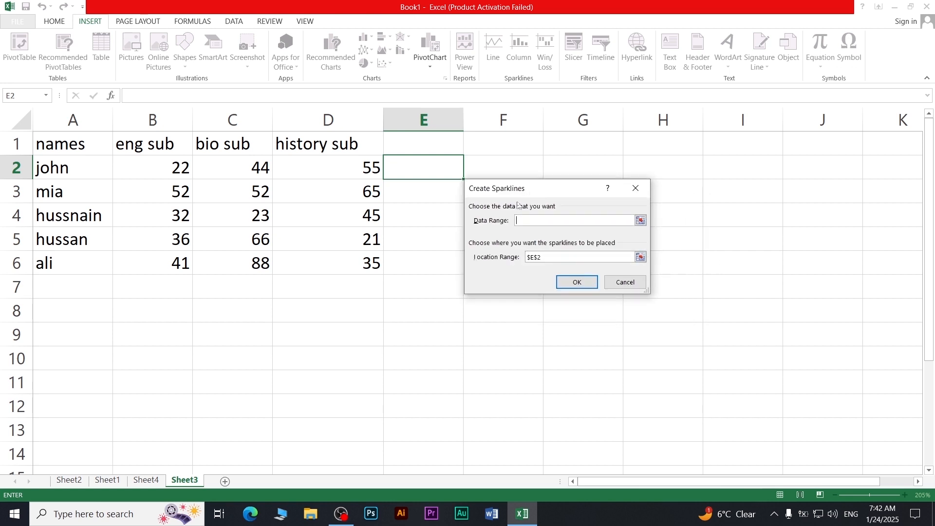
drag(187, 173, 300, 176)
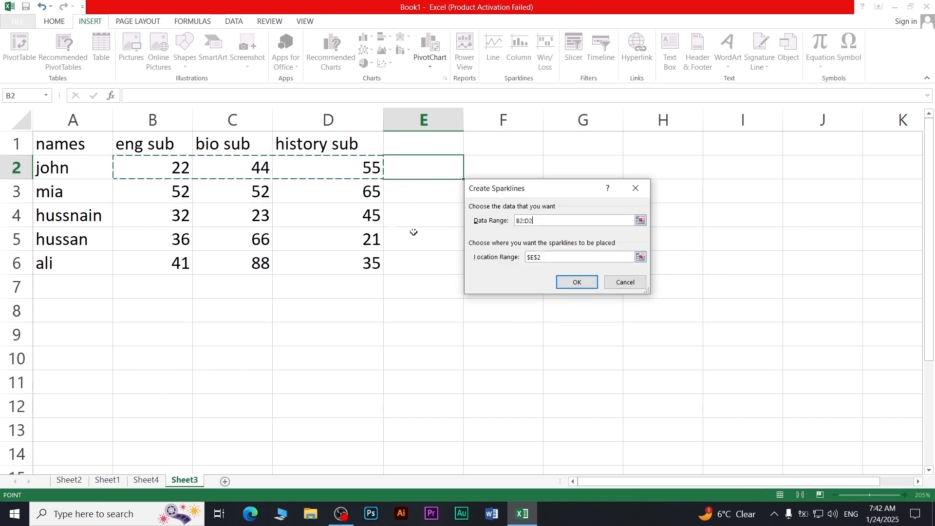
key(Return)
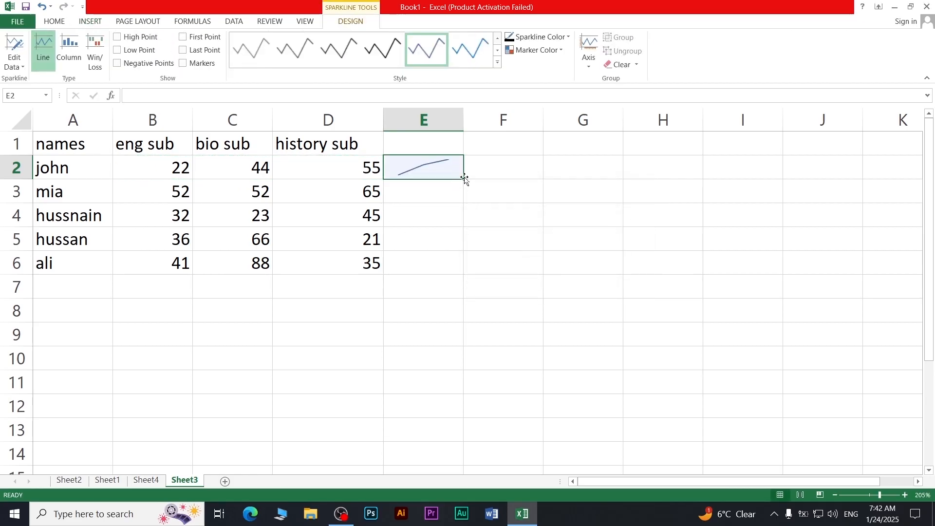
drag(465, 179, 462, 267)
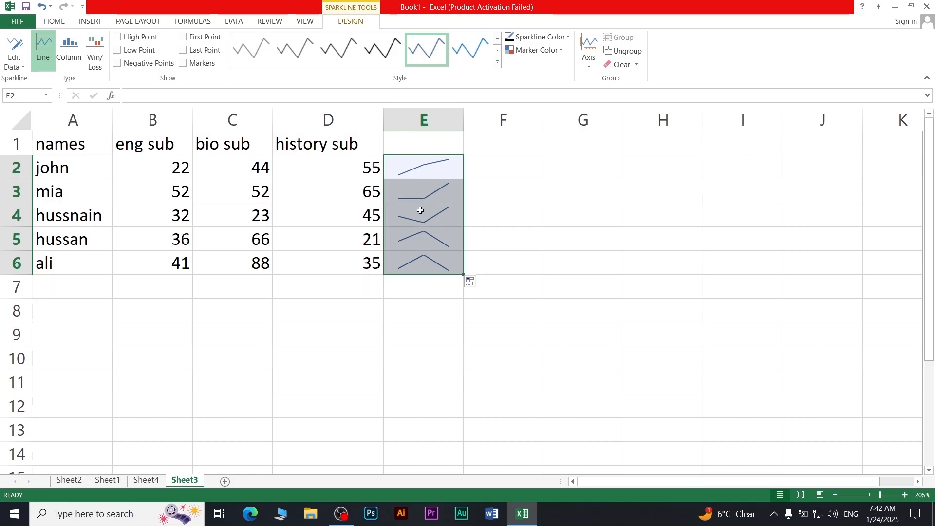
Mark the high points in red and the low points in yellow on the line sparklines in E2:E6
click(536, 53)
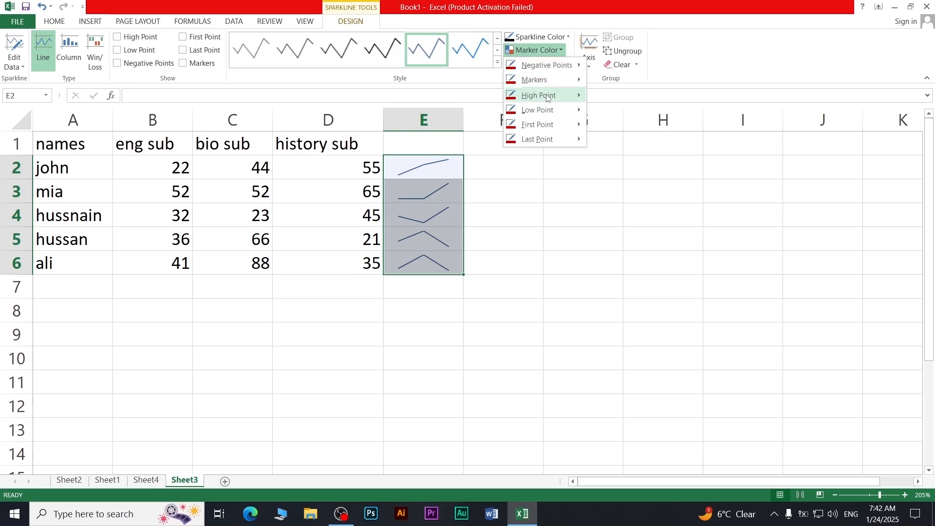
mouse_move(549, 98)
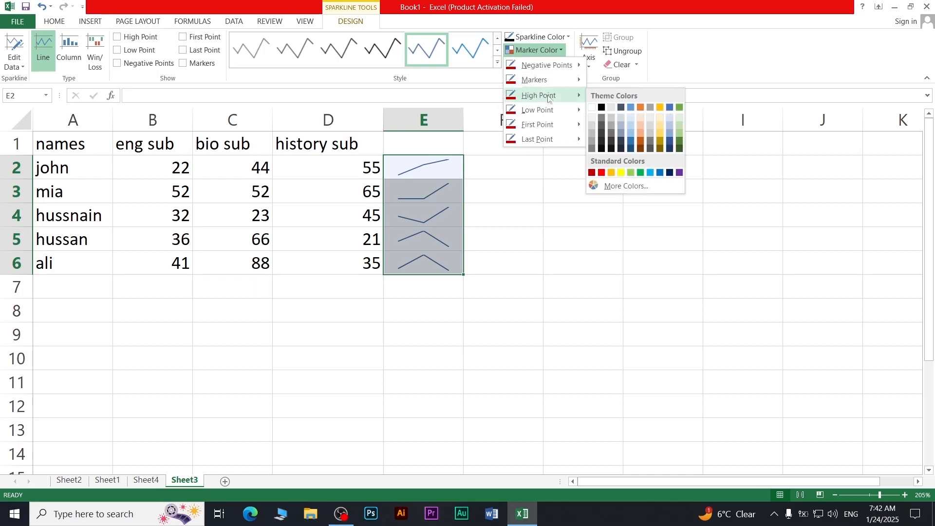
click(601, 172)
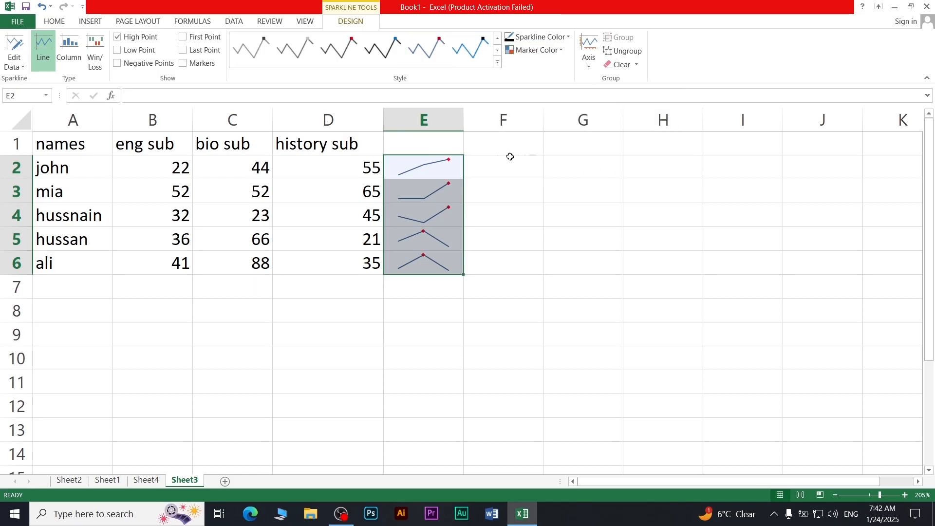
click(511, 51)
mouse_move(540, 110)
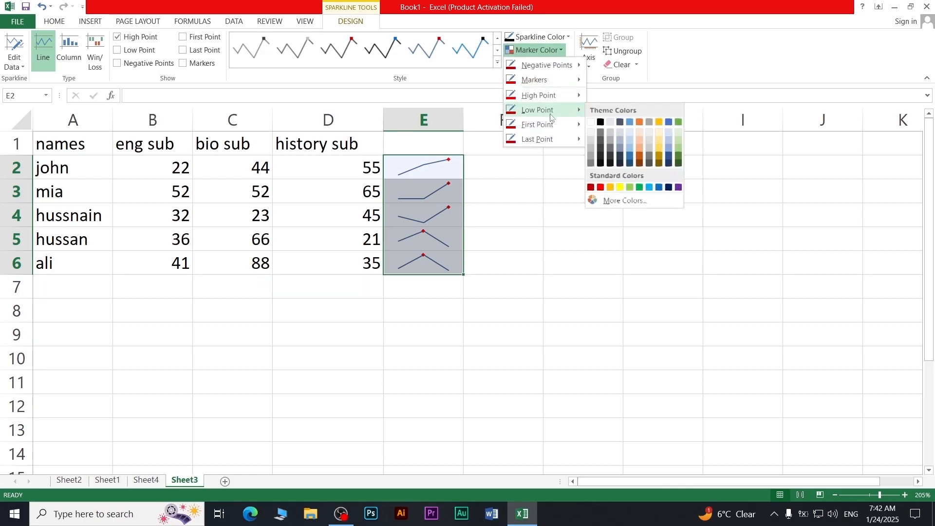
click(621, 187)
click(536, 50)
mouse_move(559, 116)
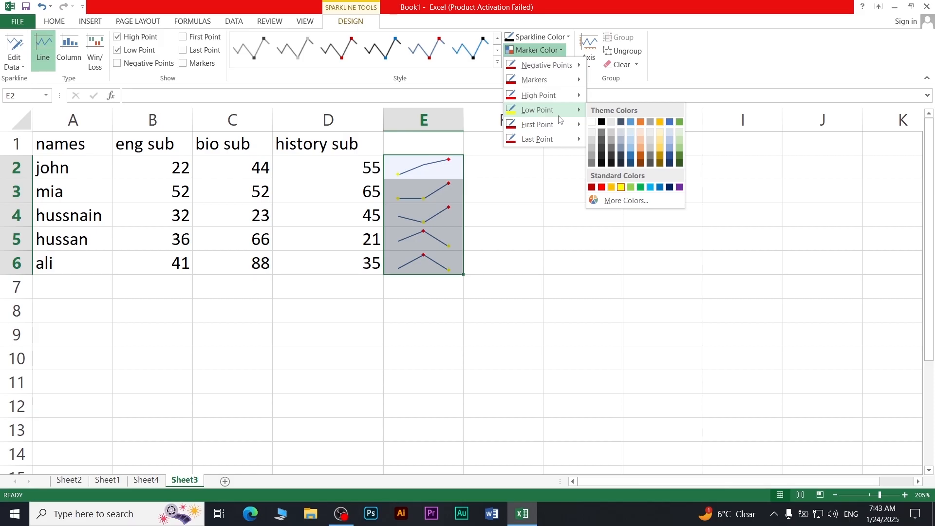
click(588, 49)
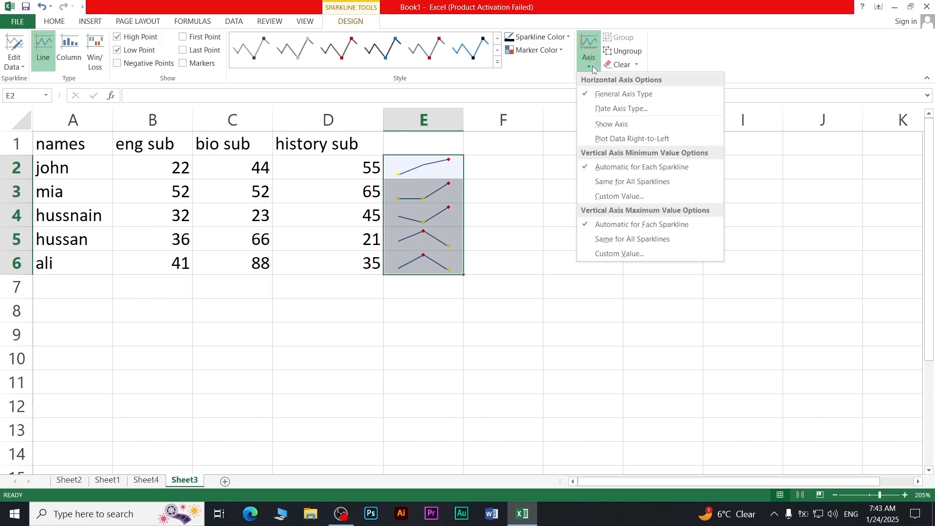
Clear the line sparklines and insert a column sparkline in E2 from B2:D2, filled down to E6
click(617, 65)
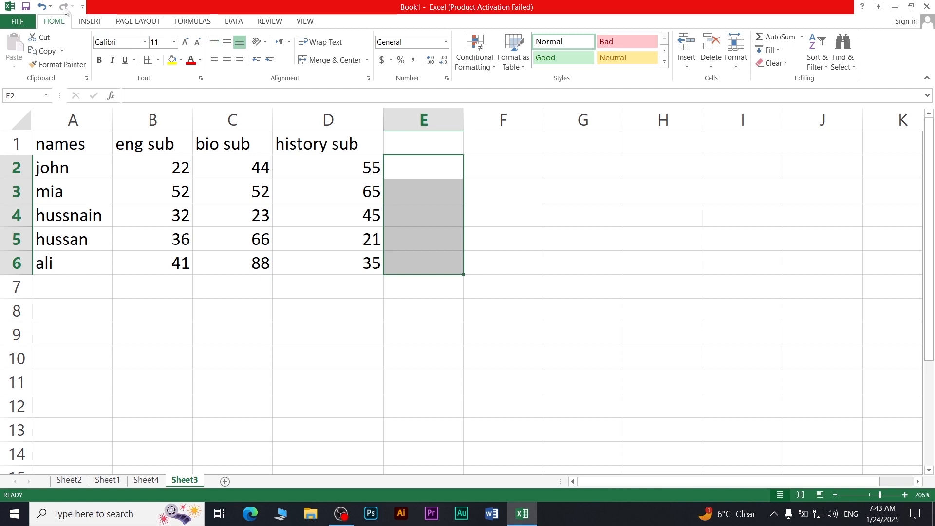
click(90, 21)
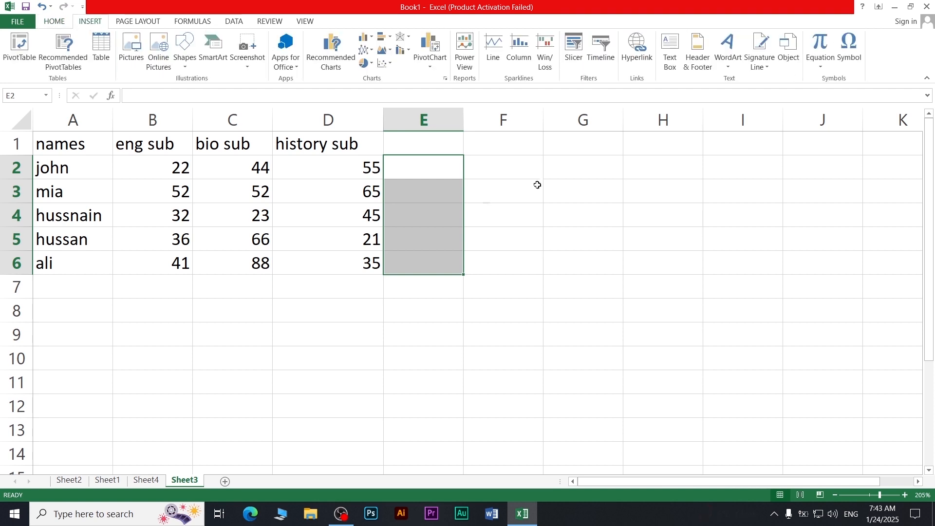
click(521, 68)
click(616, 278)
click(425, 169)
click(516, 62)
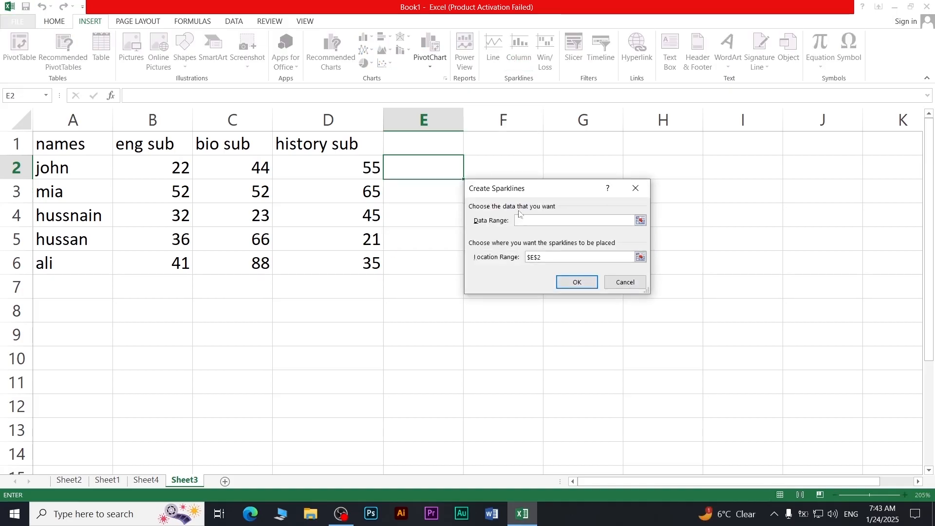
drag(172, 169, 375, 171)
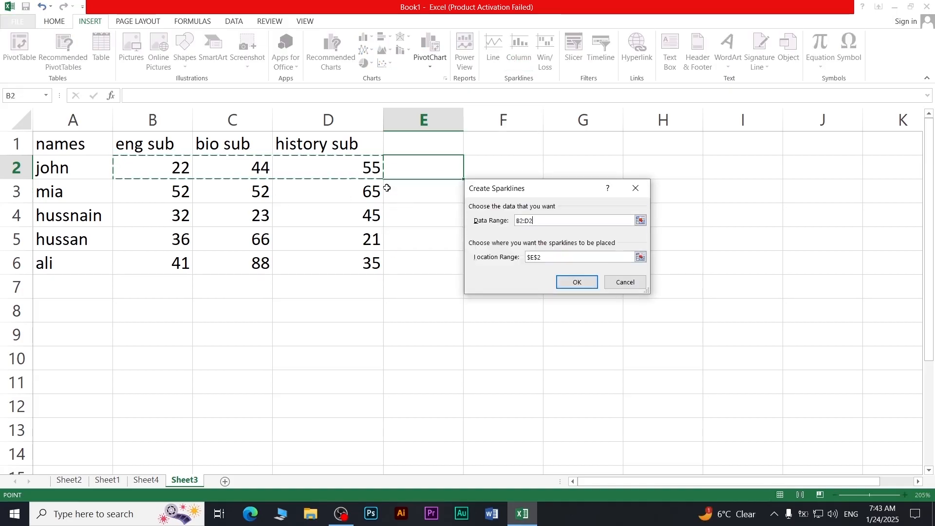
click(575, 282)
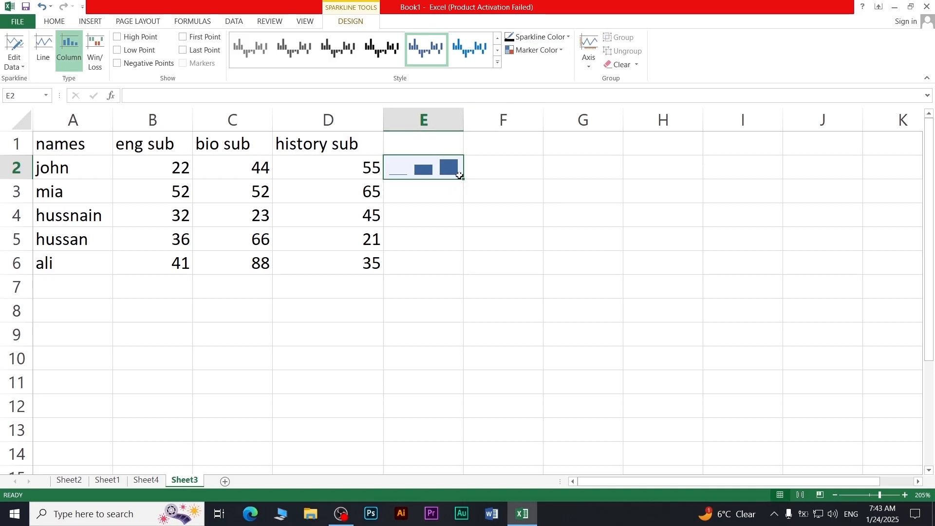
drag(456, 262, 456, 265)
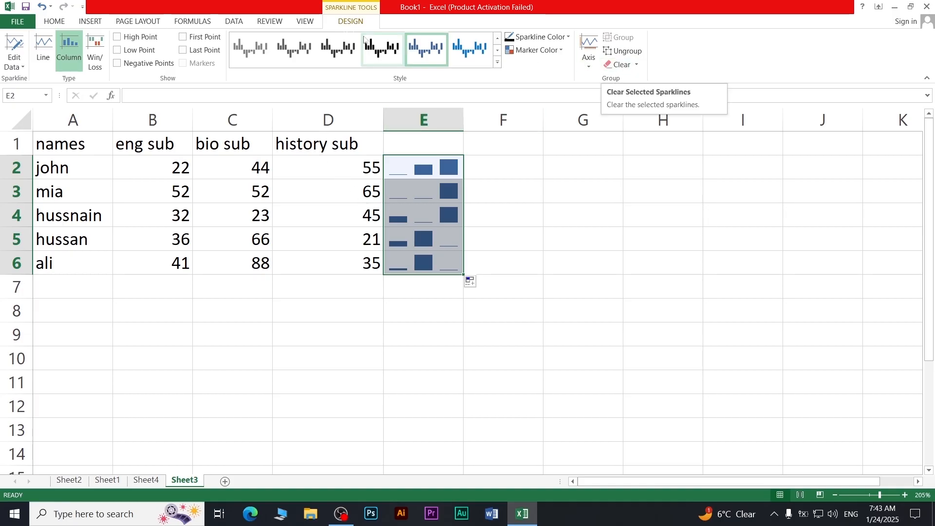
double_click(342, 18)
double_click(358, 20)
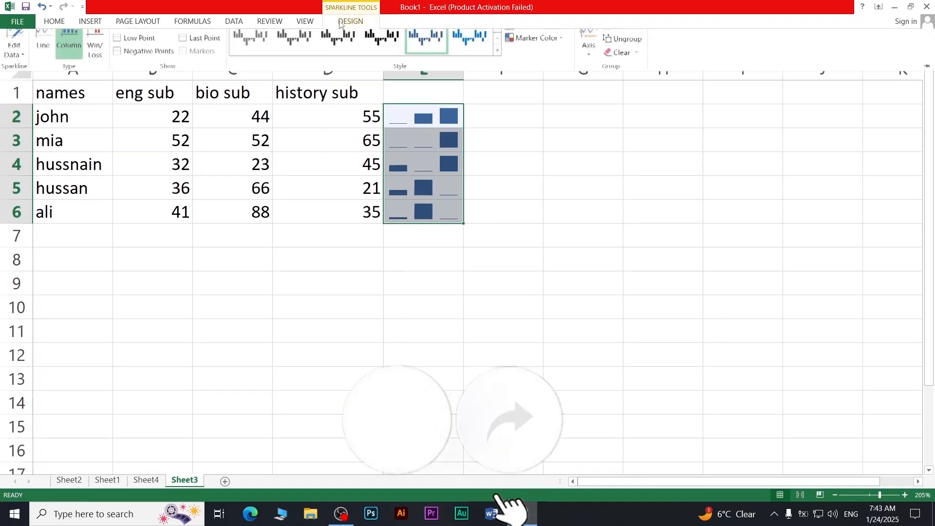
Clear the column sparklines from E2:E6 and insert a win/loss sparkline in E2 from the data range B2:D2
click(617, 69)
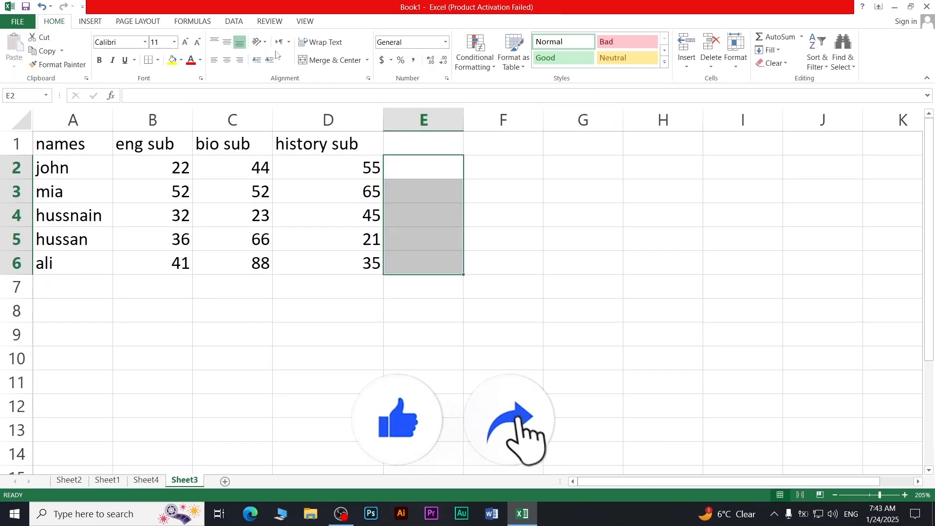
click(100, 21)
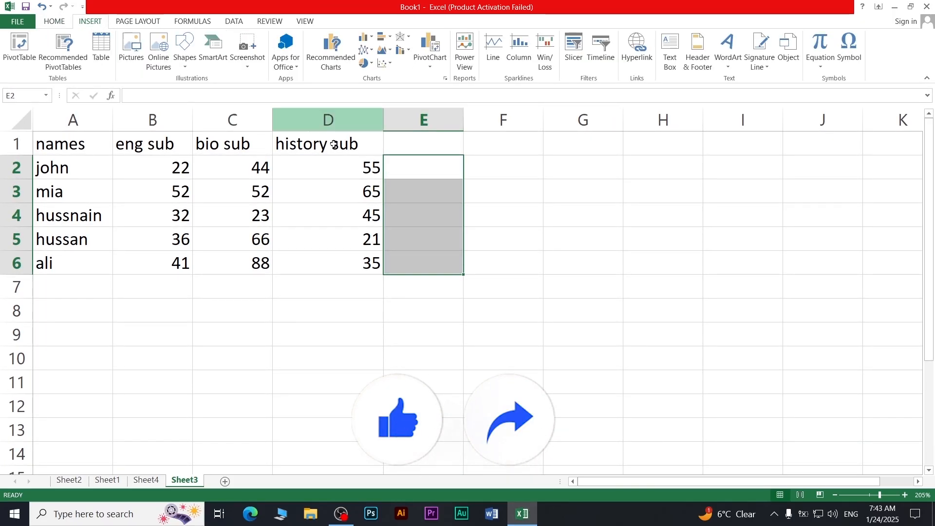
click(420, 175)
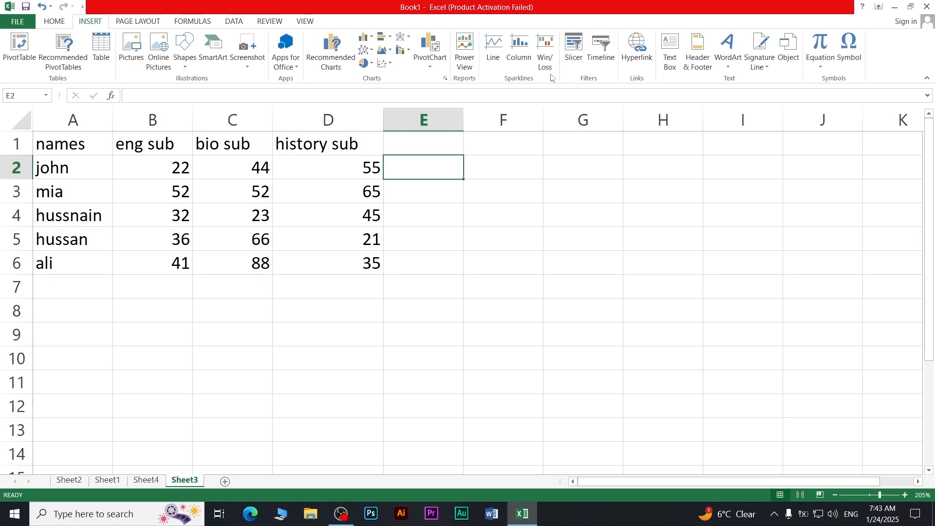
click(545, 54)
drag(178, 164, 360, 168)
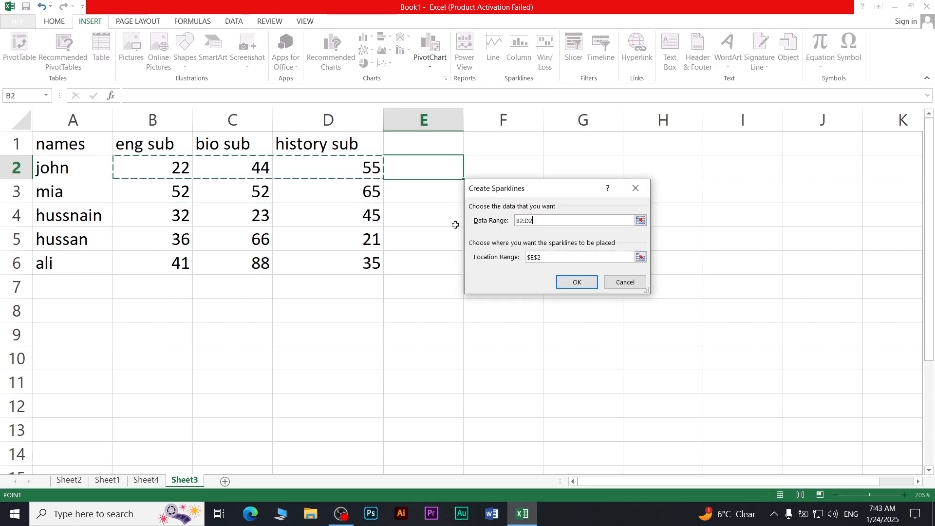
click(575, 283)
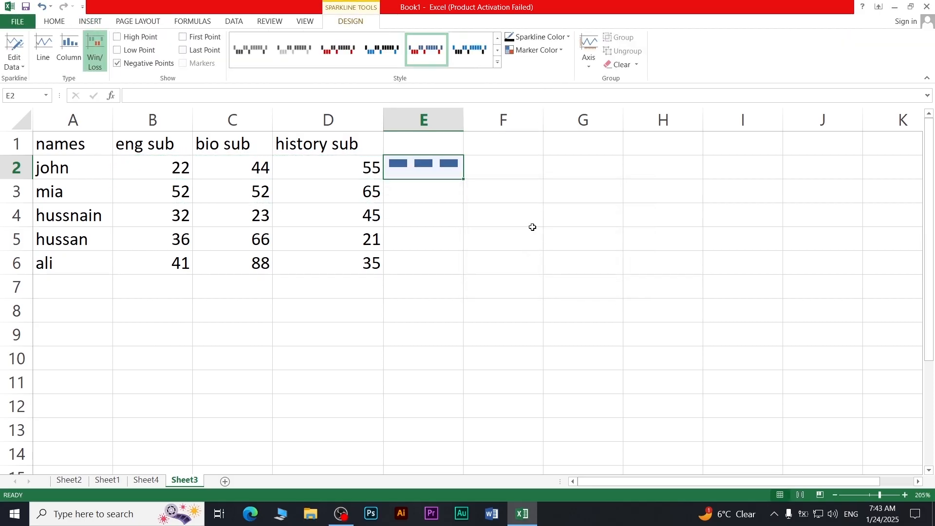
Colour the win/loss sparkline's high point red and low point yellow, and fill it down from E2 to E6
click(544, 56)
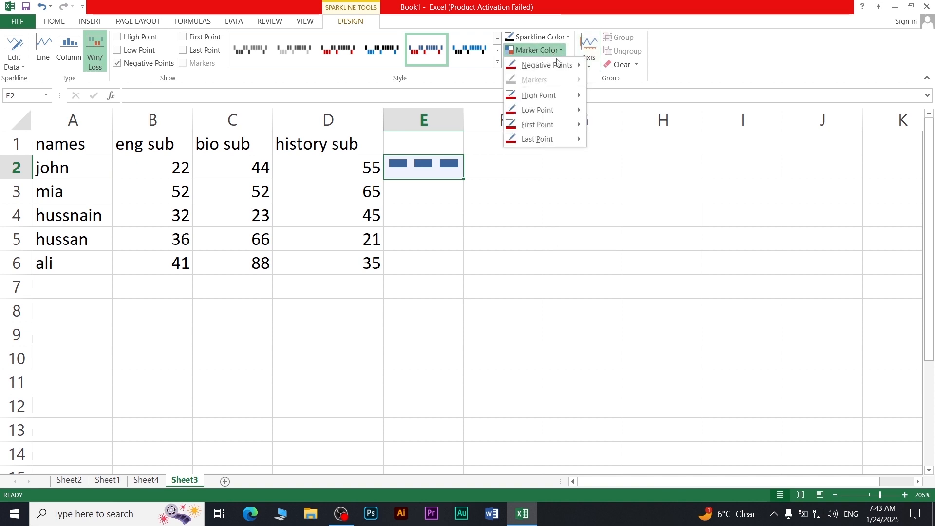
mouse_move(567, 96)
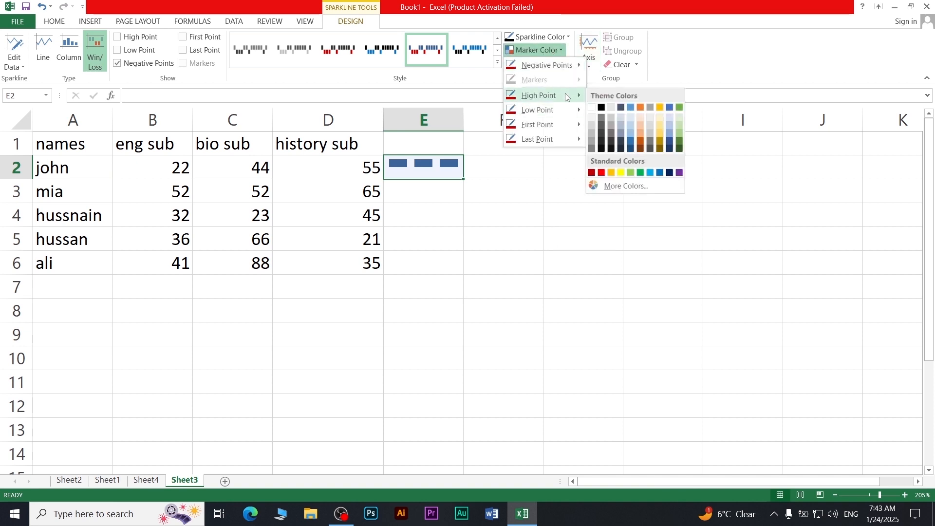
click(602, 173)
click(536, 50)
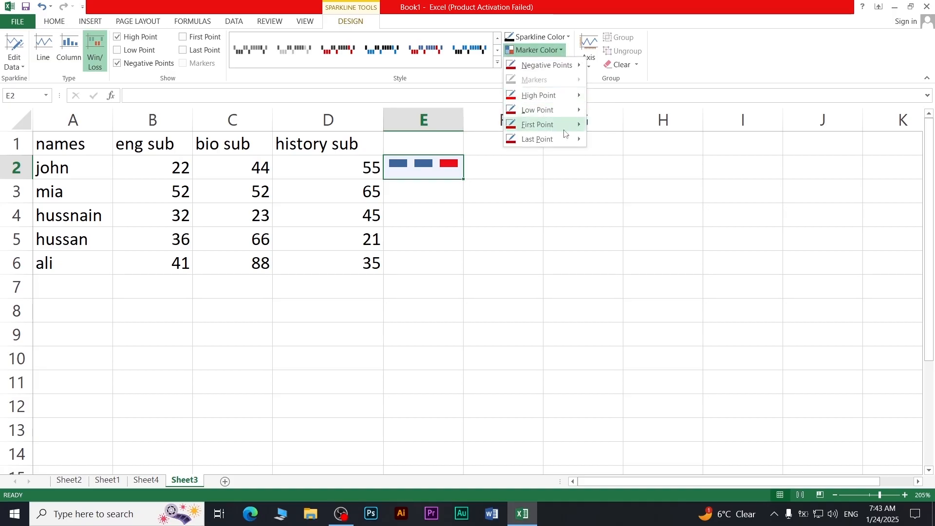
mouse_move(565, 110)
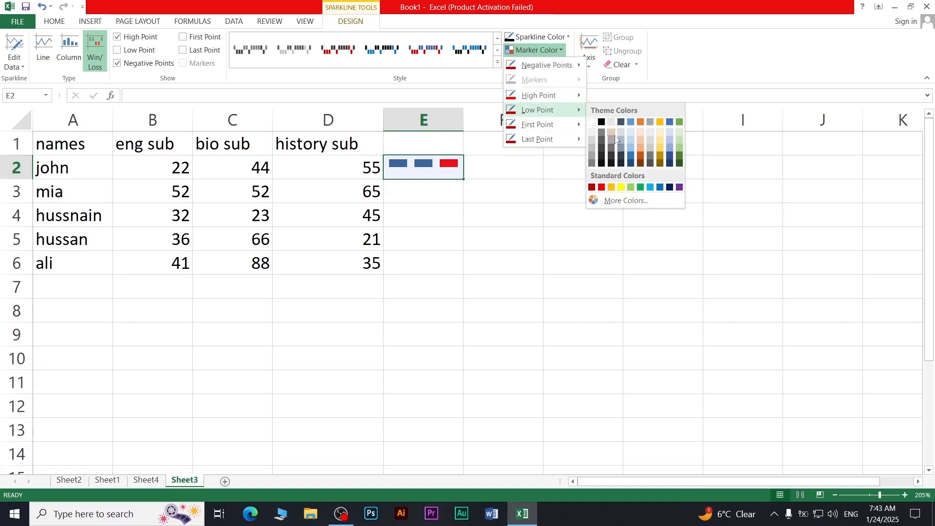
click(622, 188)
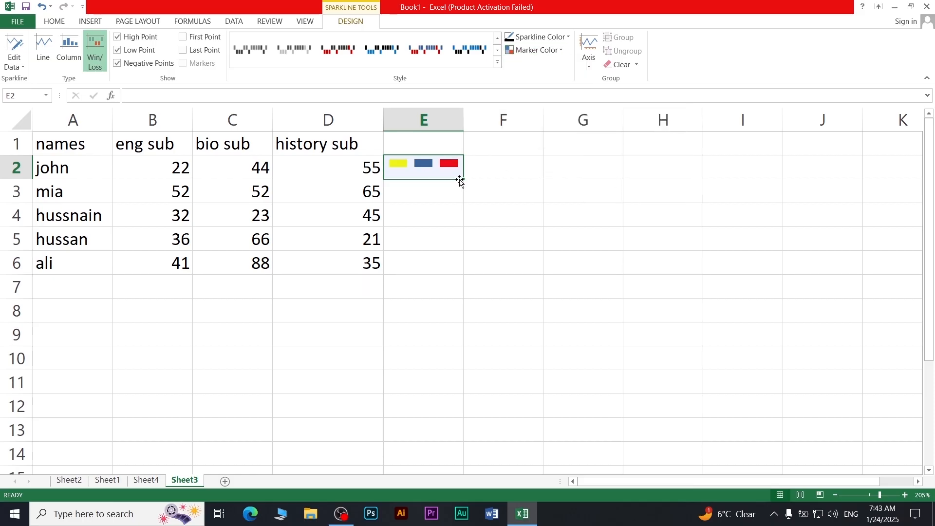
drag(464, 179, 455, 265)
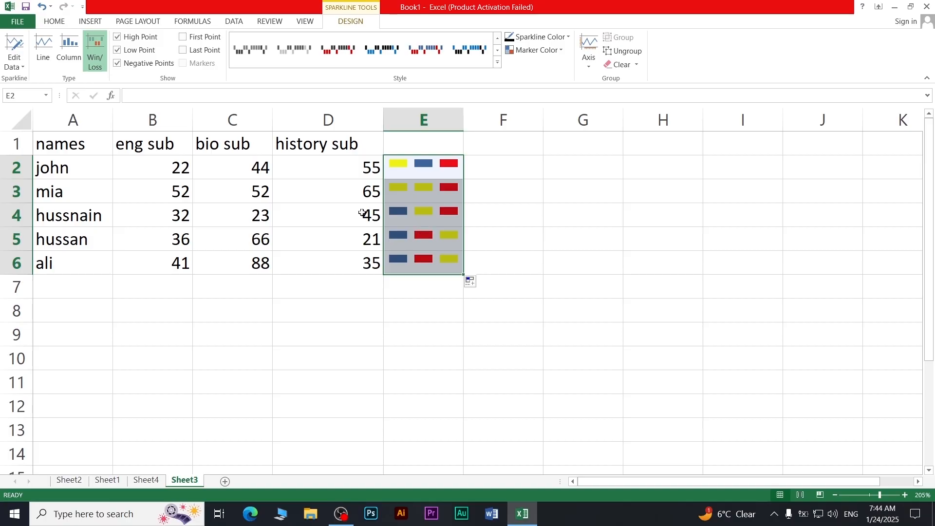
Switch to the marks table on Sheet1 and widen column D so the history sub heading fits
click(88, 21)
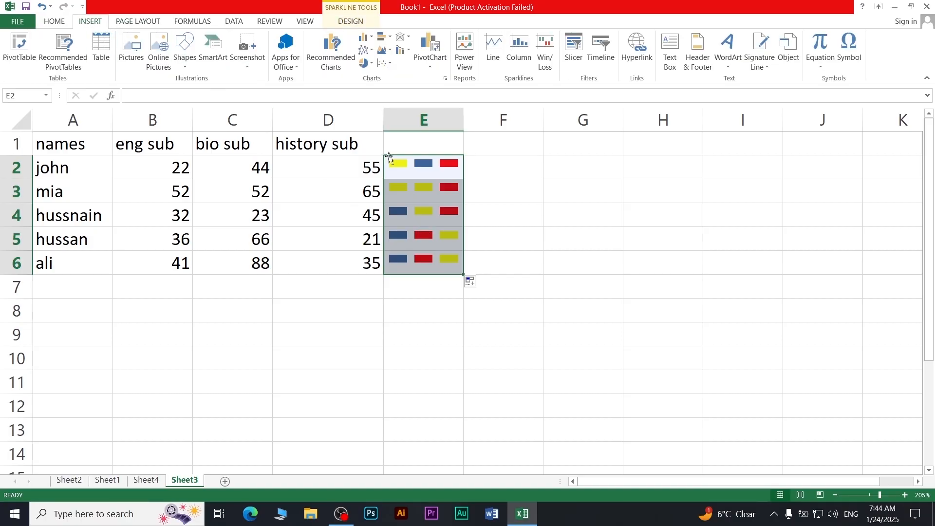
click(242, 395)
click(107, 480)
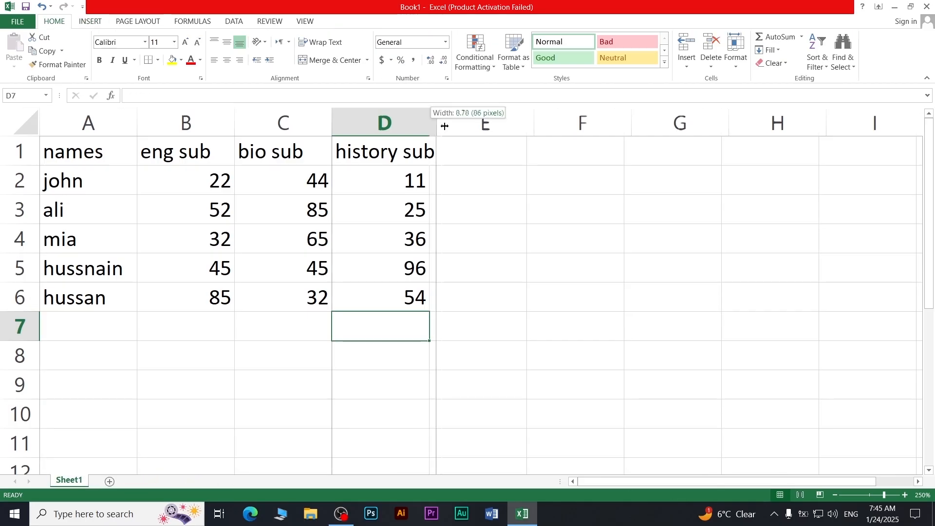
drag(443, 119, 462, 122)
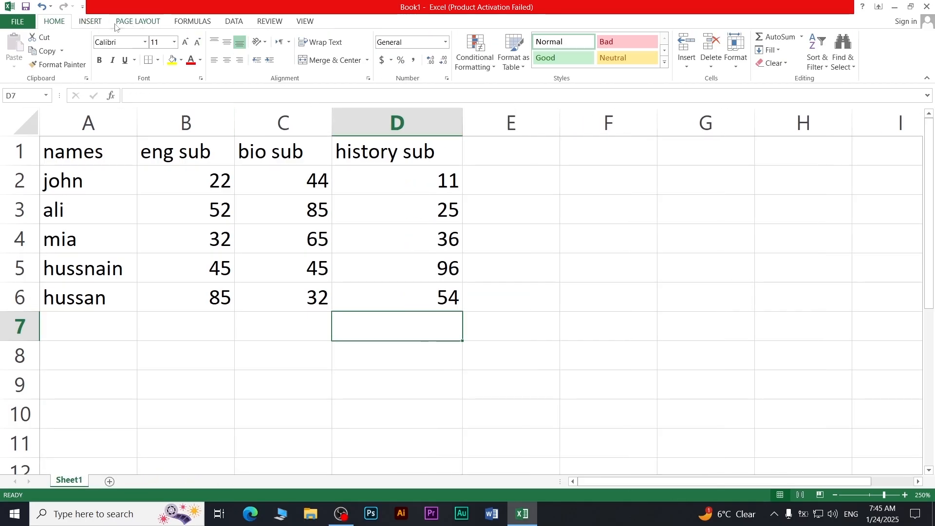
Insert a PivotChart with a PivotTable from Sheet1 range A1:D6 on a new worksheet
click(100, 22)
drag(83, 147, 409, 303)
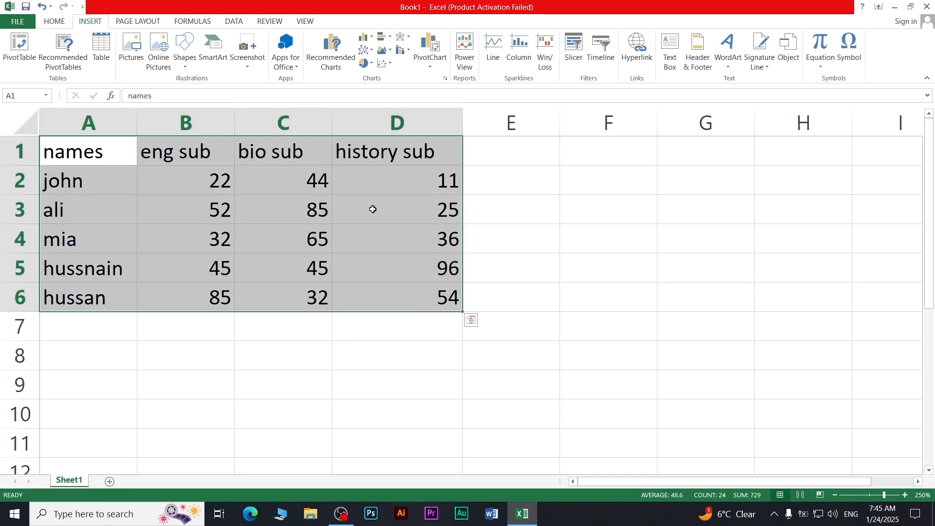
click(433, 67)
click(448, 92)
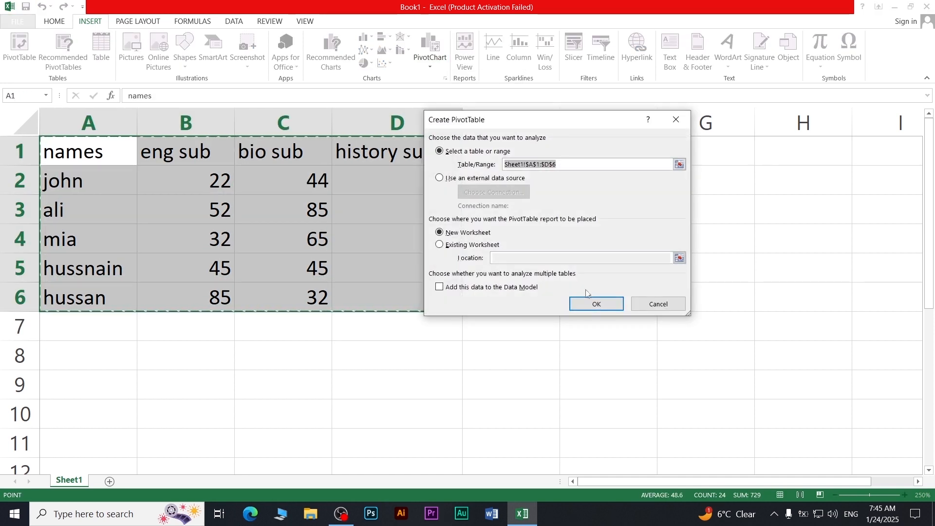
click(593, 303)
Add the names, eng sub, bio sub and history sub fields to the PivotChart and move the chart near the PivotTable
click(817, 165)
click(817, 176)
click(817, 189)
click(817, 201)
drag(616, 235, 501, 205)
ctrl+scroll(505, 236, up, 2)
ctrl+scroll(505, 237, up, 1)
drag(705, 244, 573, 222)
ctrl+scroll(570, 203, down, 1)
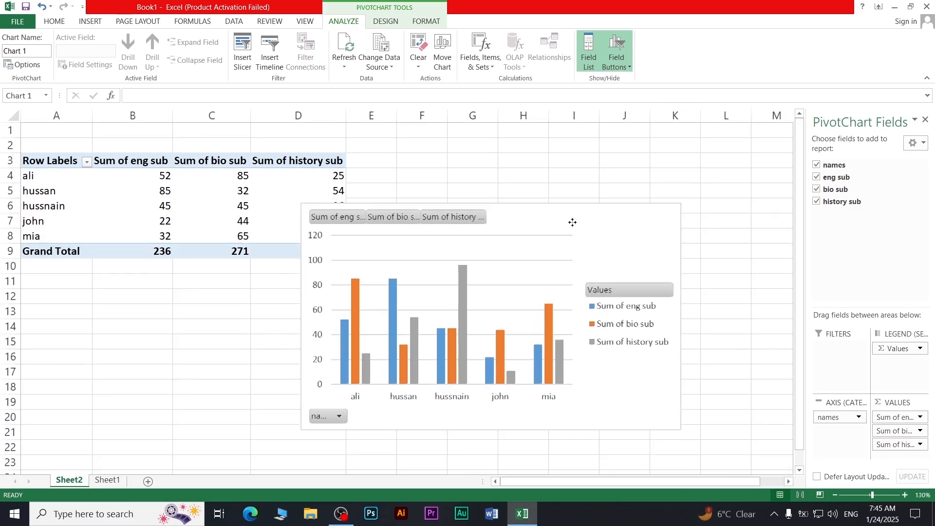
Insert a slicer for the names field beside the PivotChart and filter the data to the second student listed
click(94, 22)
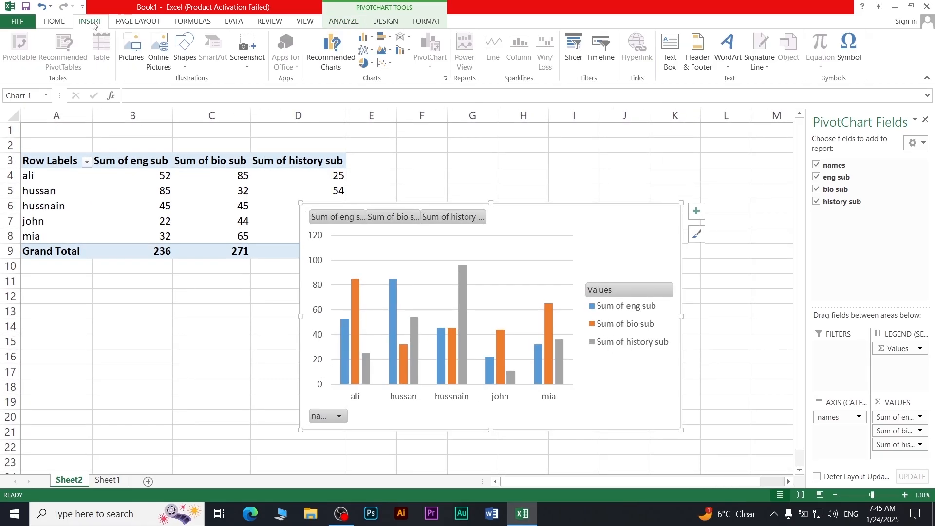
click(570, 61)
drag(539, 120, 211, 155)
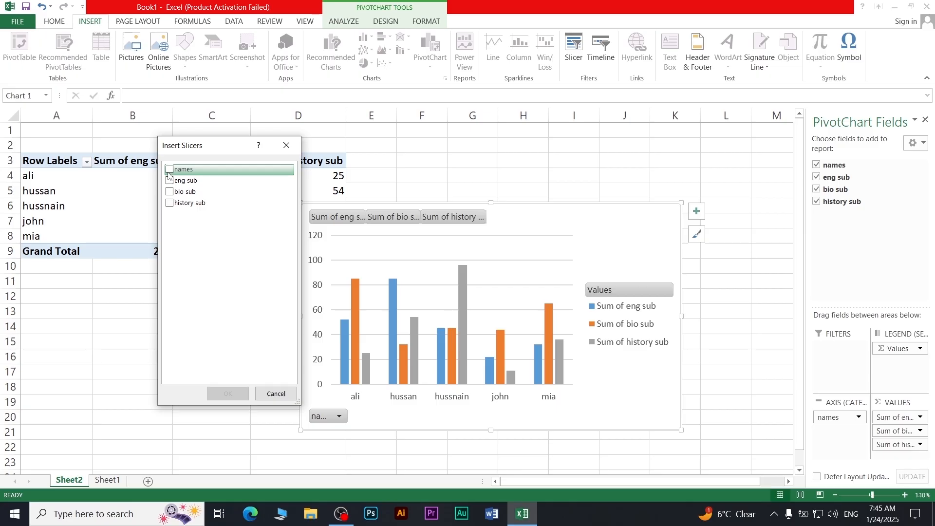
click(170, 170)
click(227, 394)
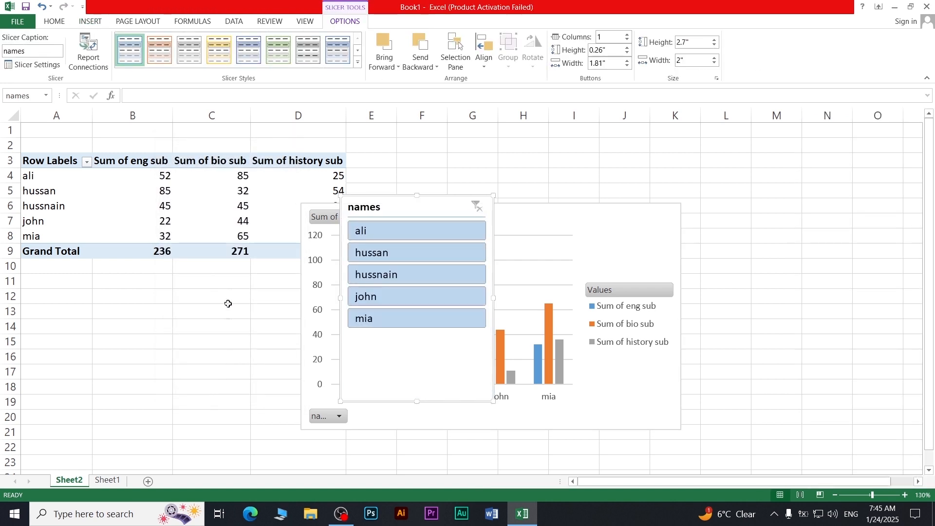
drag(409, 214, 203, 207)
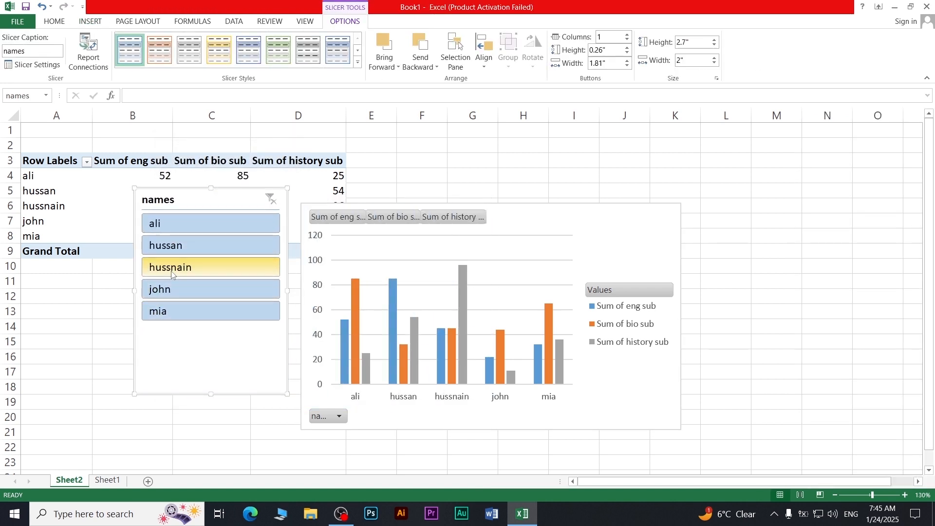
click(178, 246)
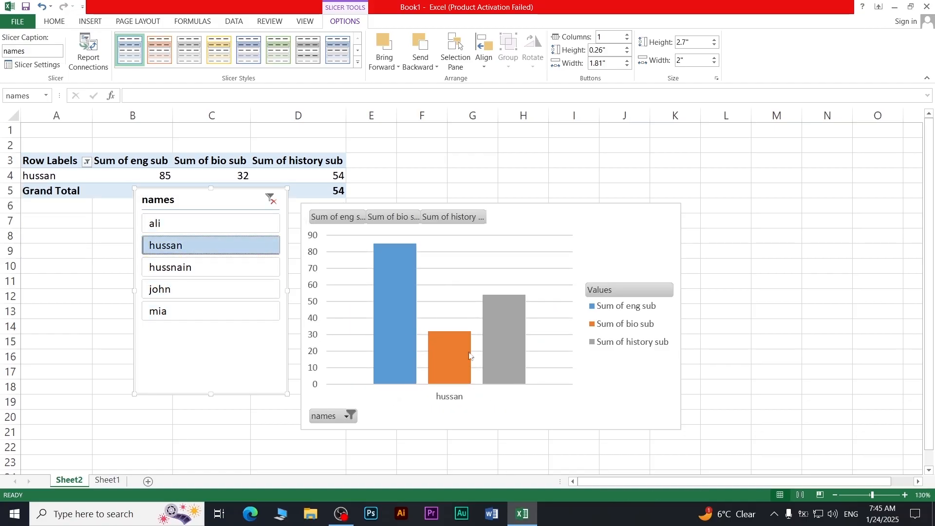
Move the PivotChart and the names slicer apart below the PivotTable and clear the slicer's filter
drag(535, 220, 554, 228)
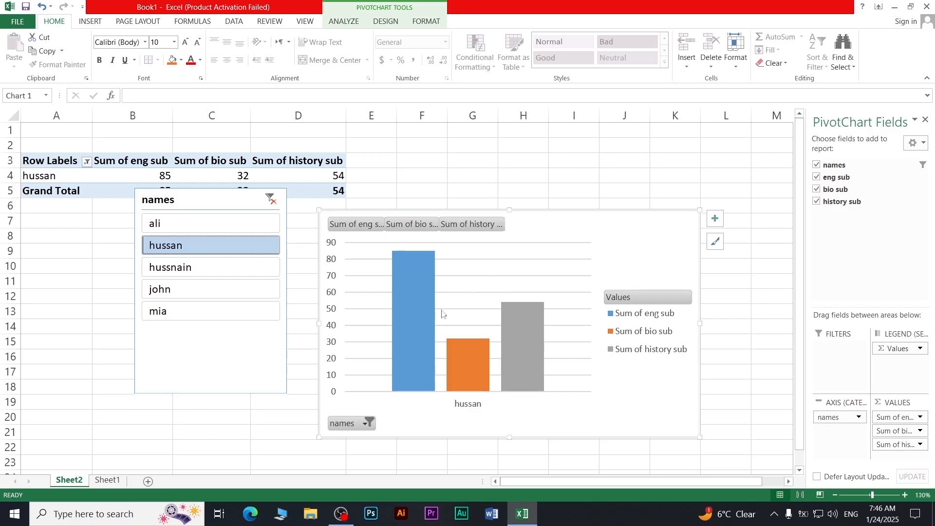
drag(215, 208, 196, 236)
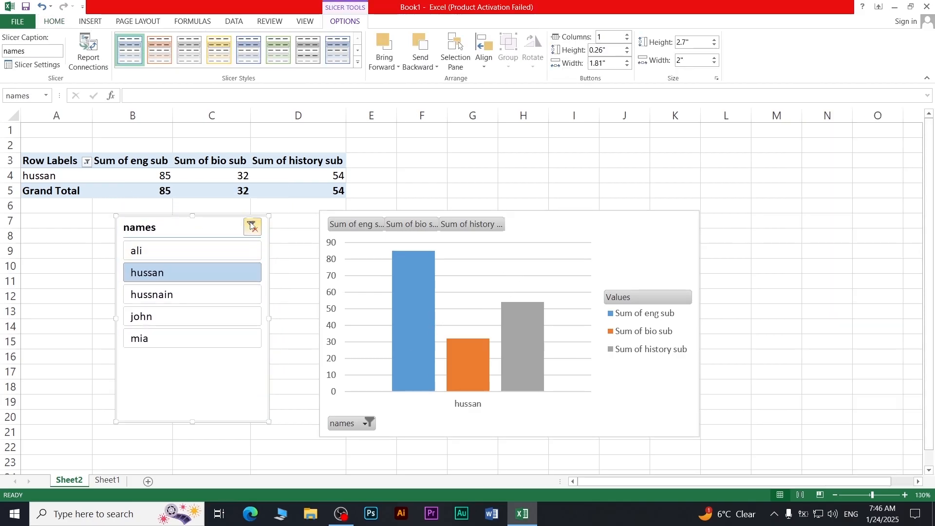
click(252, 226)
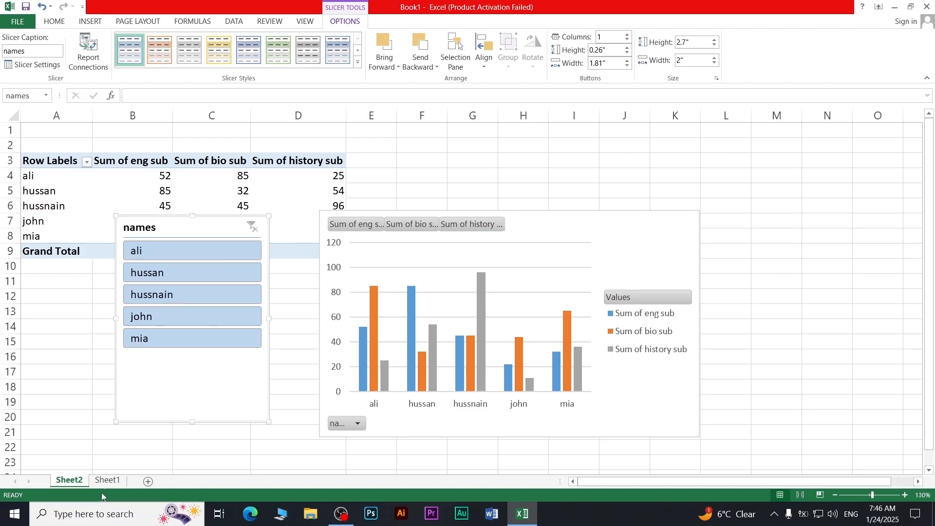
Insert a hyperlink in cell C11 of Sheet1 to the existing VLC media player shortcut on the Desktop
click(107, 480)
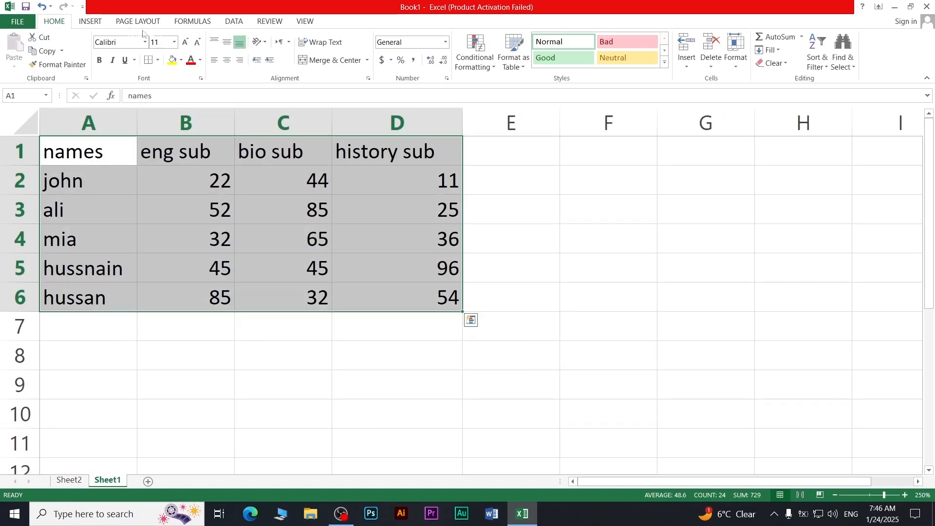
click(91, 22)
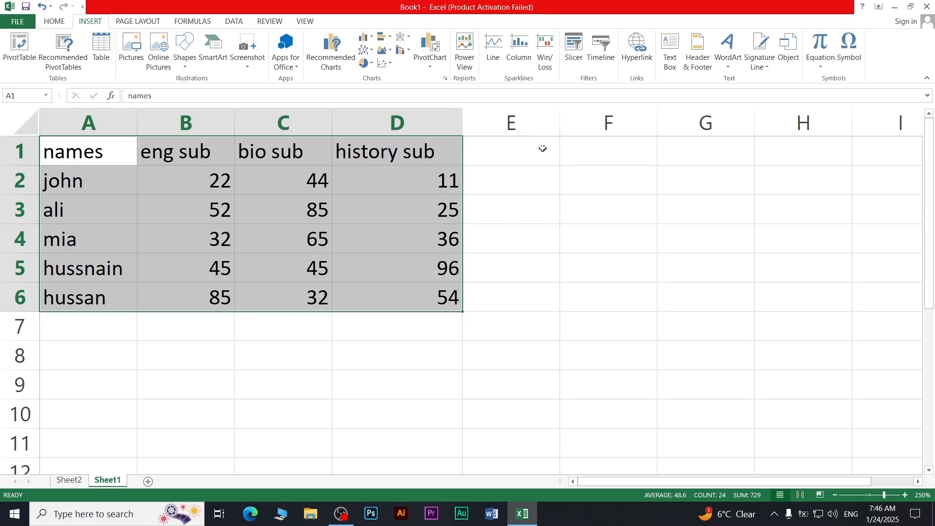
click(282, 359)
scroll(257, 382, down, 1)
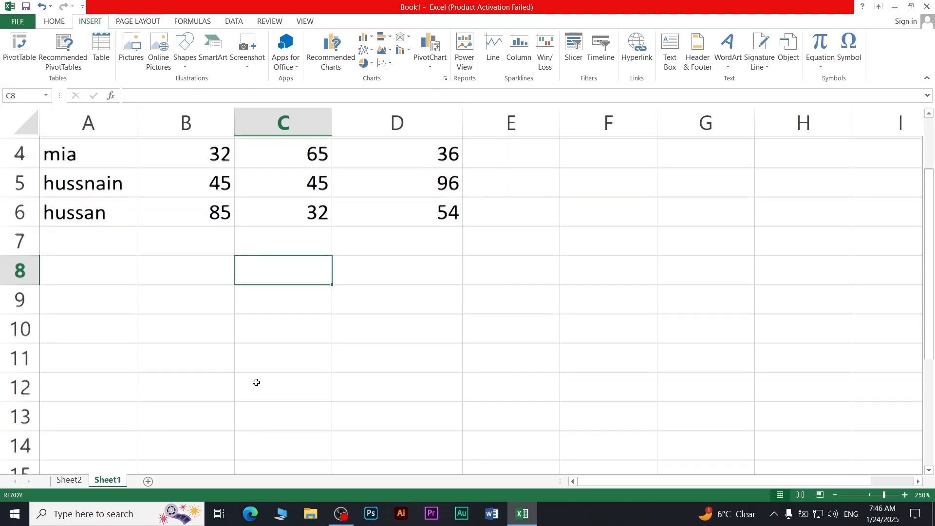
click(242, 365)
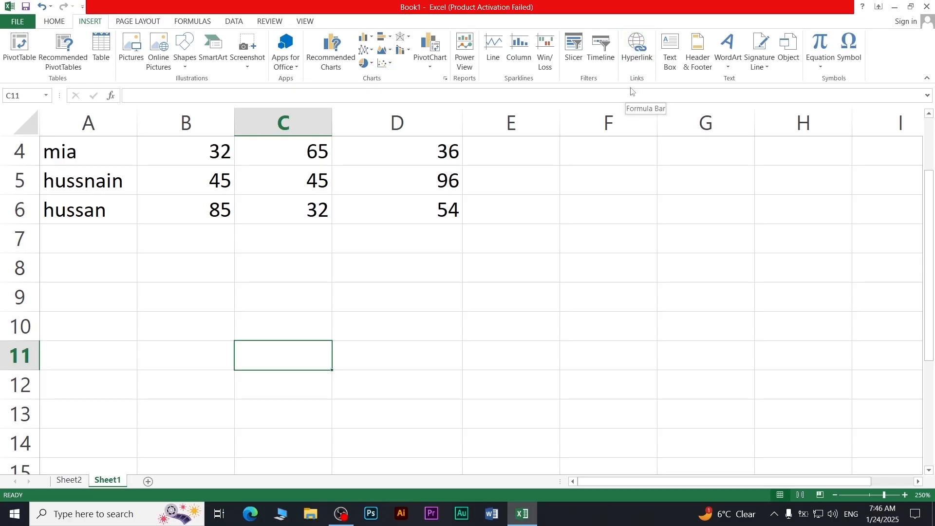
click(637, 51)
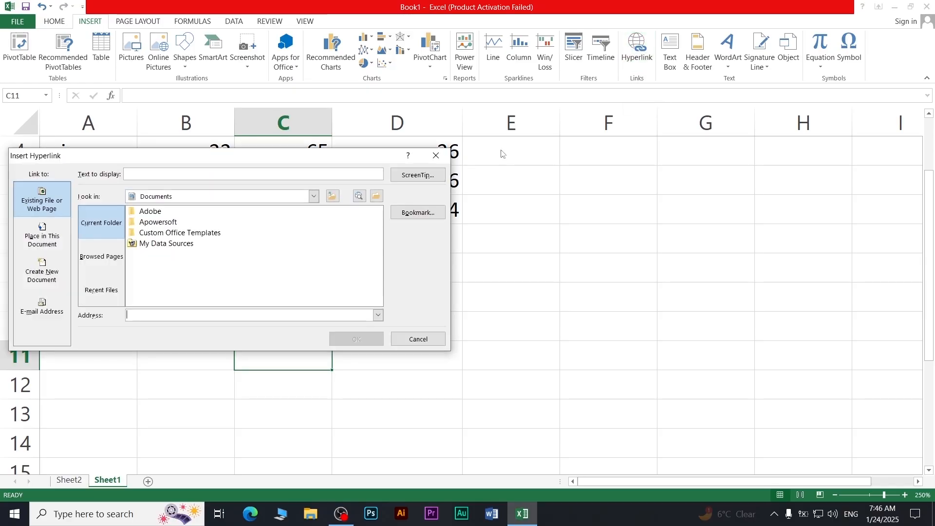
click(313, 196)
scroll(249, 236, up, 2)
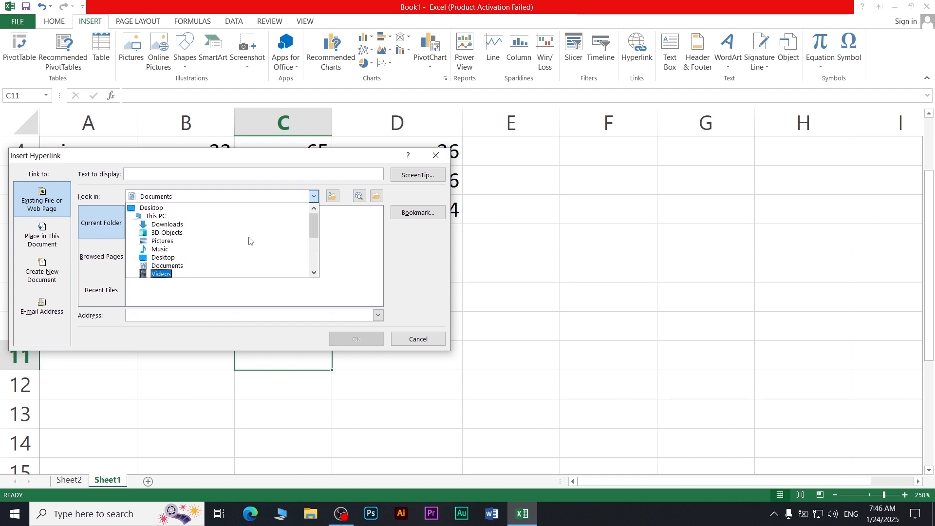
click(228, 208)
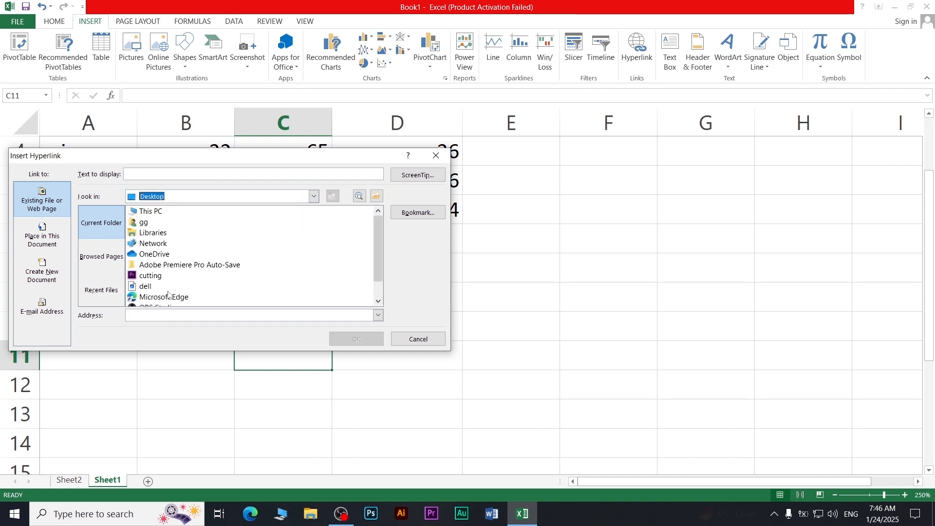
drag(375, 250, 375, 277)
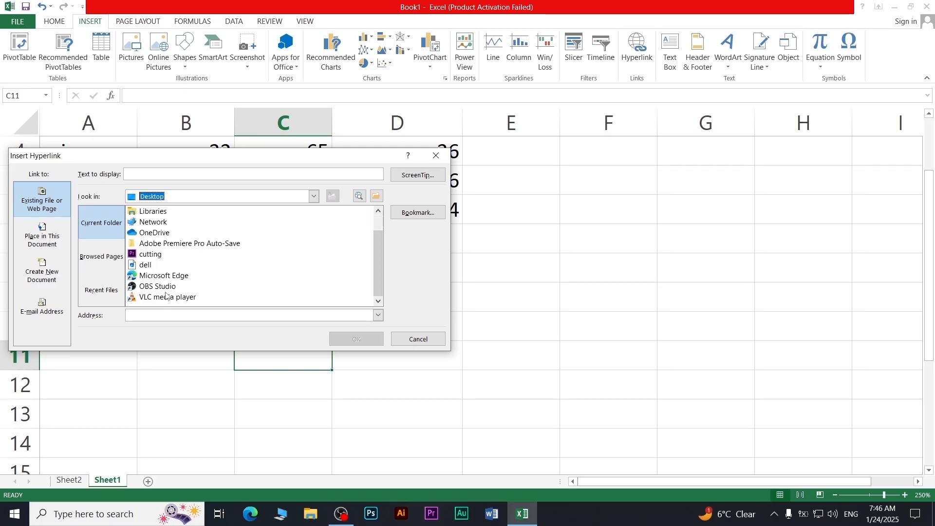
click(196, 299)
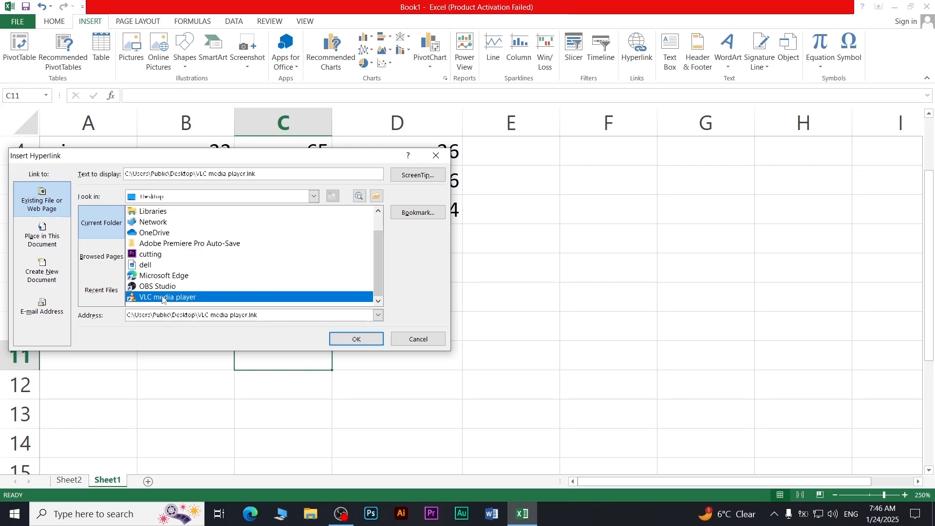
click(345, 339)
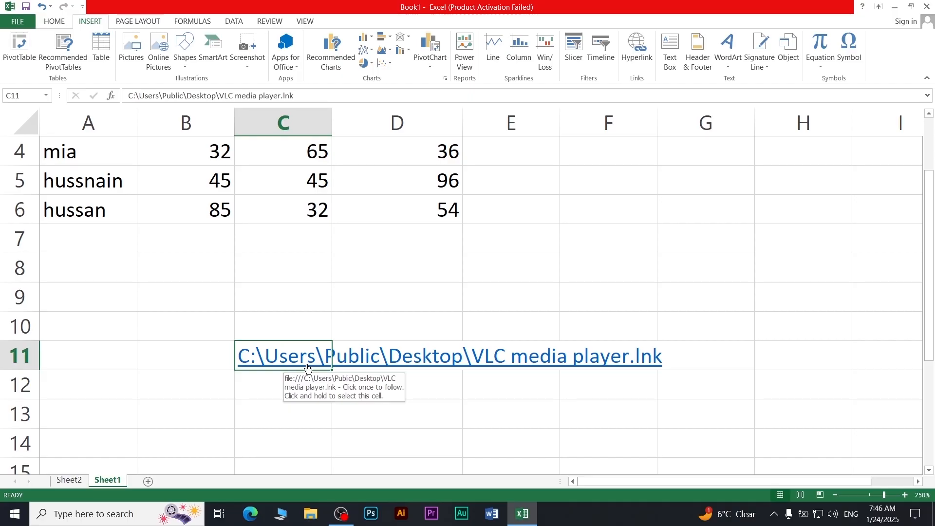
Follow the hyperlink in C11, allow the file to open, and close VLC media player
click(291, 360)
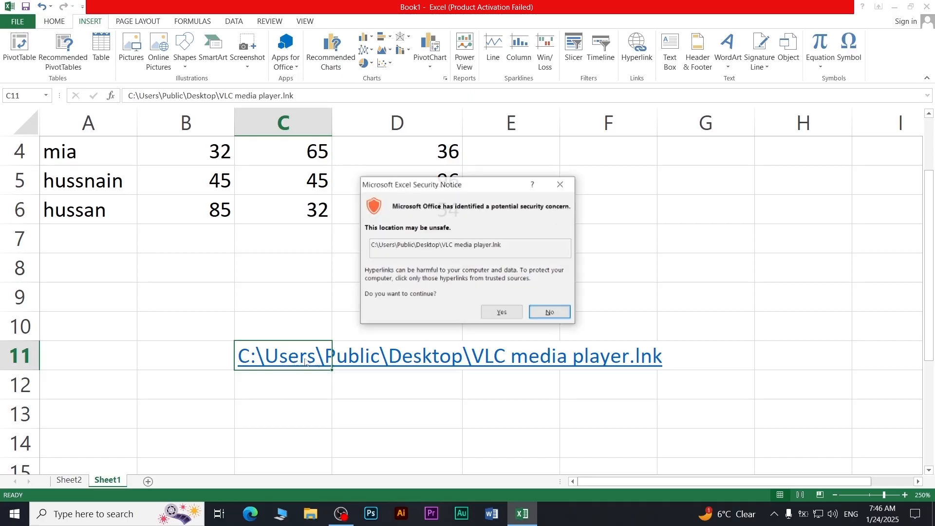
click(499, 311)
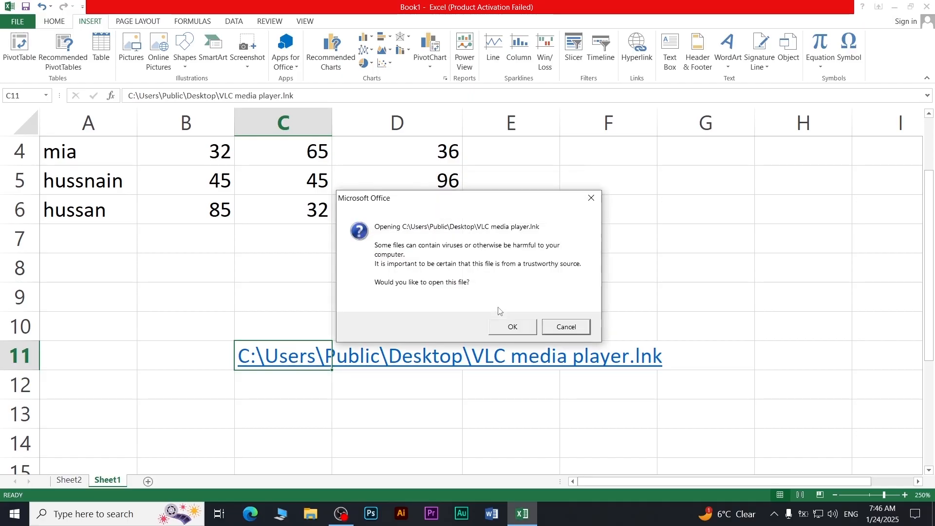
click(511, 328)
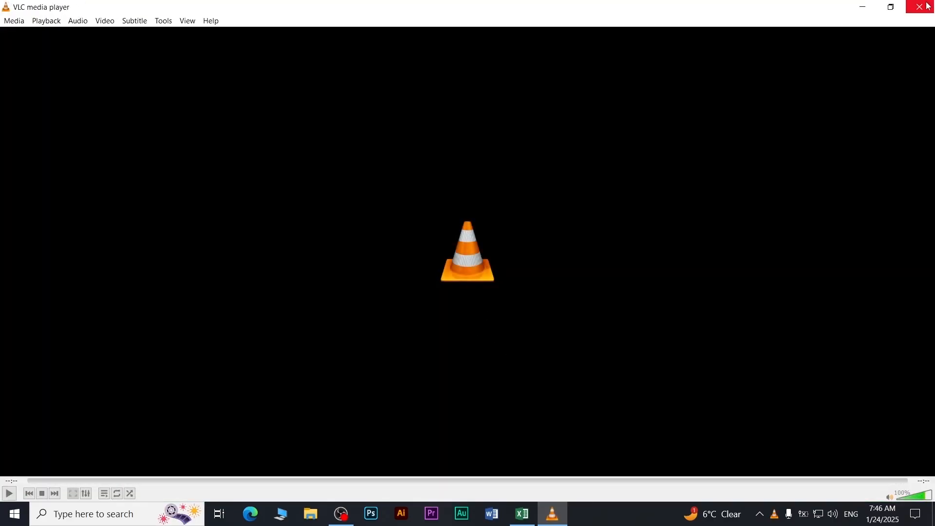
click(929, 6)
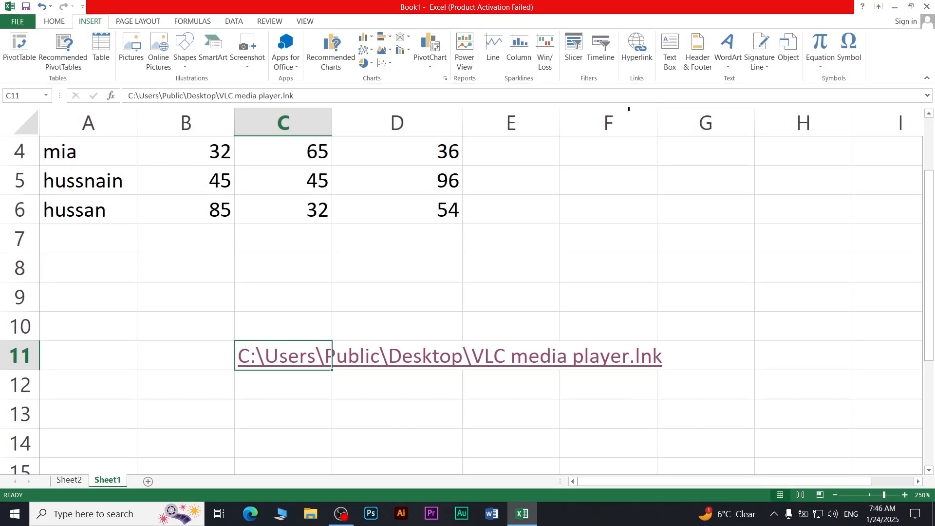
Clear the hyperlink from cell C11 and the whole marks table in A1:D6
key(Delete)
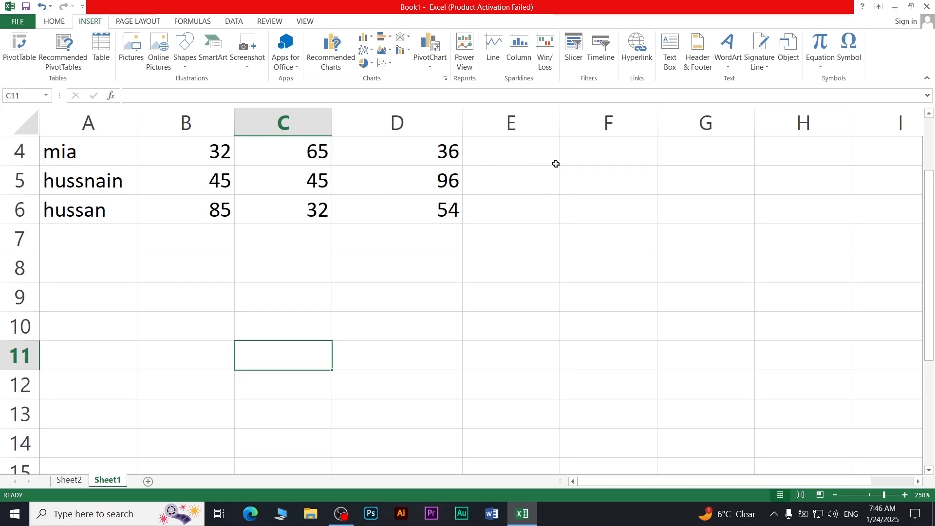
scroll(287, 332, up, 1)
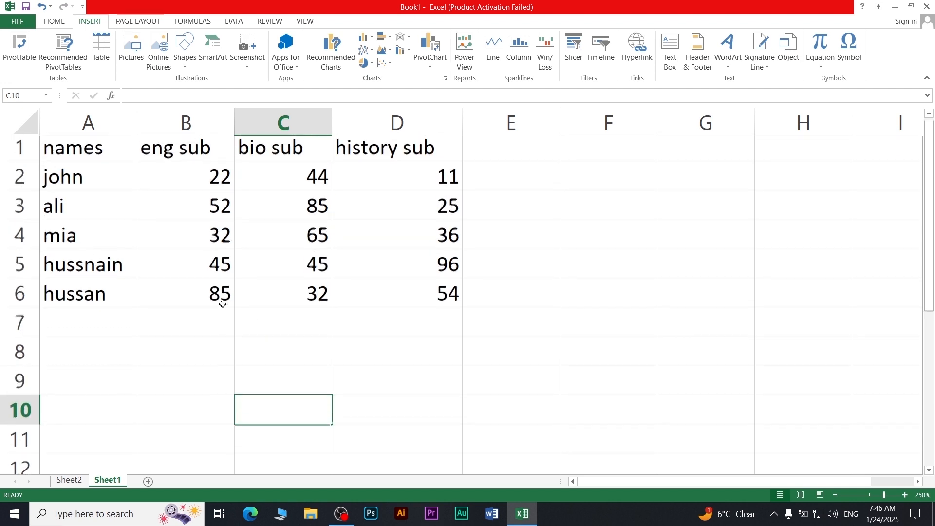
drag(78, 152, 381, 308)
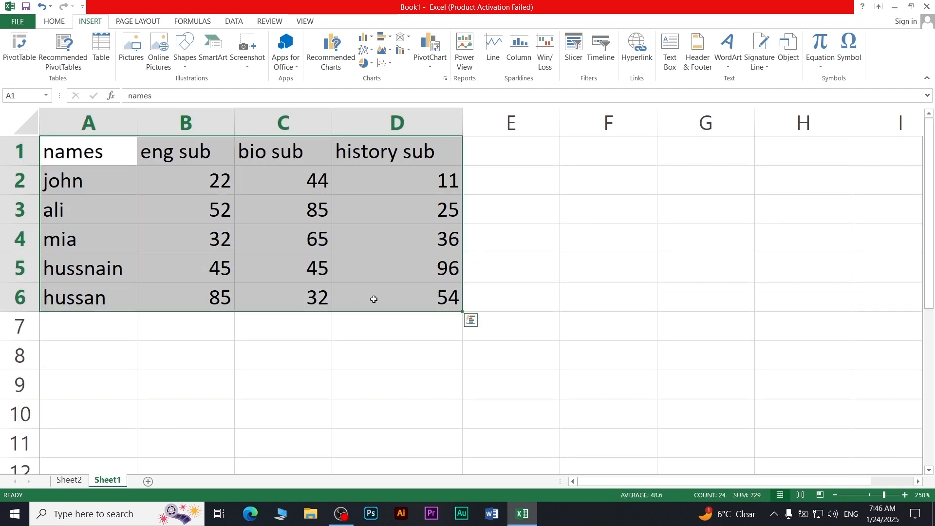
key(Delete)
Insert a text box about 1.42" high and 1.9" wide across rows 3 to 9, reading "today is the day that is good"
click(185, 238)
click(670, 51)
drag(214, 214, 491, 422)
drag(334, 214, 327, 188)
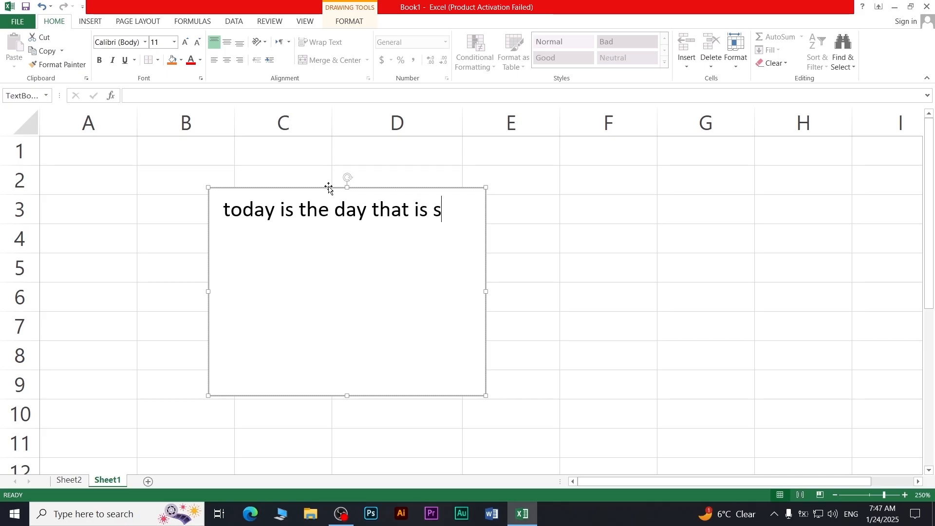
text(good)
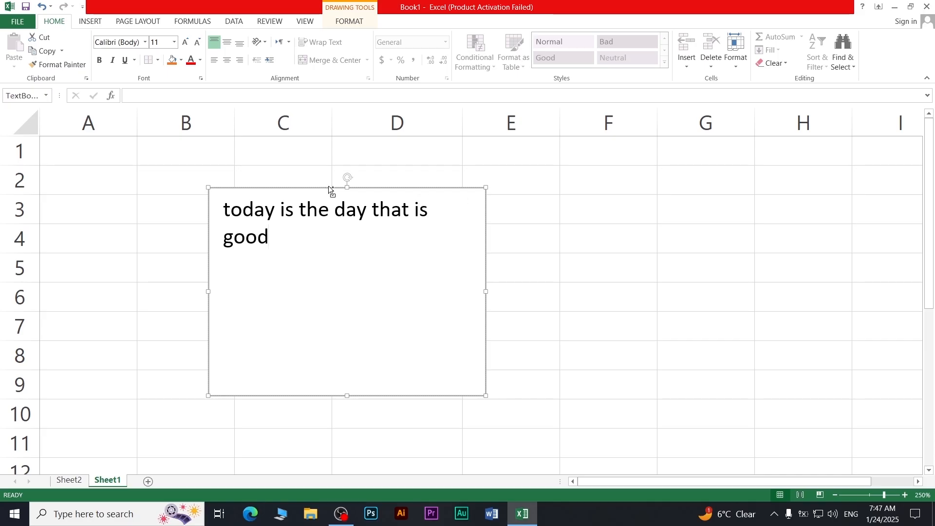
Reduce all the text in the text box to font size 10.5
key(ctrl+a)
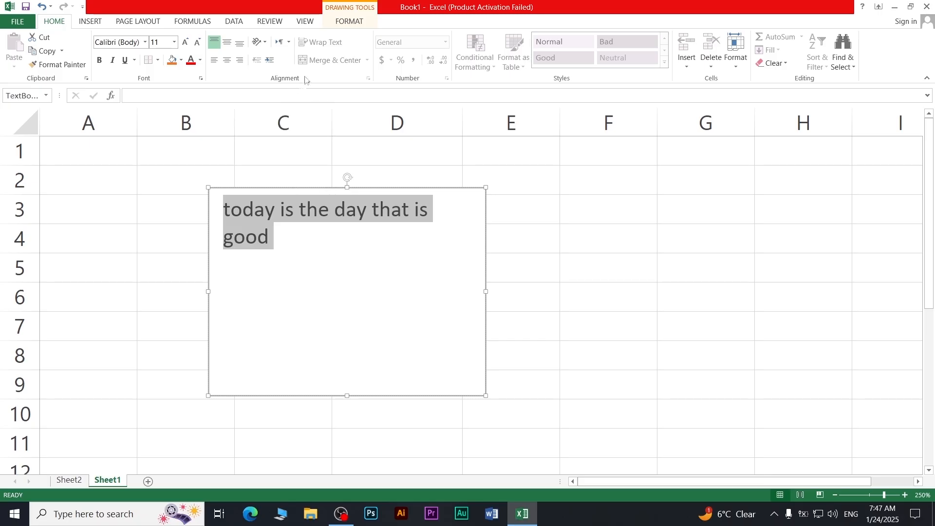
click(347, 20)
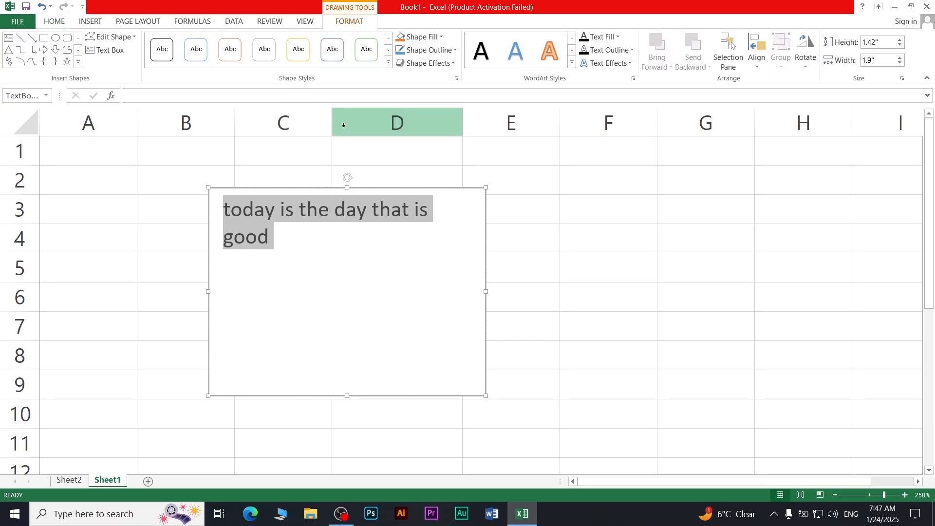
click(384, 264)
key(ctrl+a)
click(60, 23)
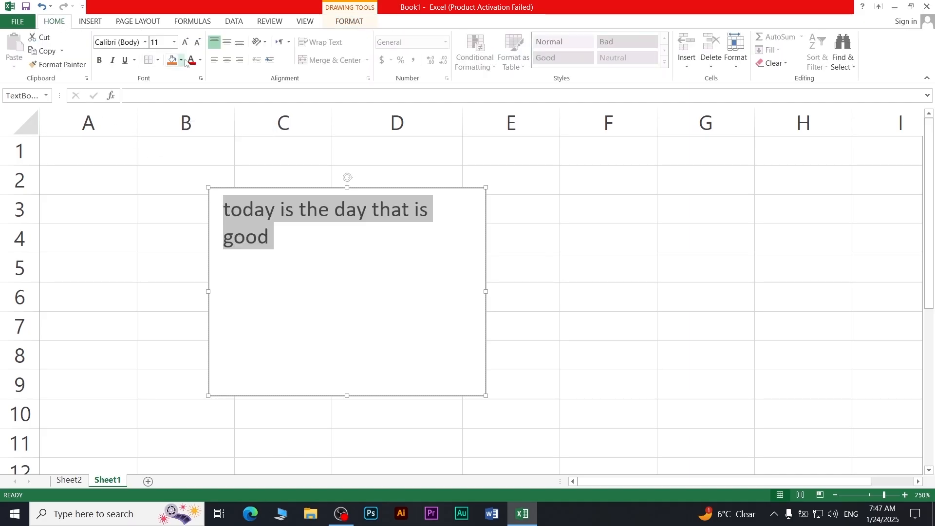
click(197, 43)
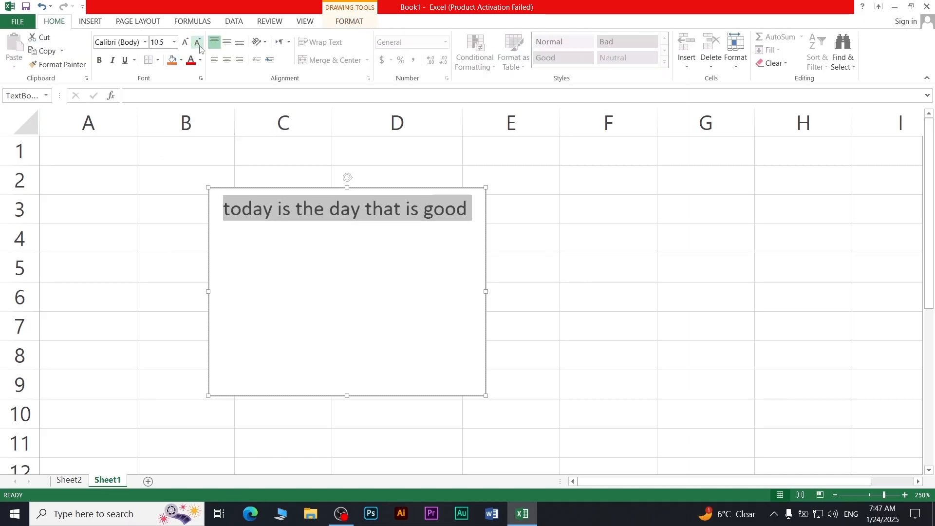
Look through the text box's shape fill colors, shape styles, text fill and text outline options
click(350, 22)
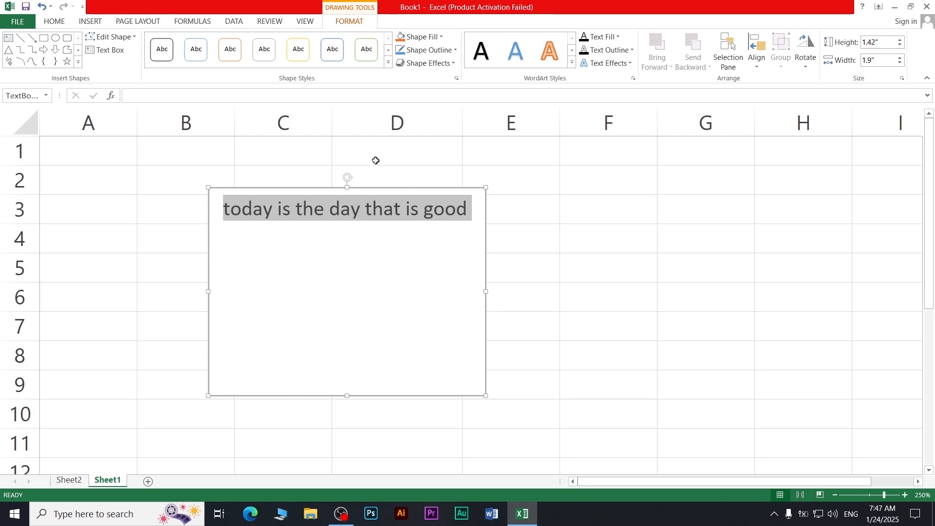
click(436, 37)
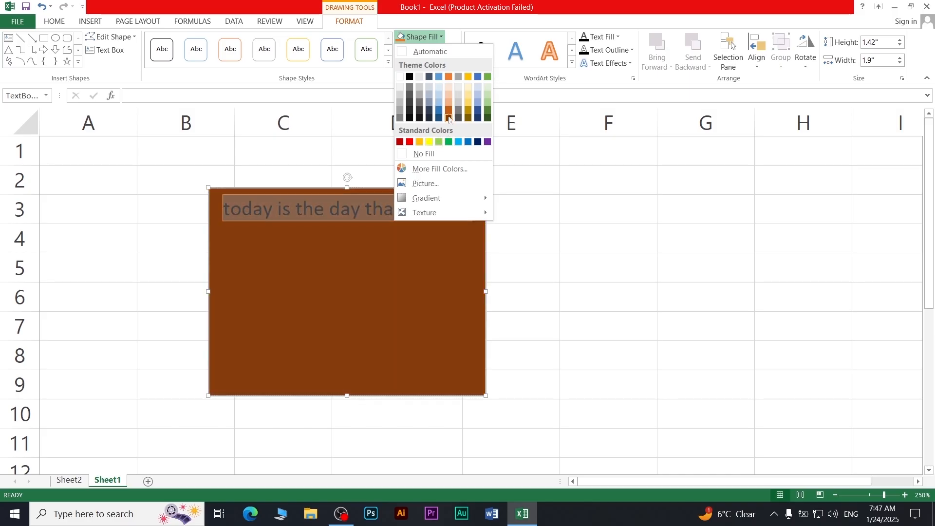
click(405, 41)
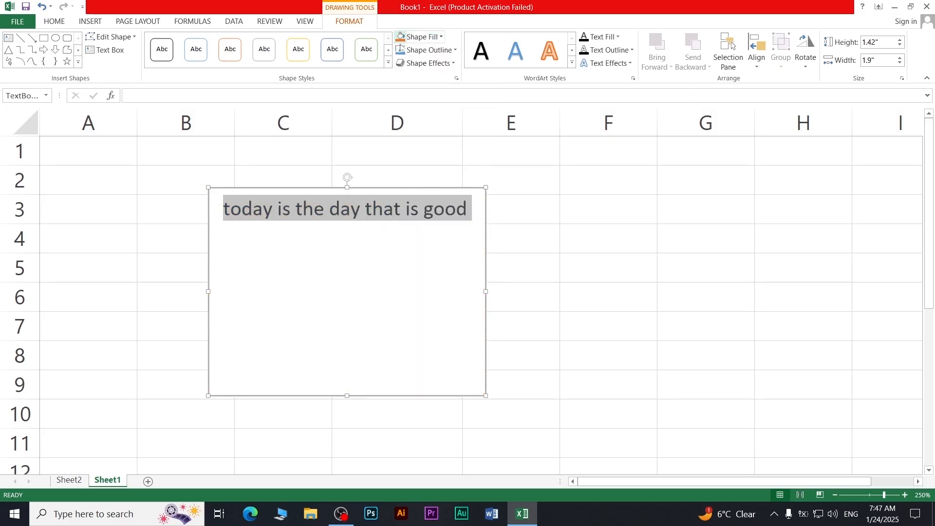
click(388, 62)
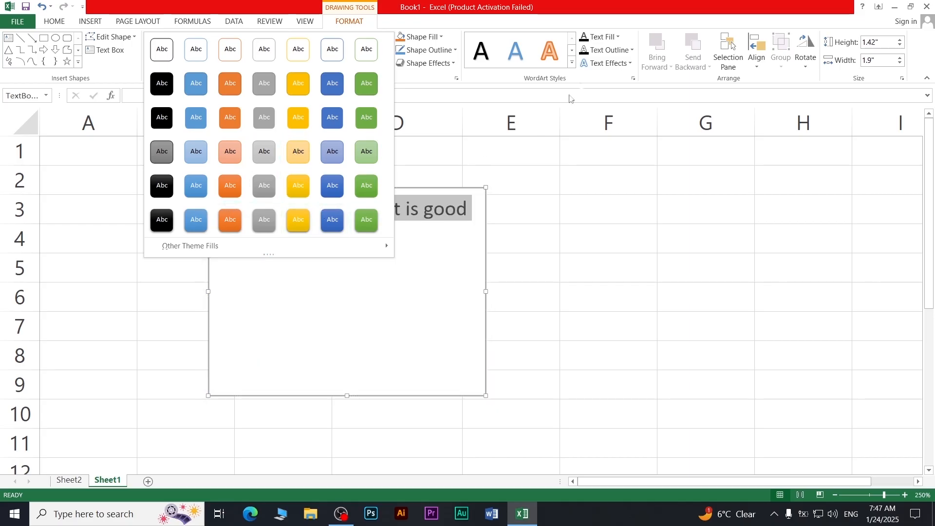
click(613, 42)
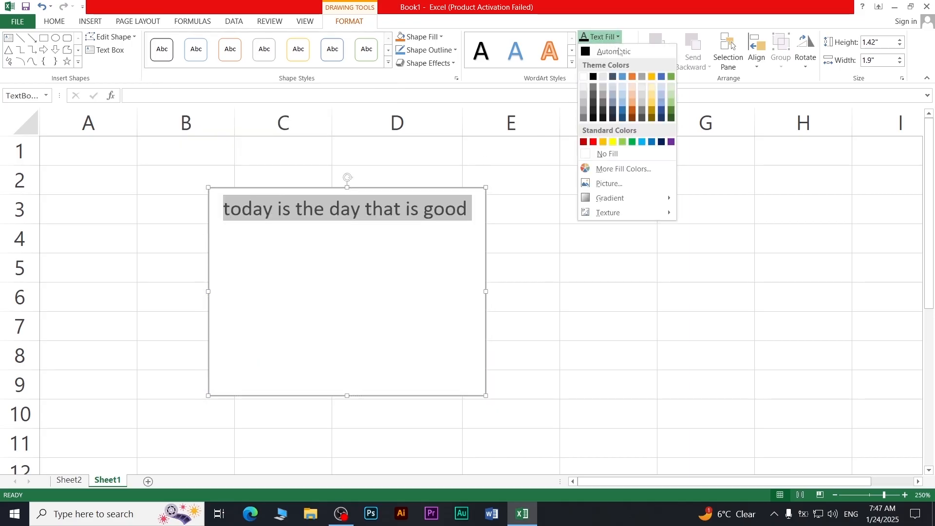
click(616, 38)
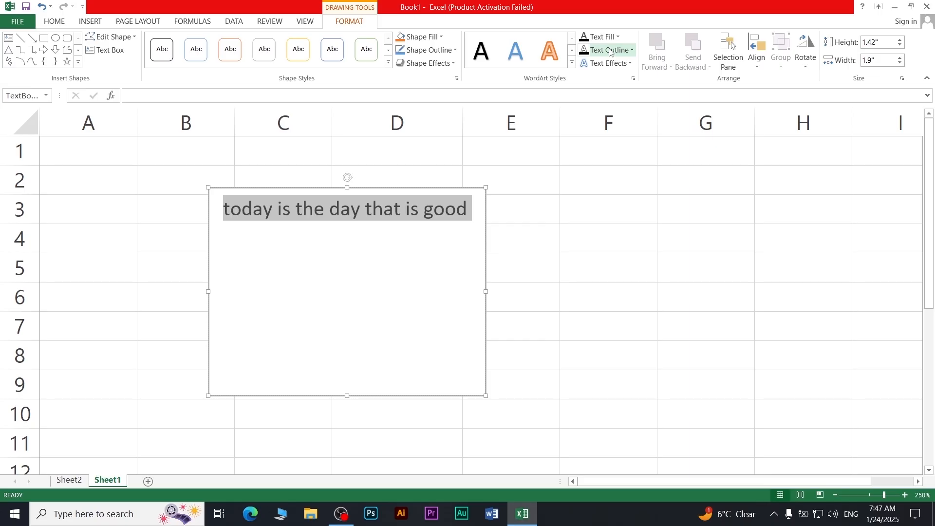
click(610, 51)
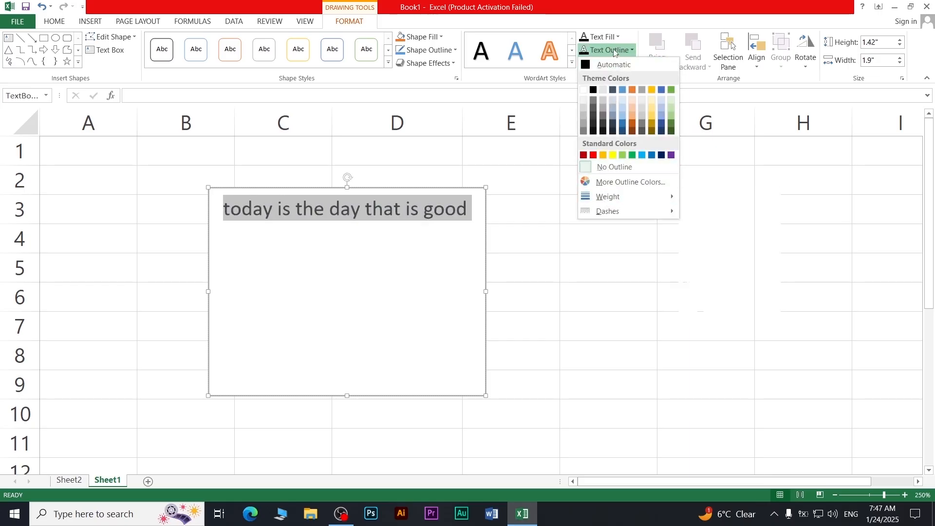
click(614, 51)
Preview the Bevel, Transform, Reflection and Shadow text effects on the text box's text without applying any
click(609, 64)
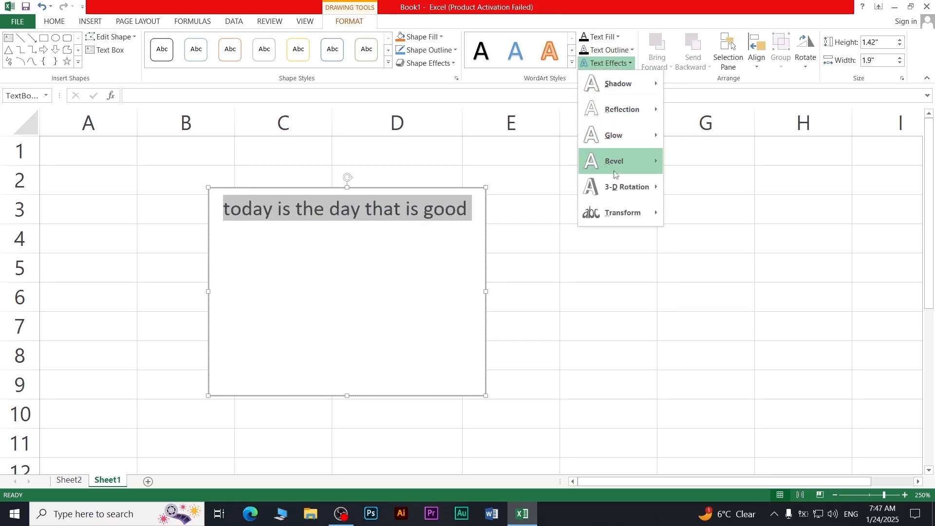
mouse_move(615, 174)
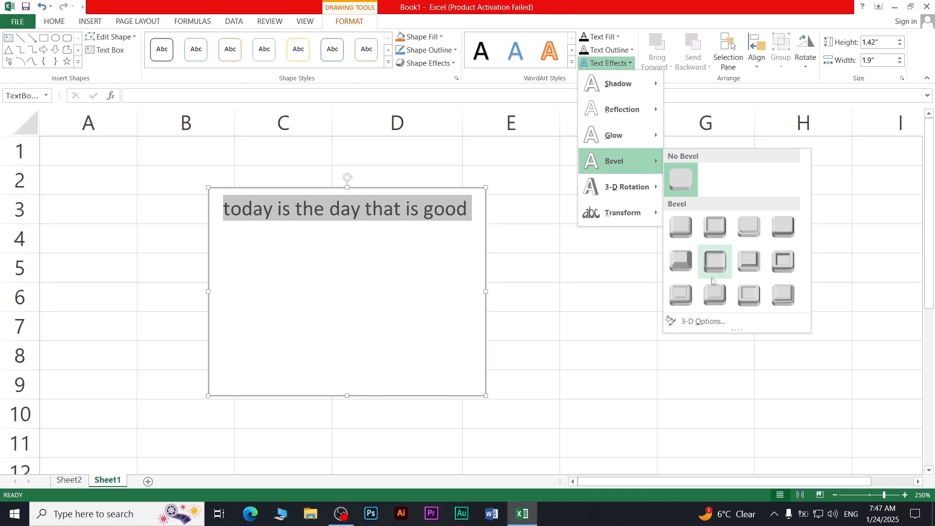
mouse_move(646, 194)
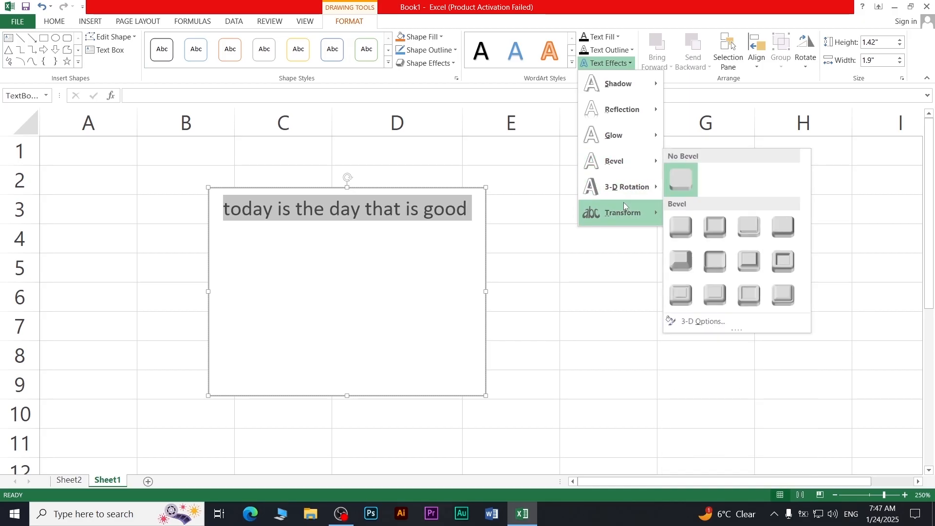
mouse_move(624, 209)
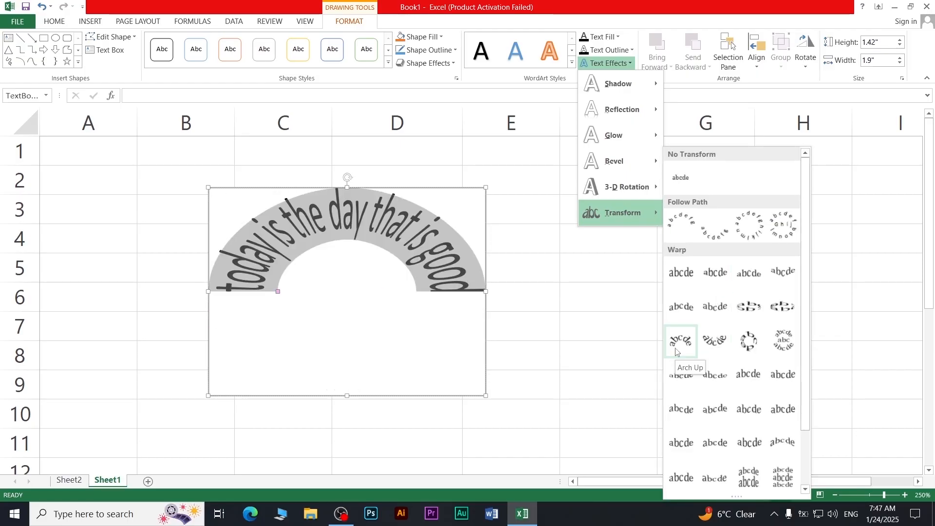
scroll(769, 470, down, 1)
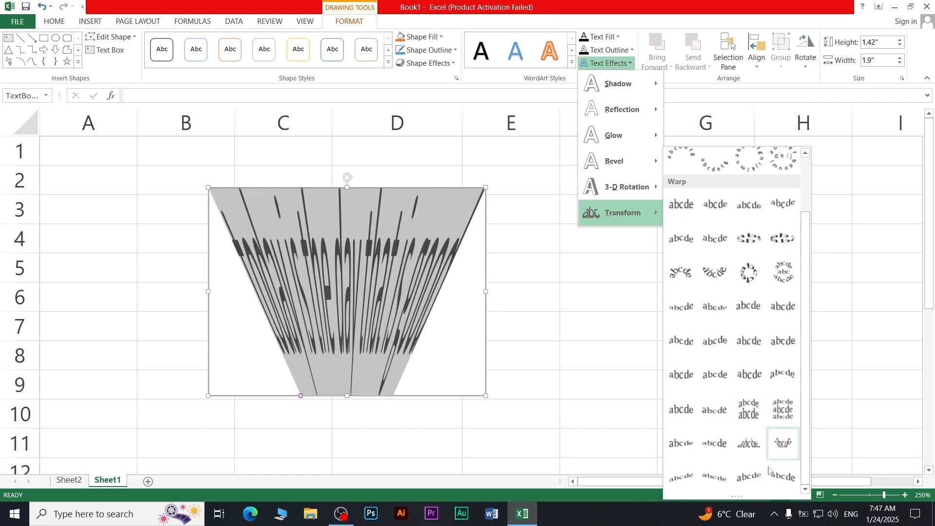
scroll(755, 259, up, 1)
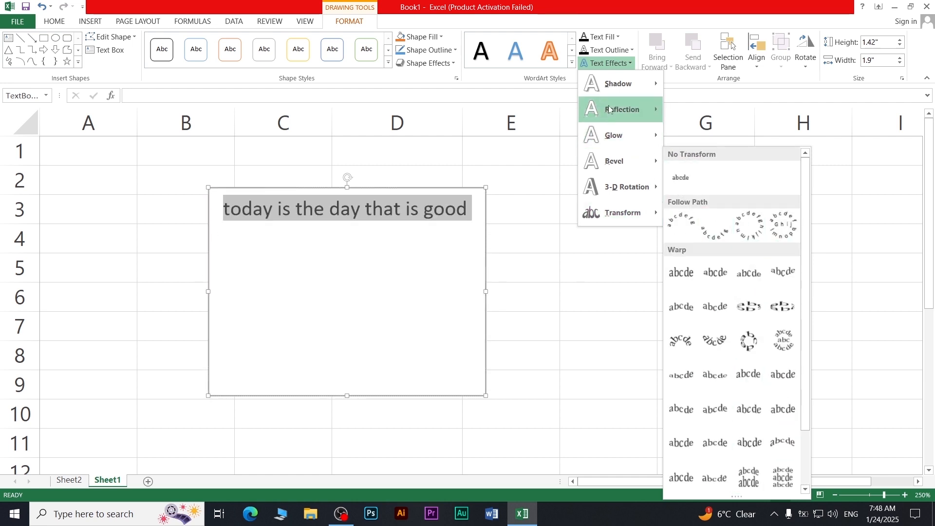
mouse_move(623, 109)
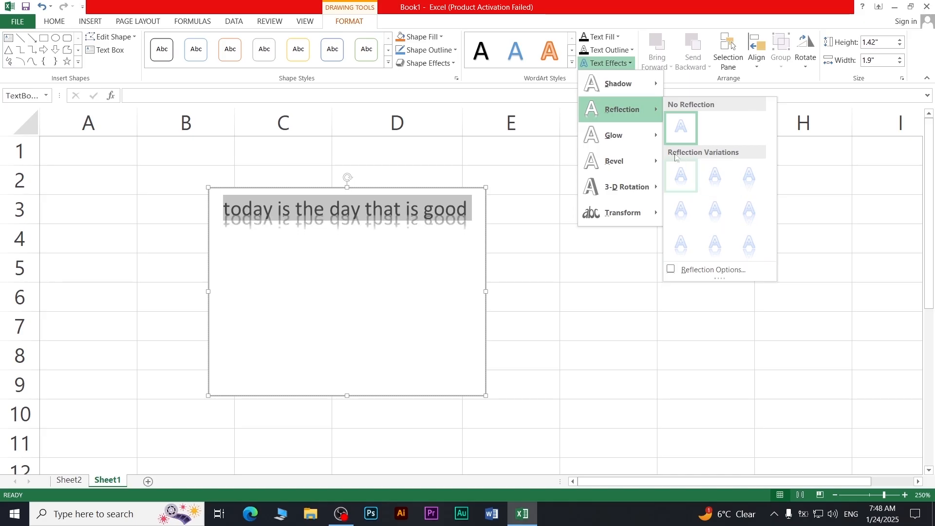
mouse_move(621, 84)
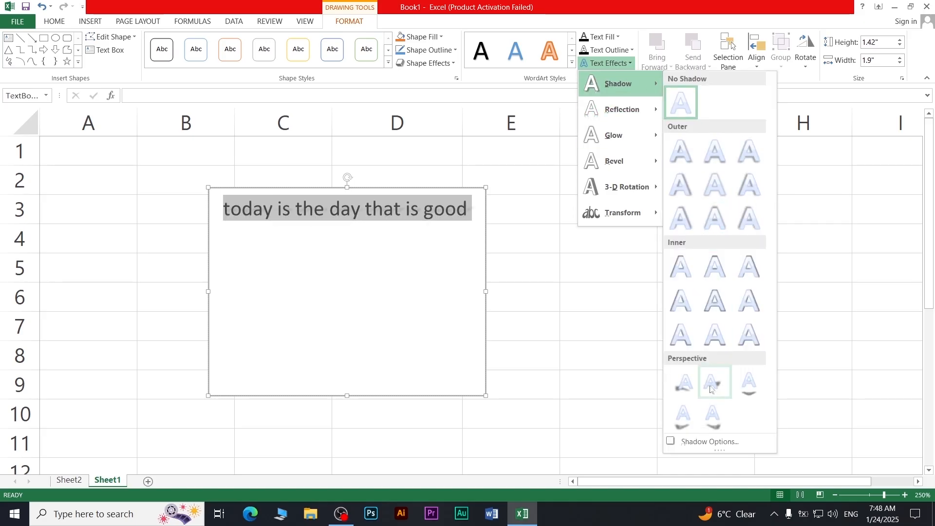
click(146, 11)
Delete the text box containing "today is the day that is good" from Sheet1
click(90, 21)
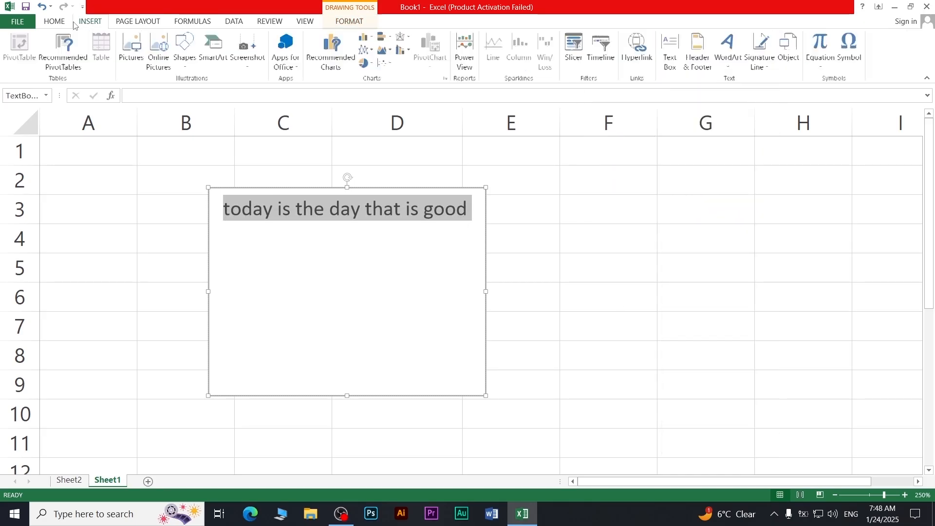
click(292, 189)
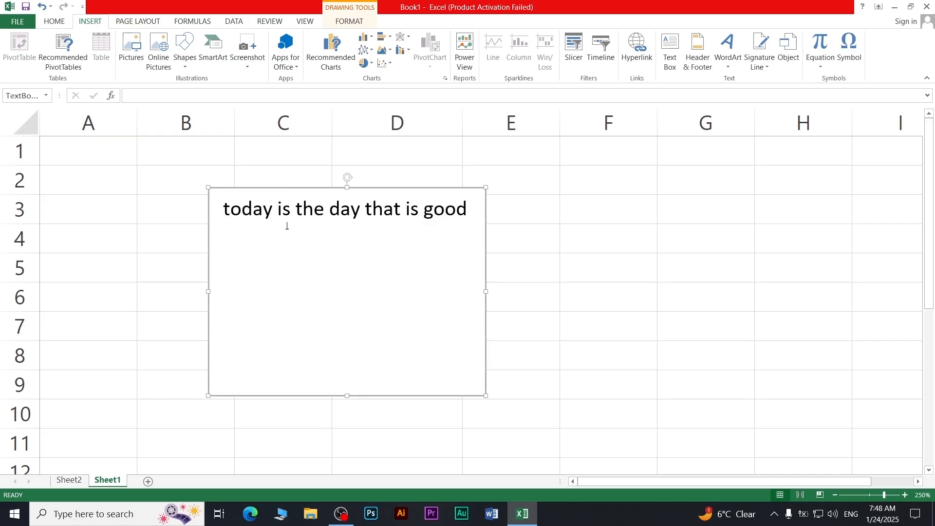
key(Delete)
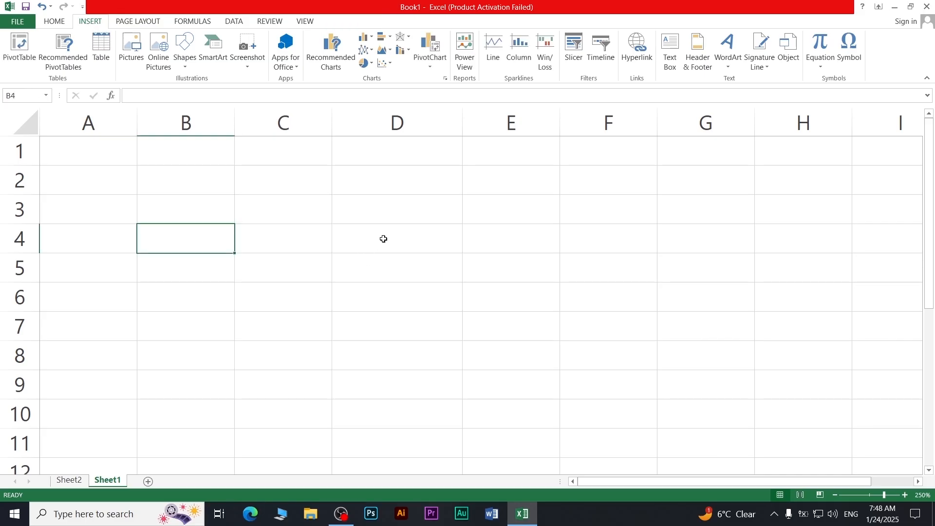
Insert a page header on Sheet1 reading "starting" in the center section
scroll(341, 287, down, 7)
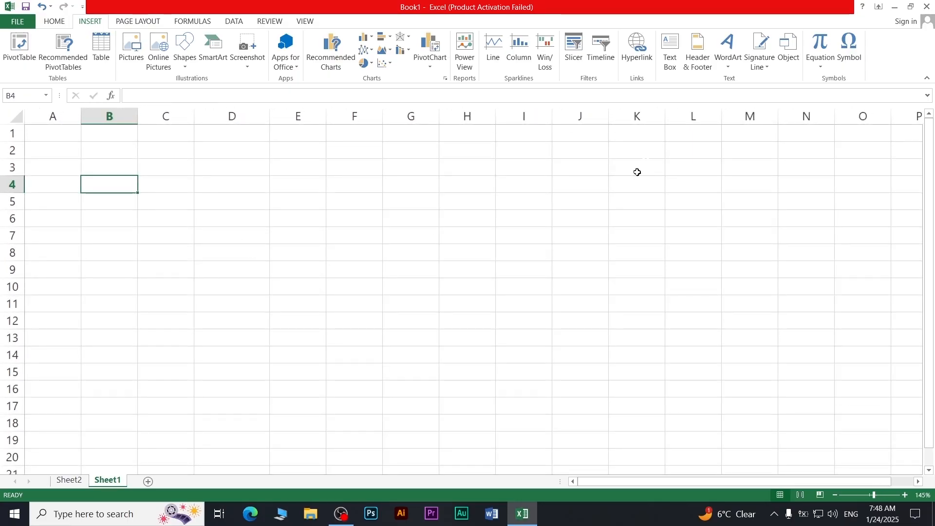
click(705, 60)
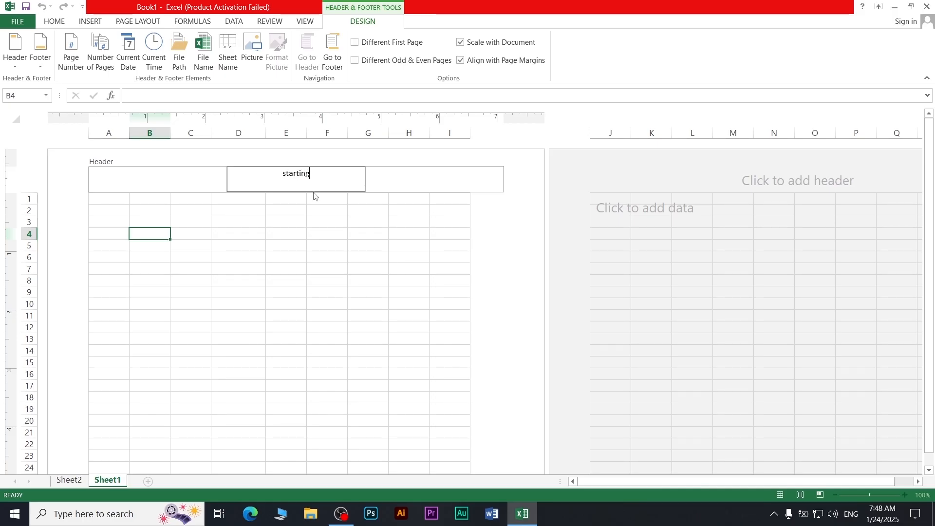
click(295, 265)
Add the text "ending" to the center section of the page footer and return to the page's beginning
scroll(299, 272, down, 10)
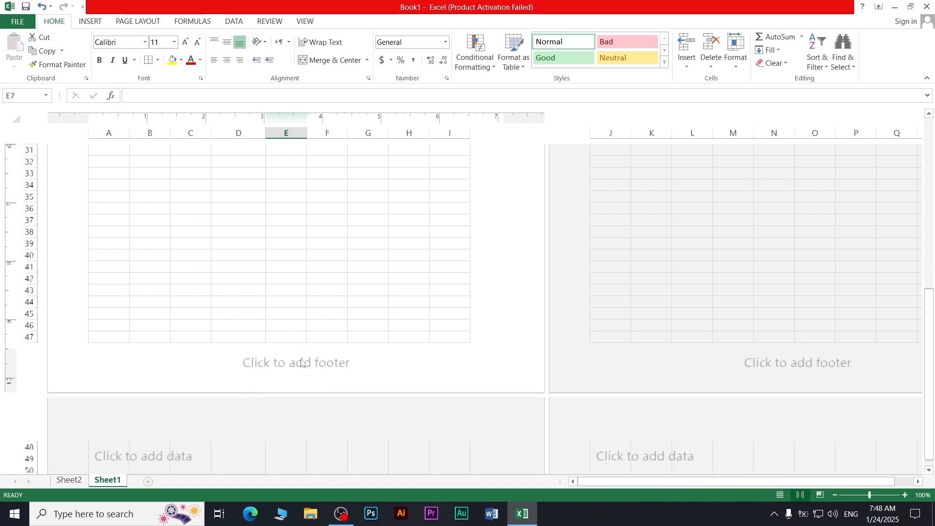
click(309, 337)
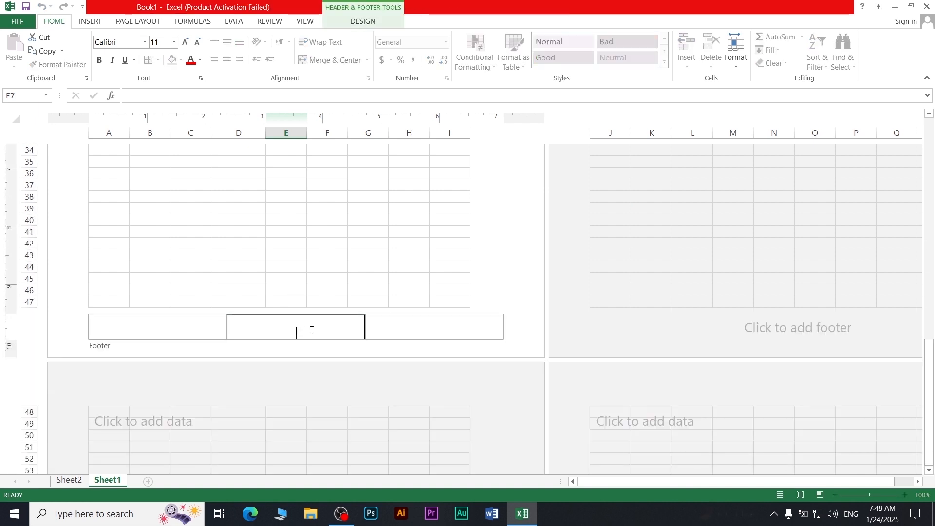
text(ding)
drag(930, 374, 930, 159)
scroll(305, 268, up, 2)
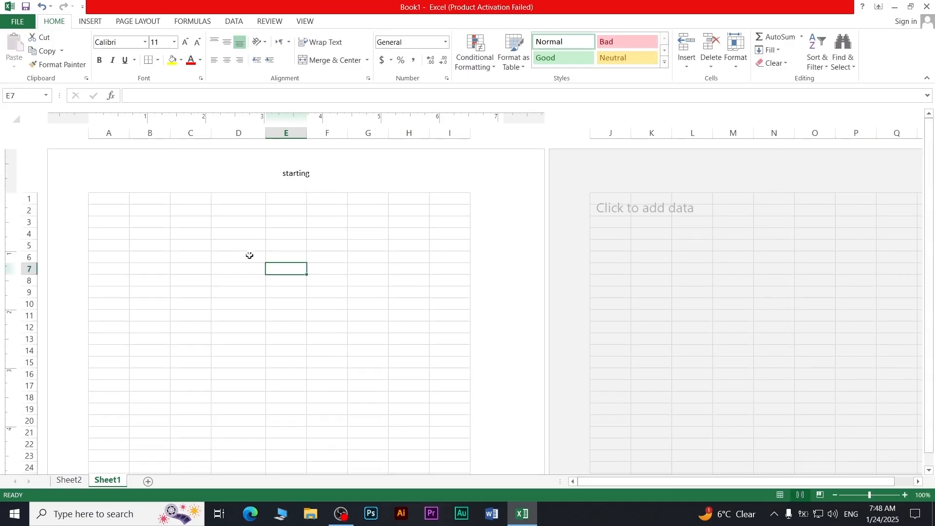
Switch Sheet1 from Page Layout back to Normal view
click(244, 231)
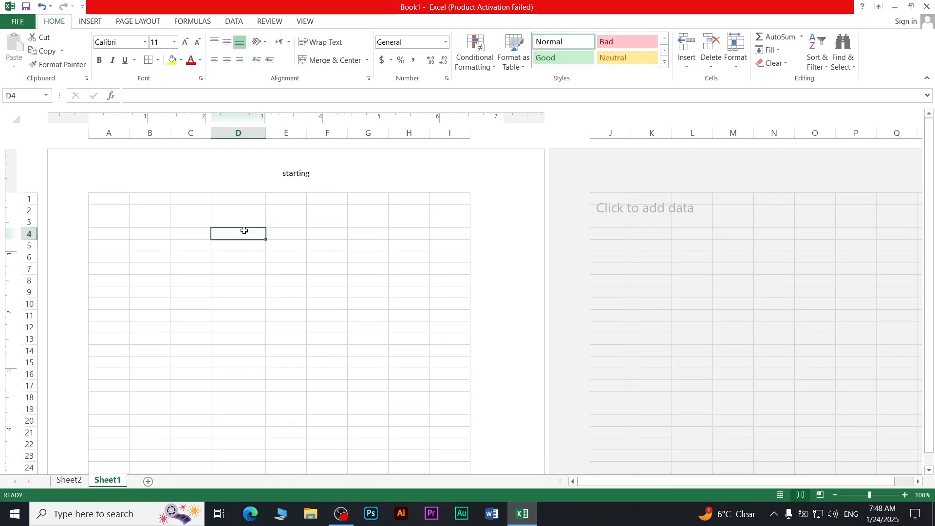
click(90, 21)
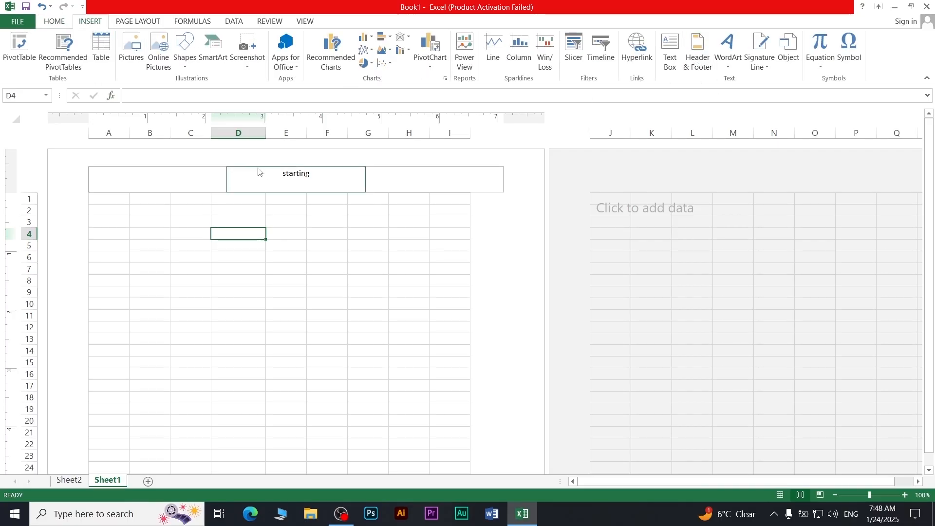
scroll(305, 293, down, 6)
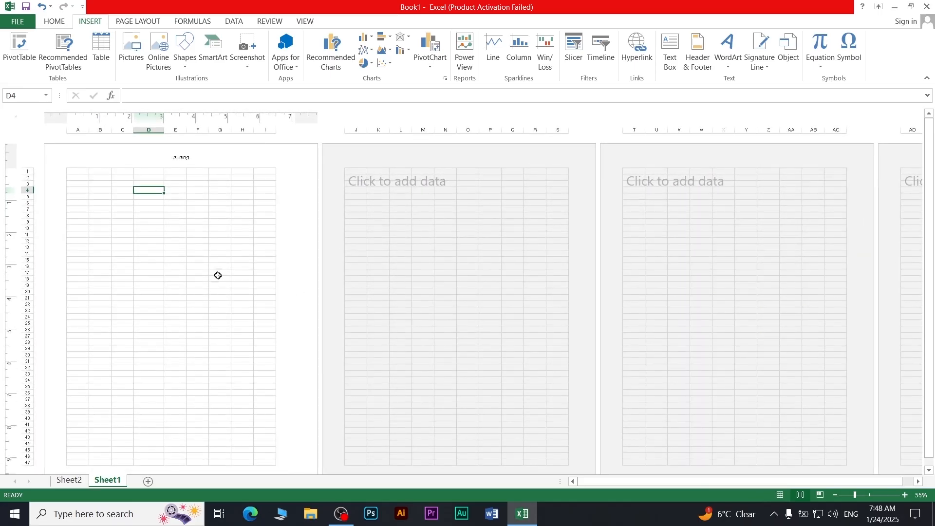
scroll(214, 266, up, 1)
scroll(104, 227, up, 2)
scroll(151, 223, up, 3)
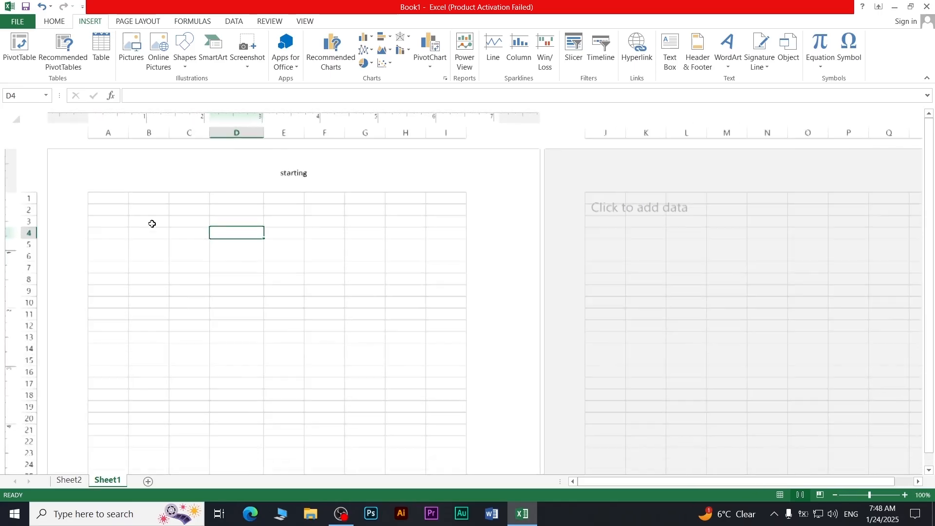
click(309, 23)
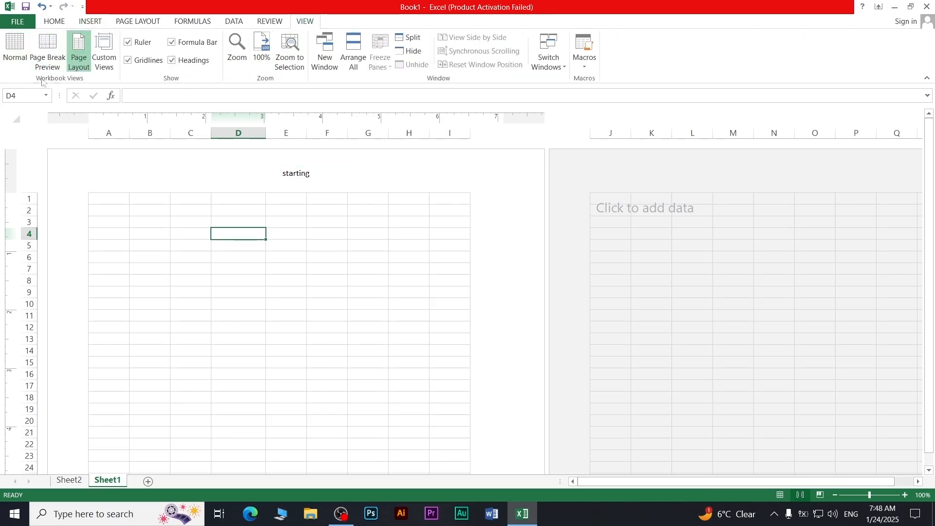
click(15, 52)
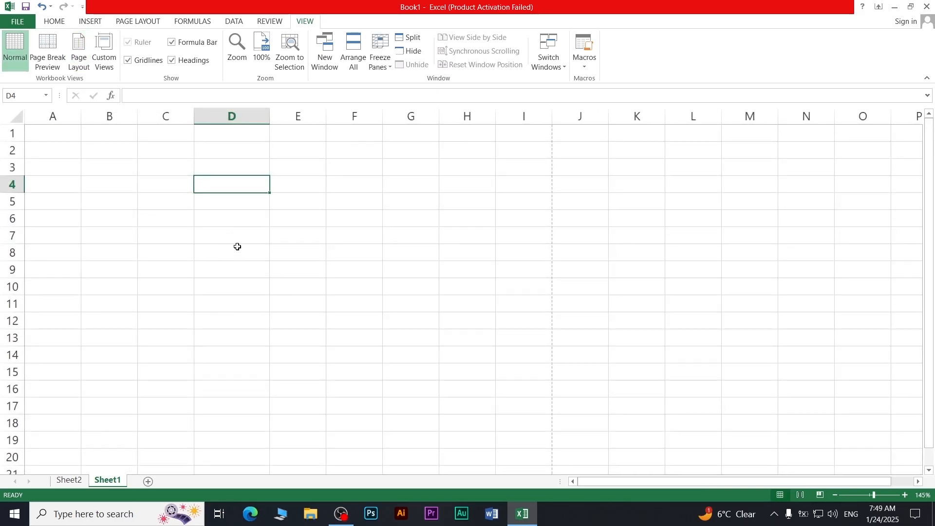
Enter sample text: fdfd in B4, dsf in B7, f in D7, fsdf in E4 and G10, dfs in D12, fdsfsdf in C1
click(122, 184)
text(fdfd)
click(110, 235)
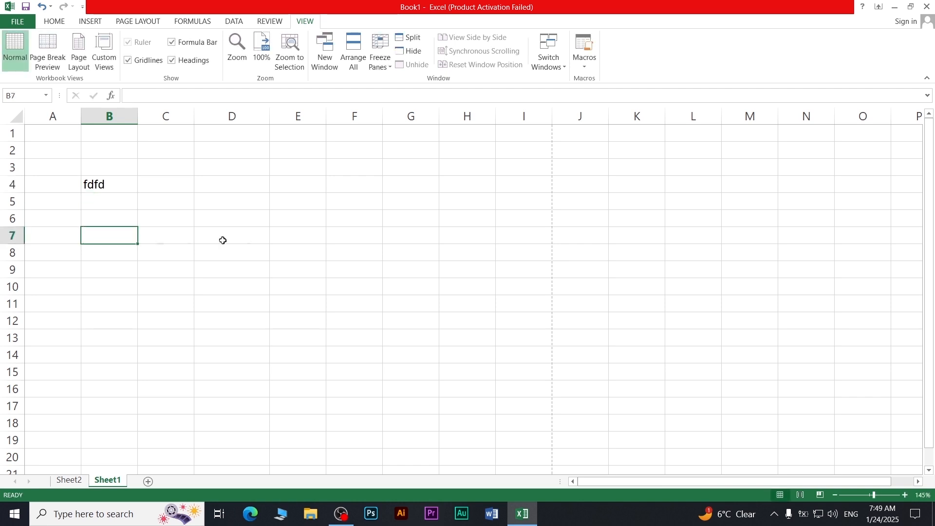
text(dsf)
click(221, 241)
text(f)
click(278, 189)
text(fsdf)
click(215, 320)
text(sdf)
click(163, 134)
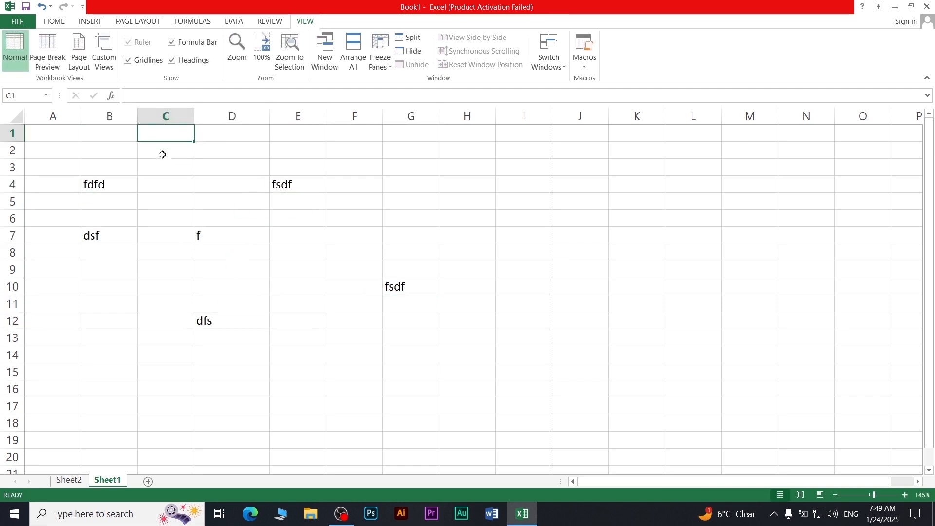
text(fdsfsdf)
click(225, 222)
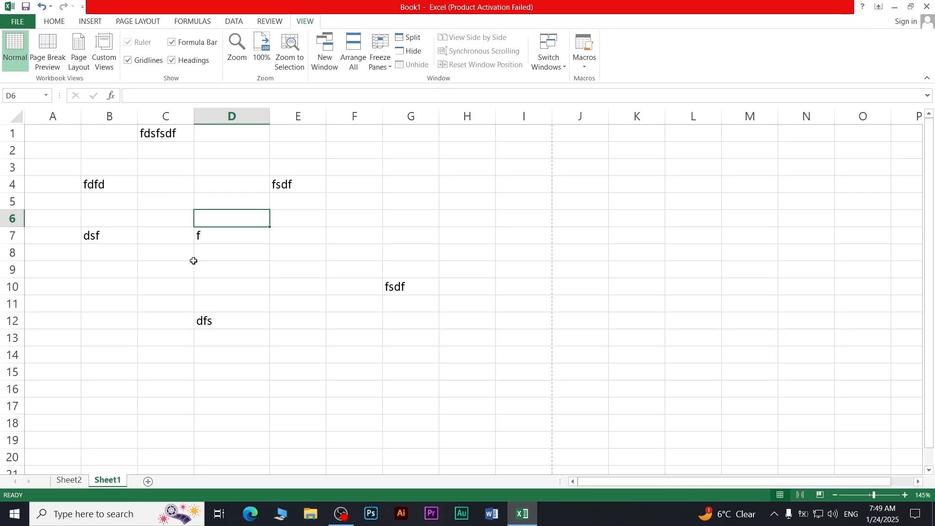
Open the print preview of Sheet1 and zoom in and out to check the page's header and footer
key(ctrl+p)
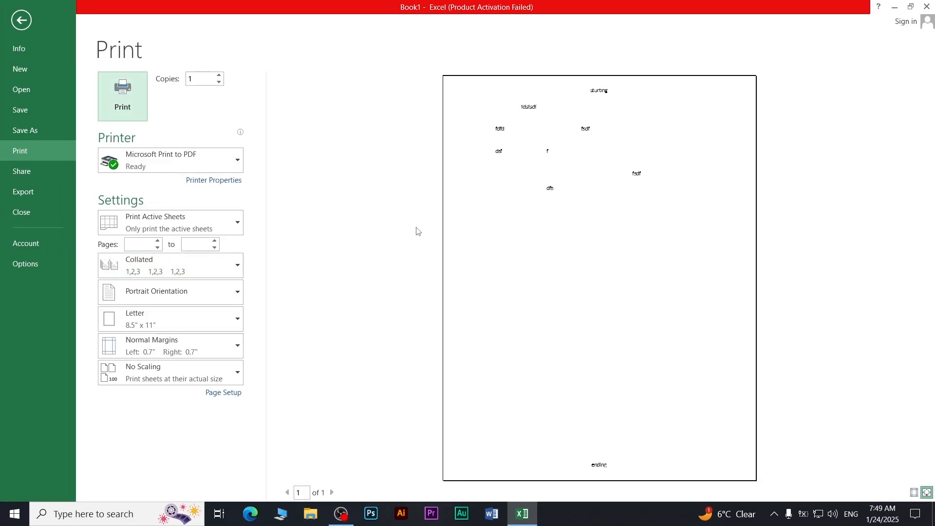
click(615, 96)
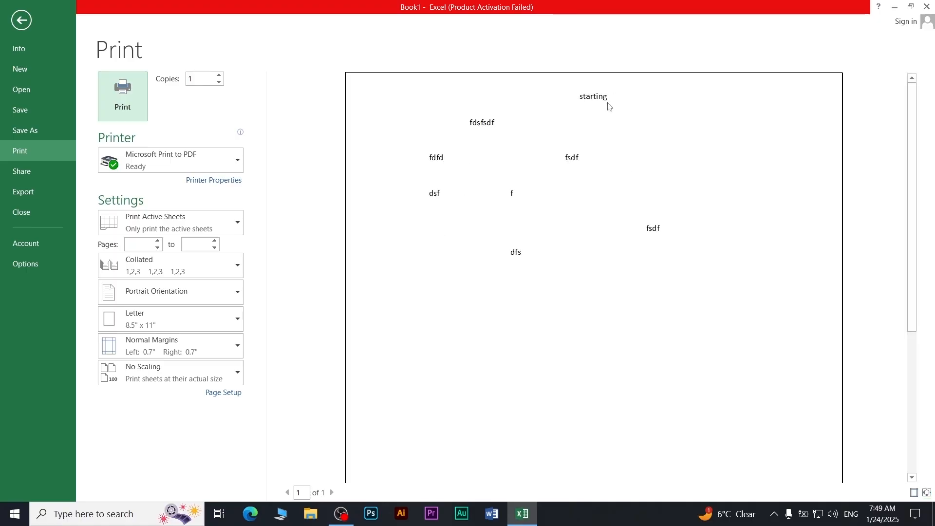
click(582, 136)
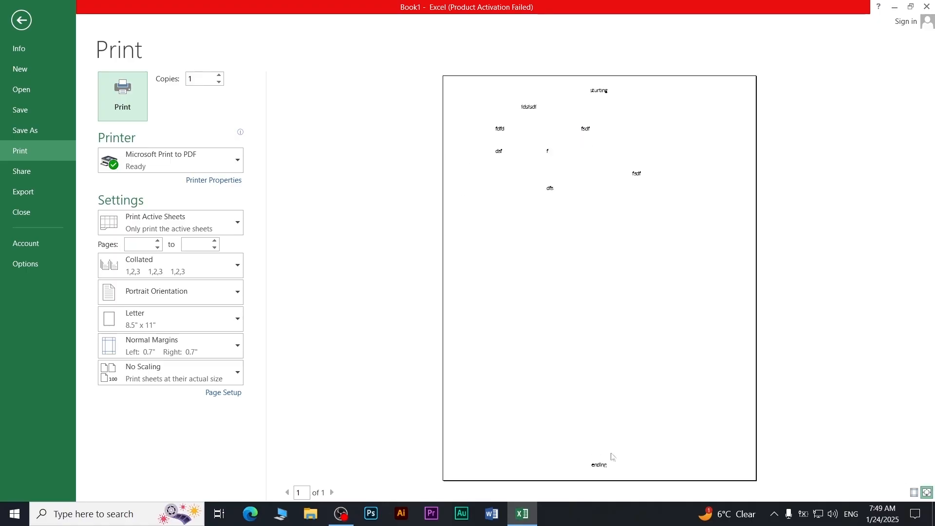
Leave the print preview and clear all the sample text from the cells of Sheet1
click(21, 21)
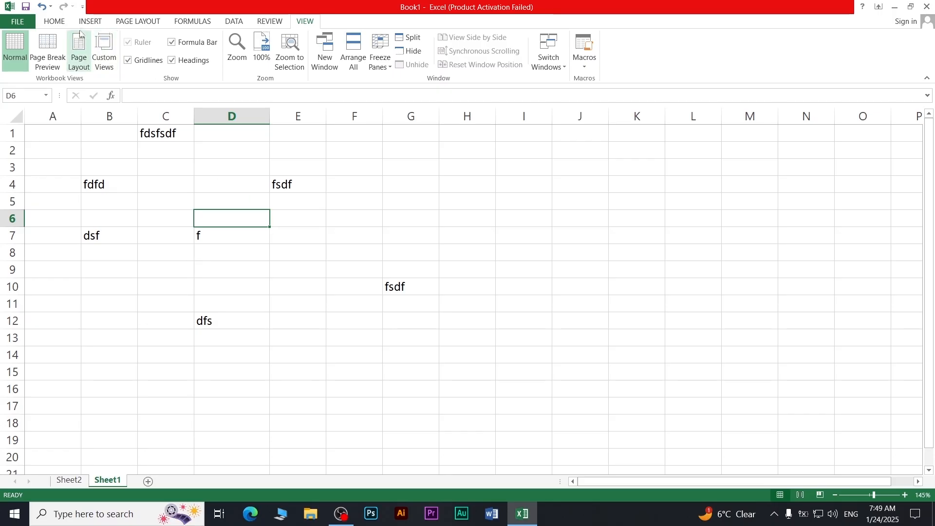
click(91, 21)
click(455, 246)
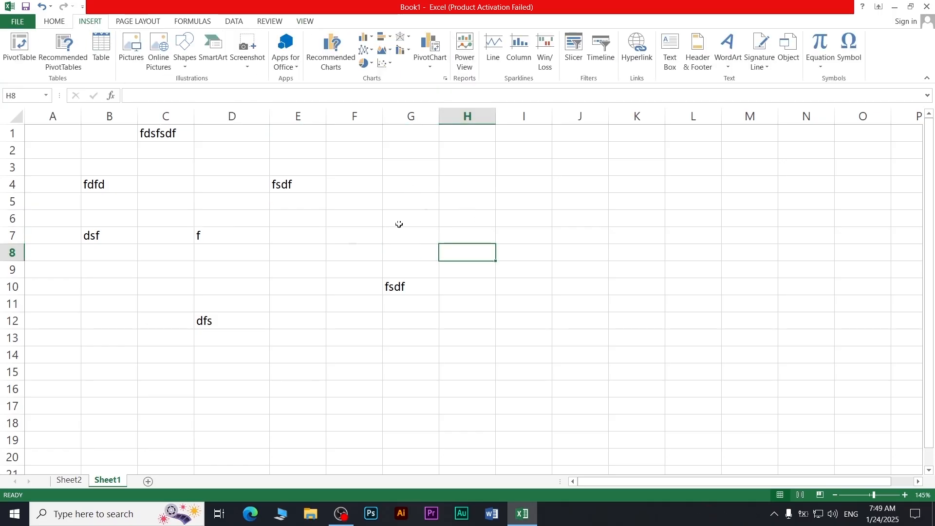
click(298, 254)
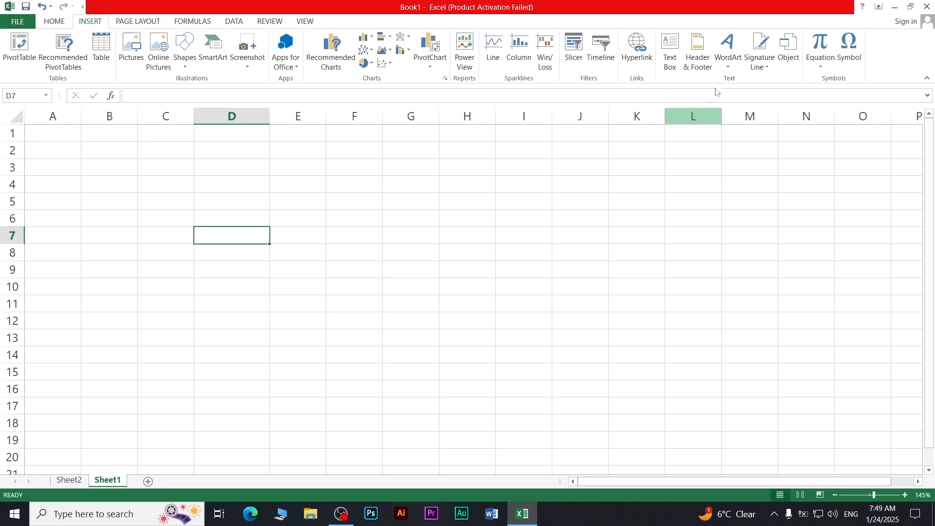
Insert WordArt in the blue gradient style with reflection and enter the text "that is important"
click(729, 64)
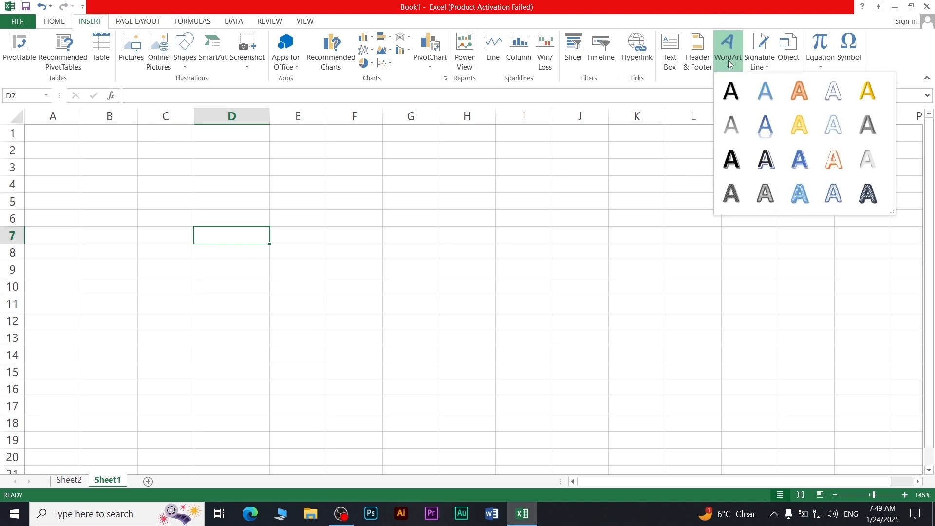
click(771, 135)
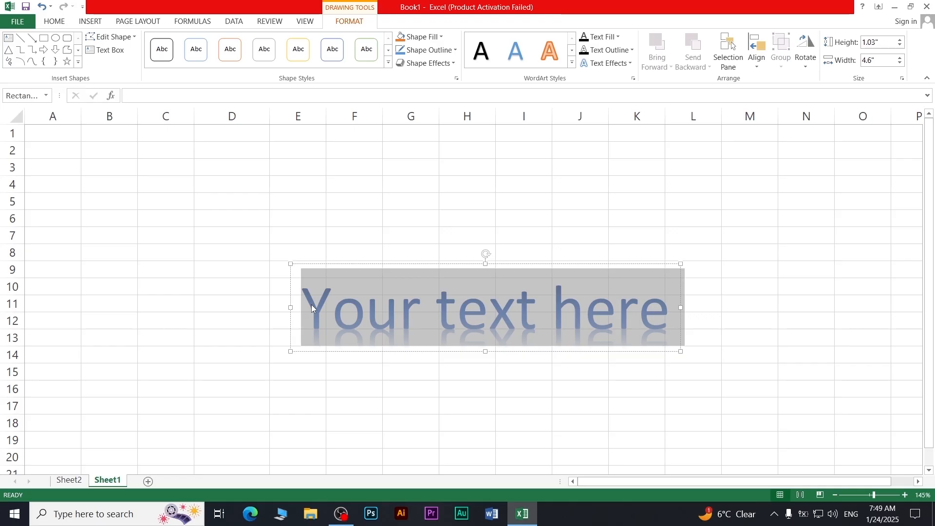
text(that is )
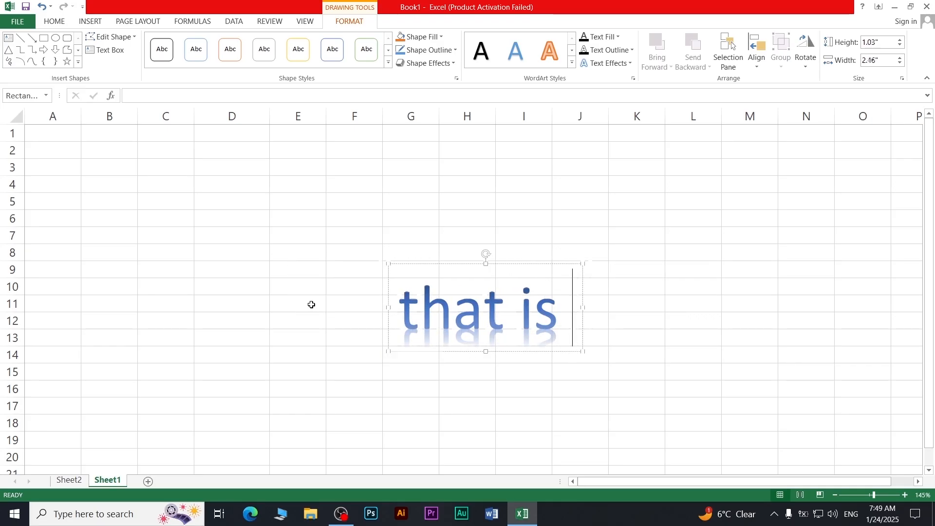
text(important)
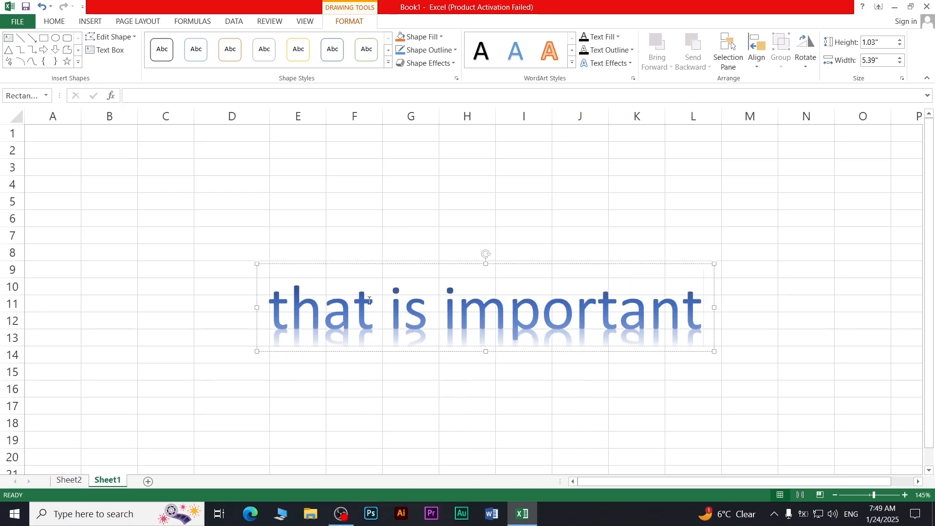
Apply the second bevel in the second row of the shape bevel effects to the "that is important" WordArt
click(348, 264)
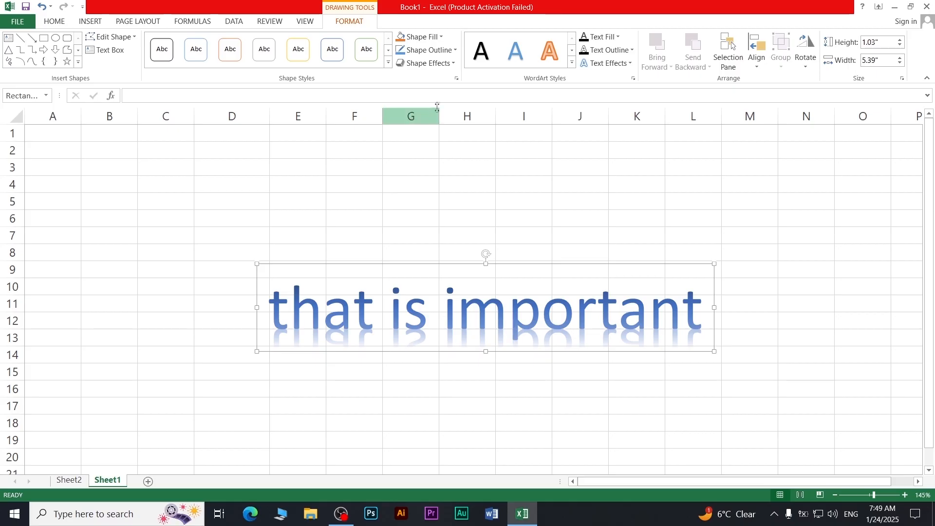
click(438, 63)
mouse_move(430, 214)
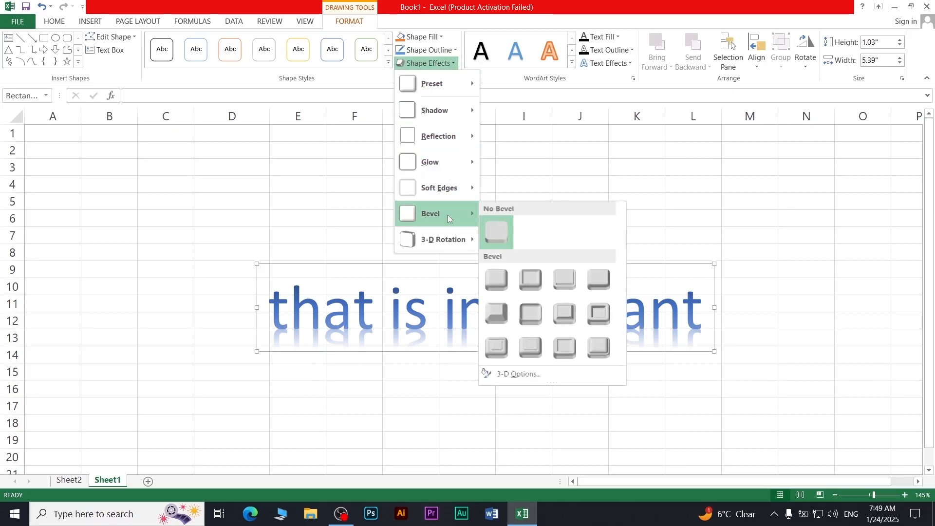
click(533, 315)
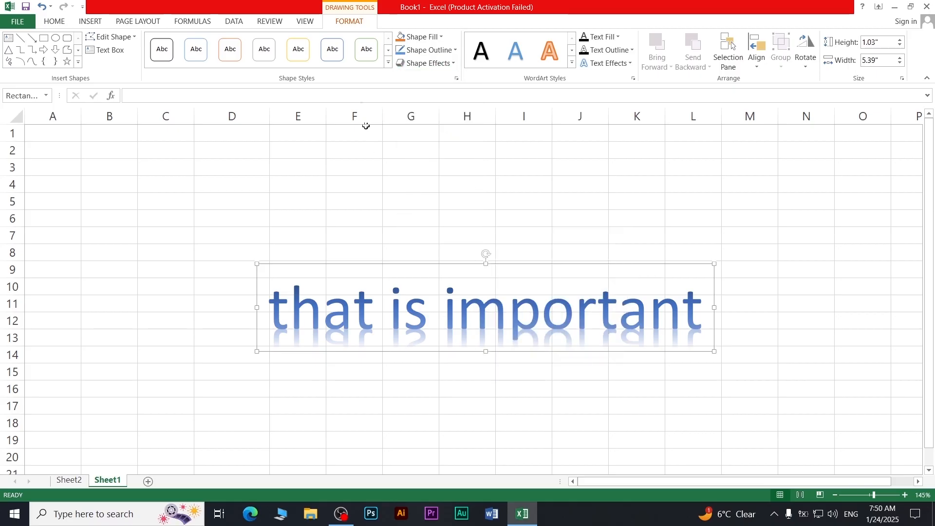
Tilt the WordArt with the first 3-D rotation in the last row of the Perspective group and deselect it
click(411, 62)
mouse_move(449, 87)
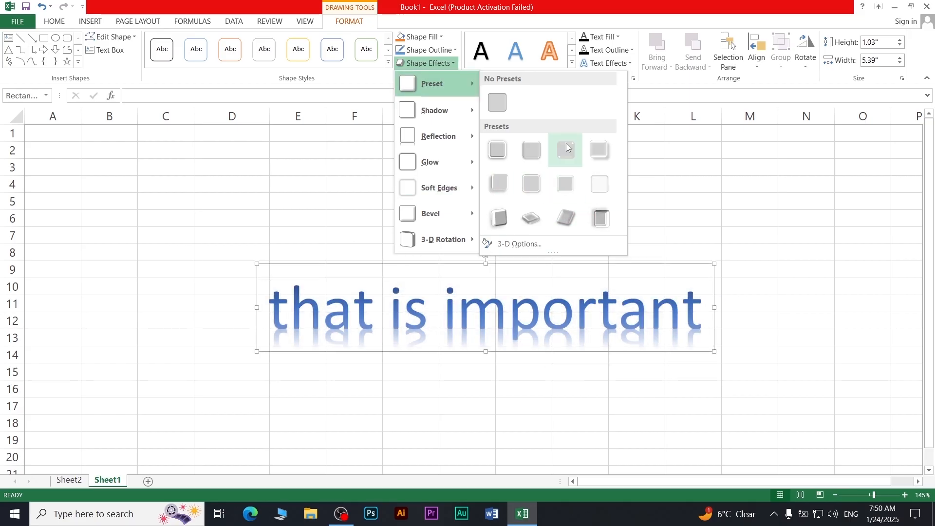
mouse_move(460, 132)
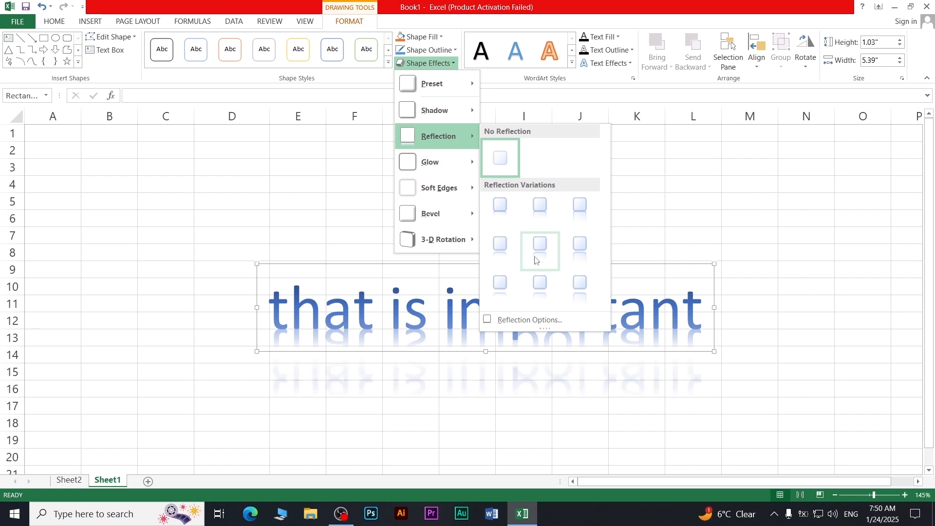
mouse_move(465, 251)
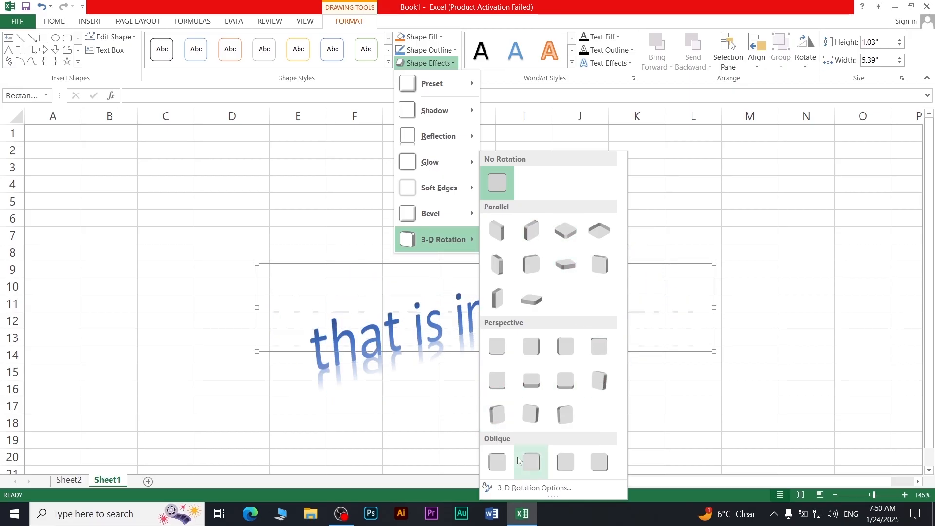
click(502, 414)
click(595, 161)
click(560, 278)
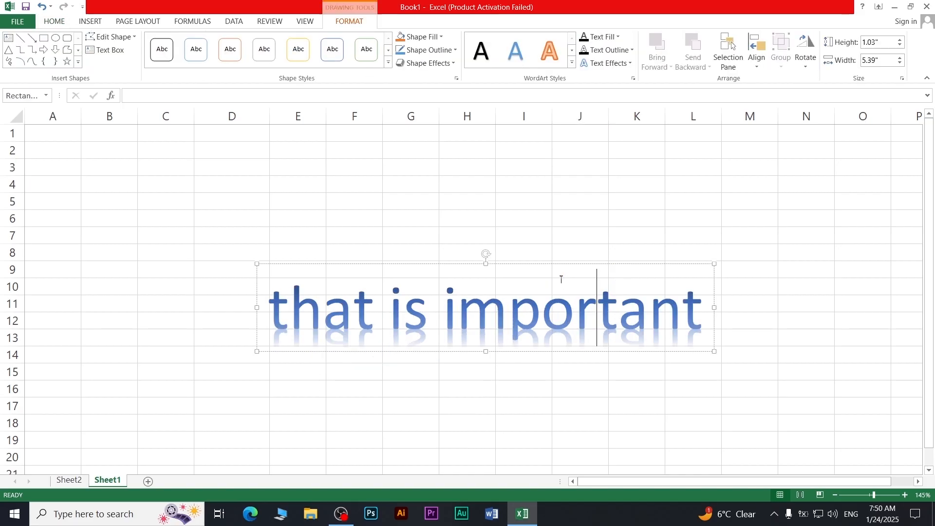
click(428, 212)
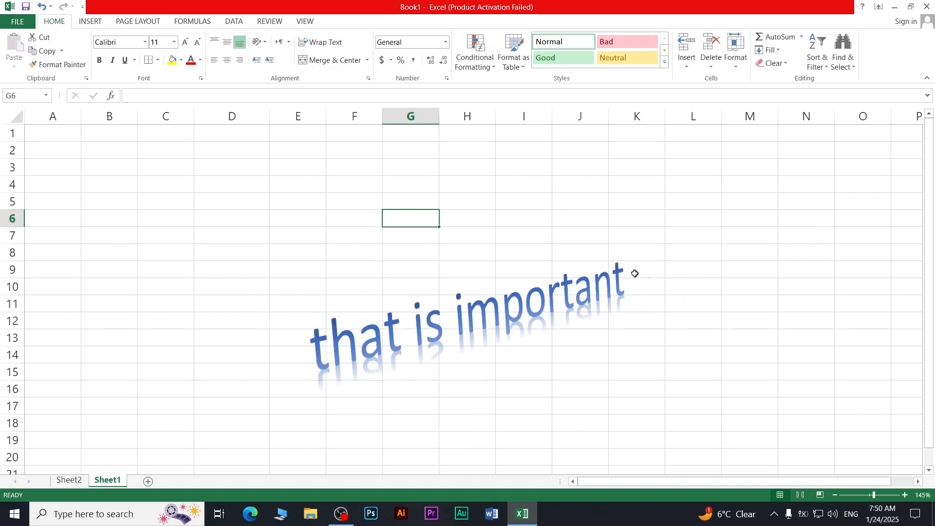
Curve the WordArt text along a downward arch using the second Follow Path transform effect, and deselect it
click(91, 22)
click(449, 324)
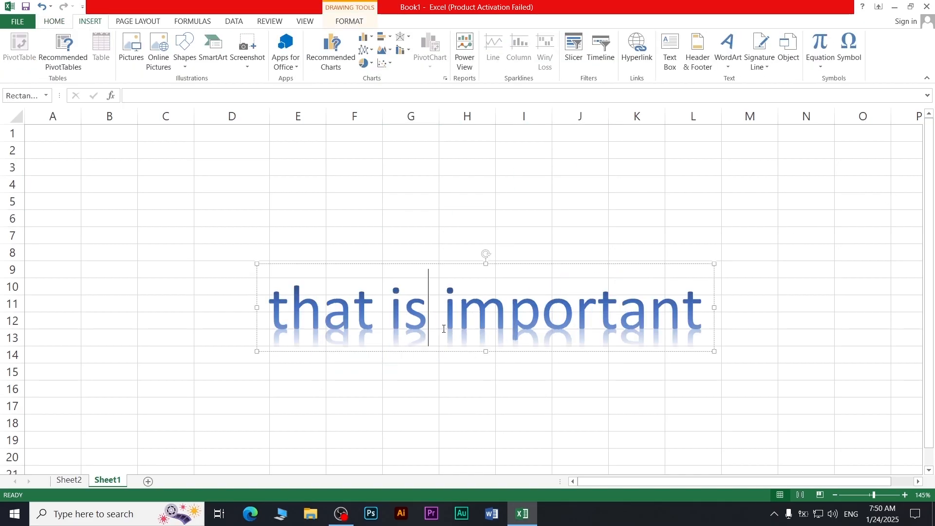
click(349, 21)
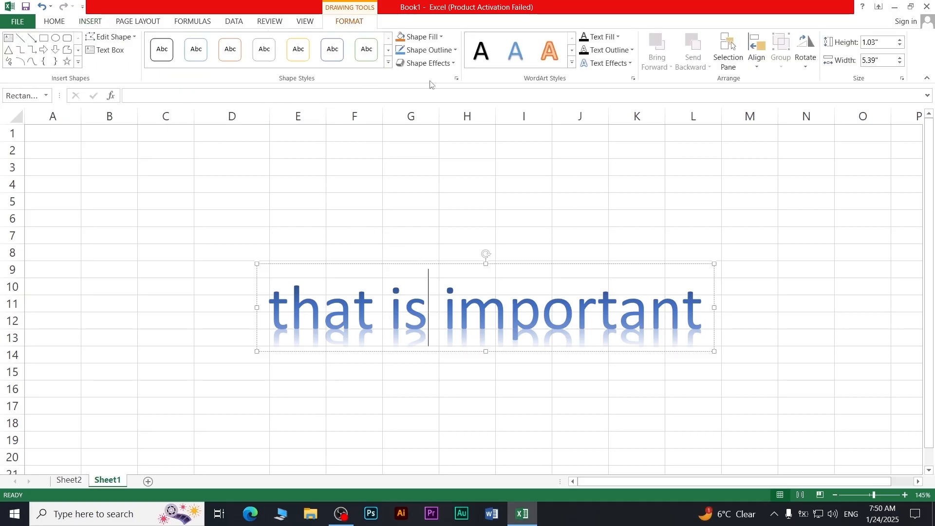
click(596, 64)
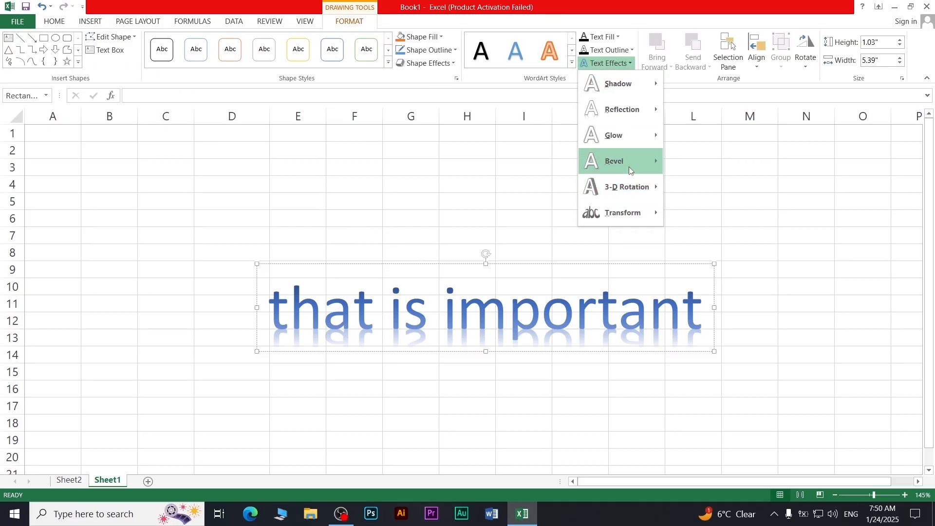
mouse_move(629, 167)
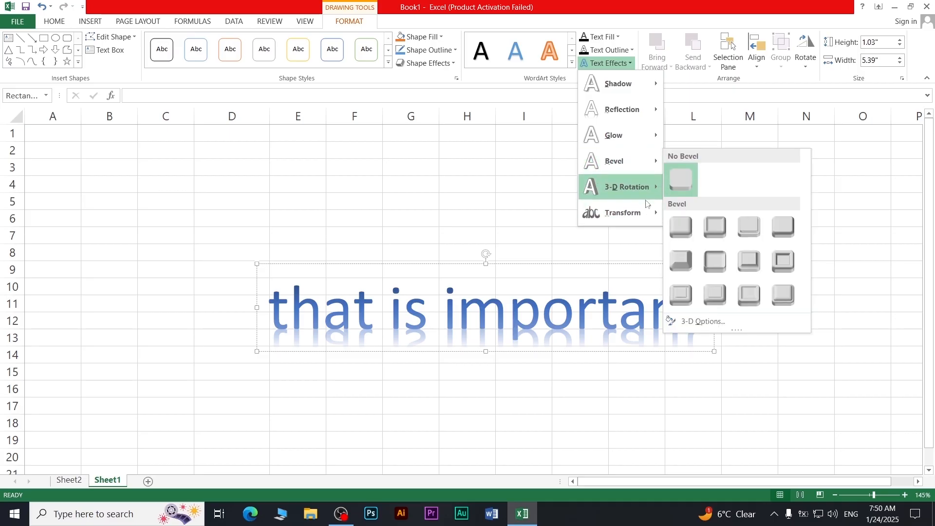
mouse_move(647, 215)
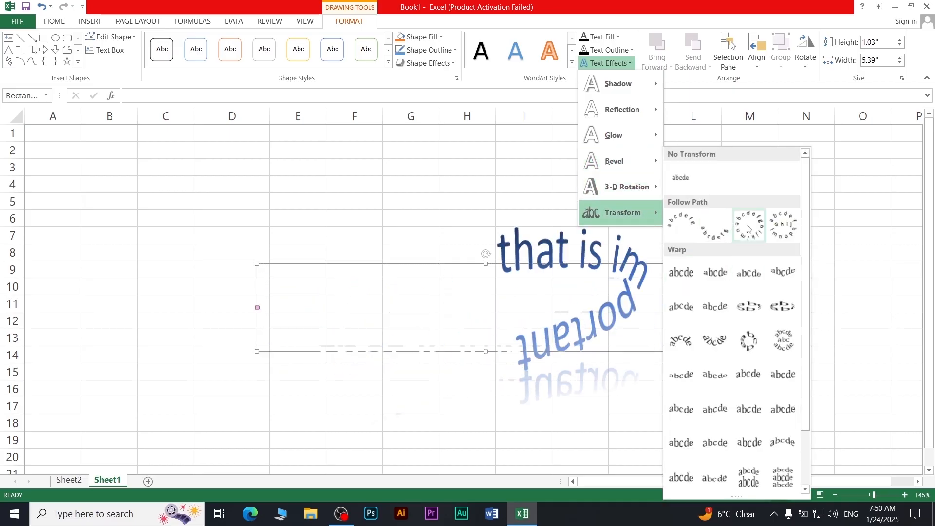
click(723, 234)
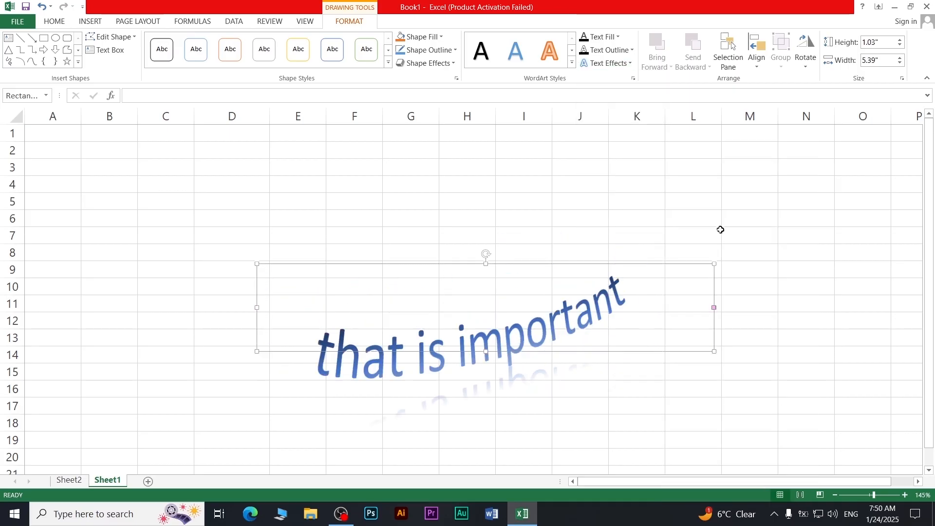
click(758, 181)
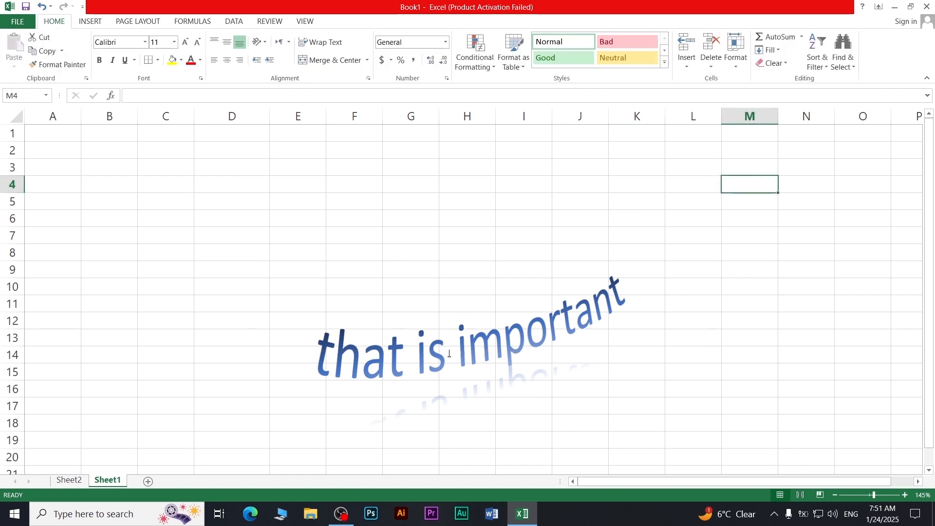
click(428, 253)
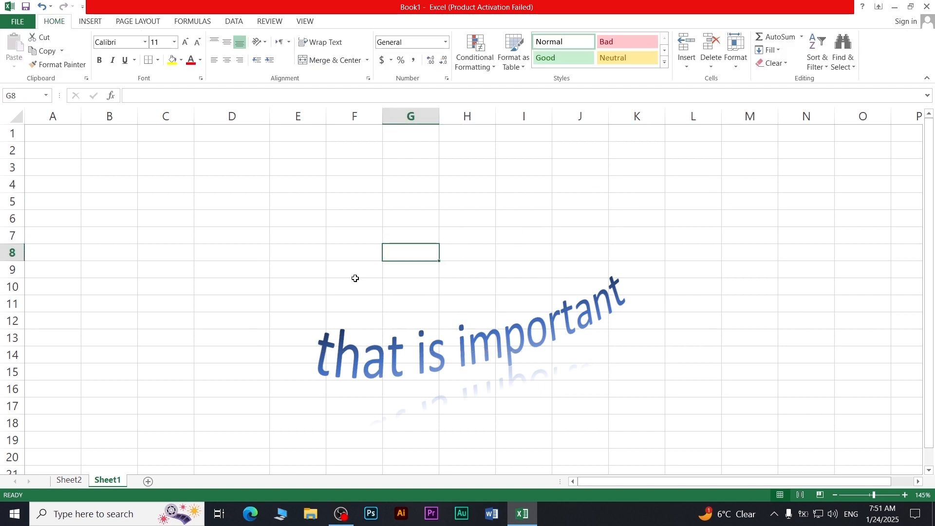
click(90, 21)
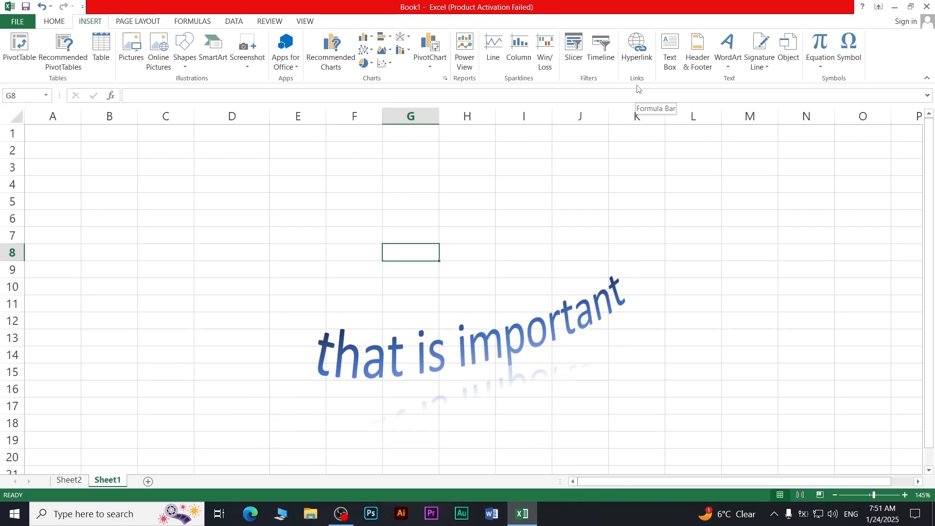
key(alt+F4)
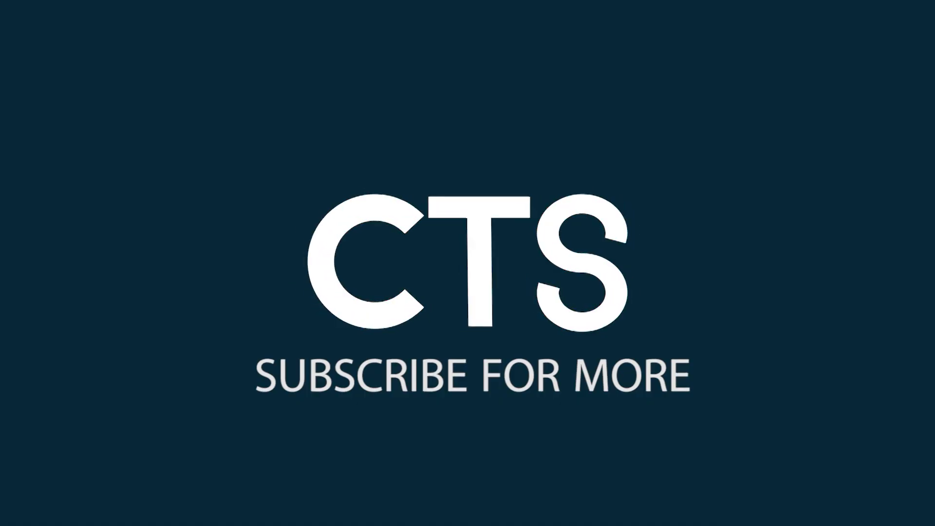